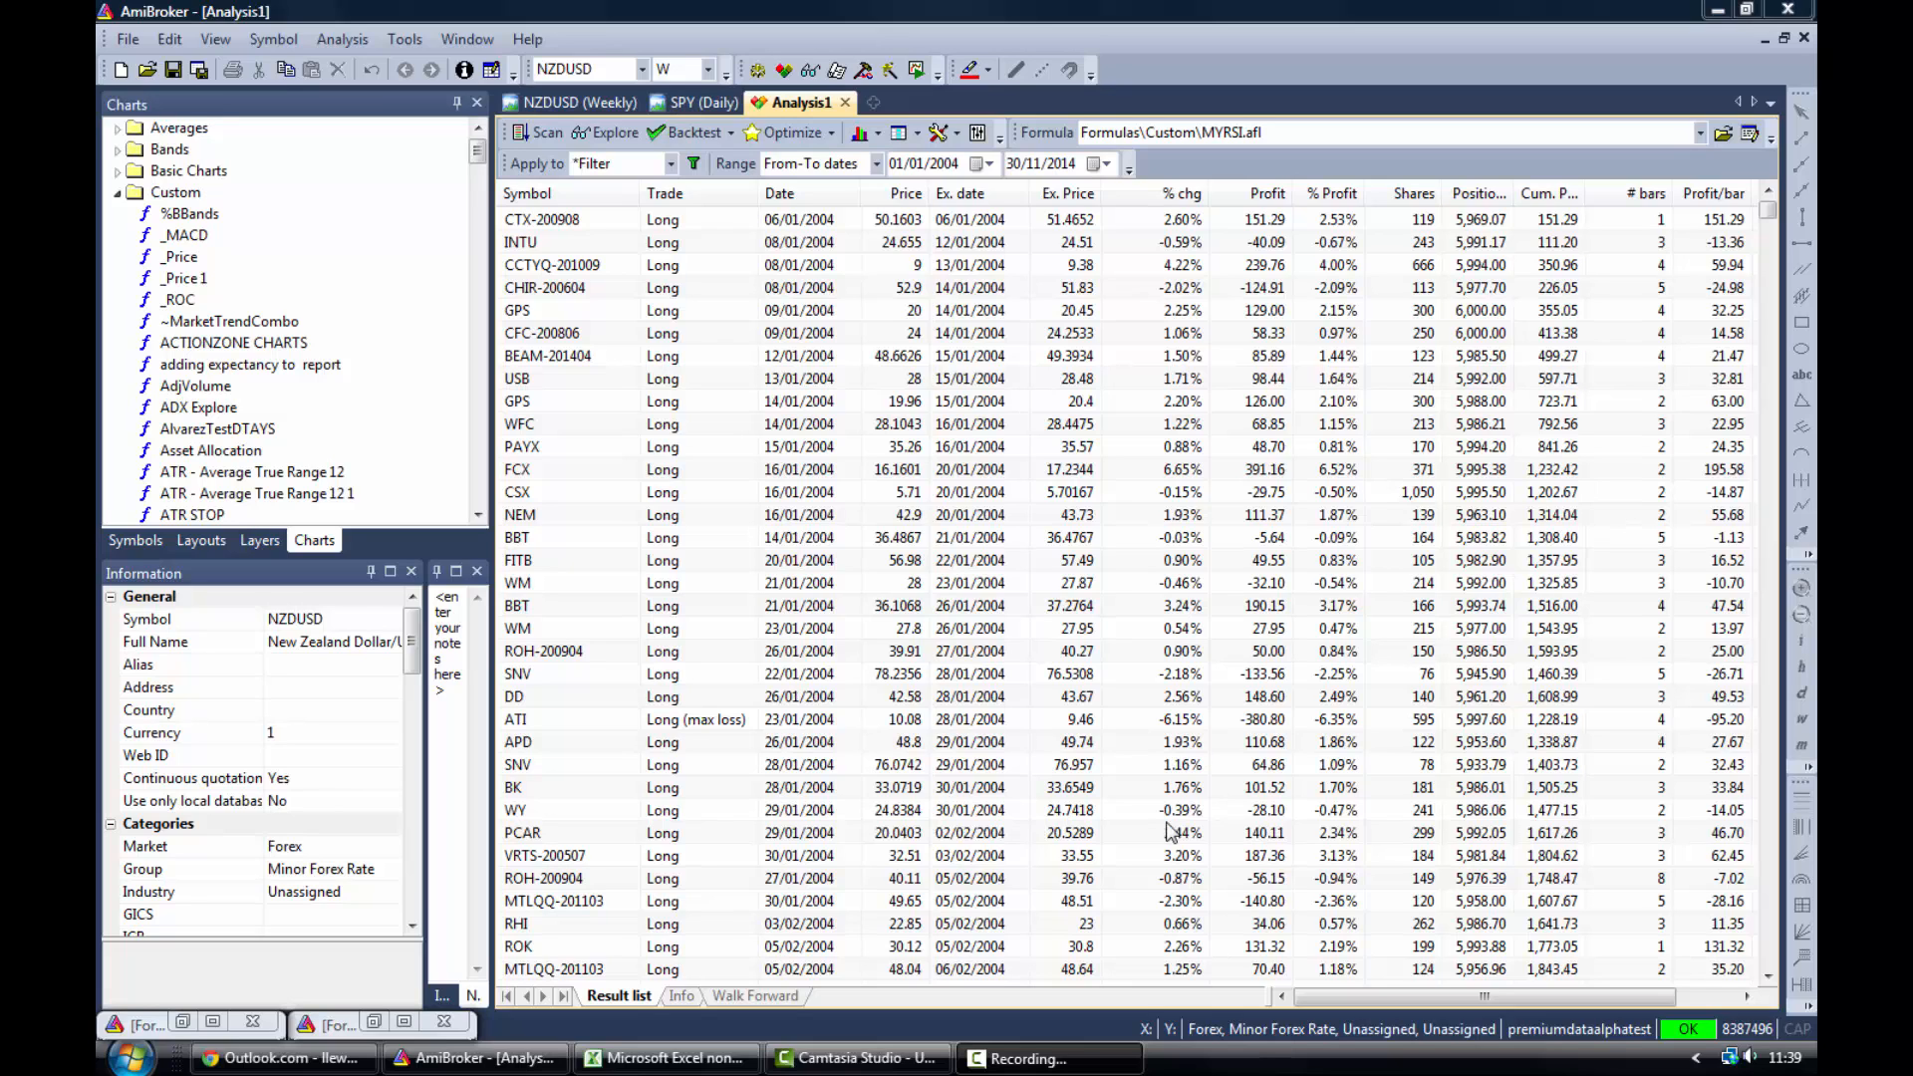
- Open the AmiBroker backtest report, enlarge its window and show the Trades page
click(638, 1057)
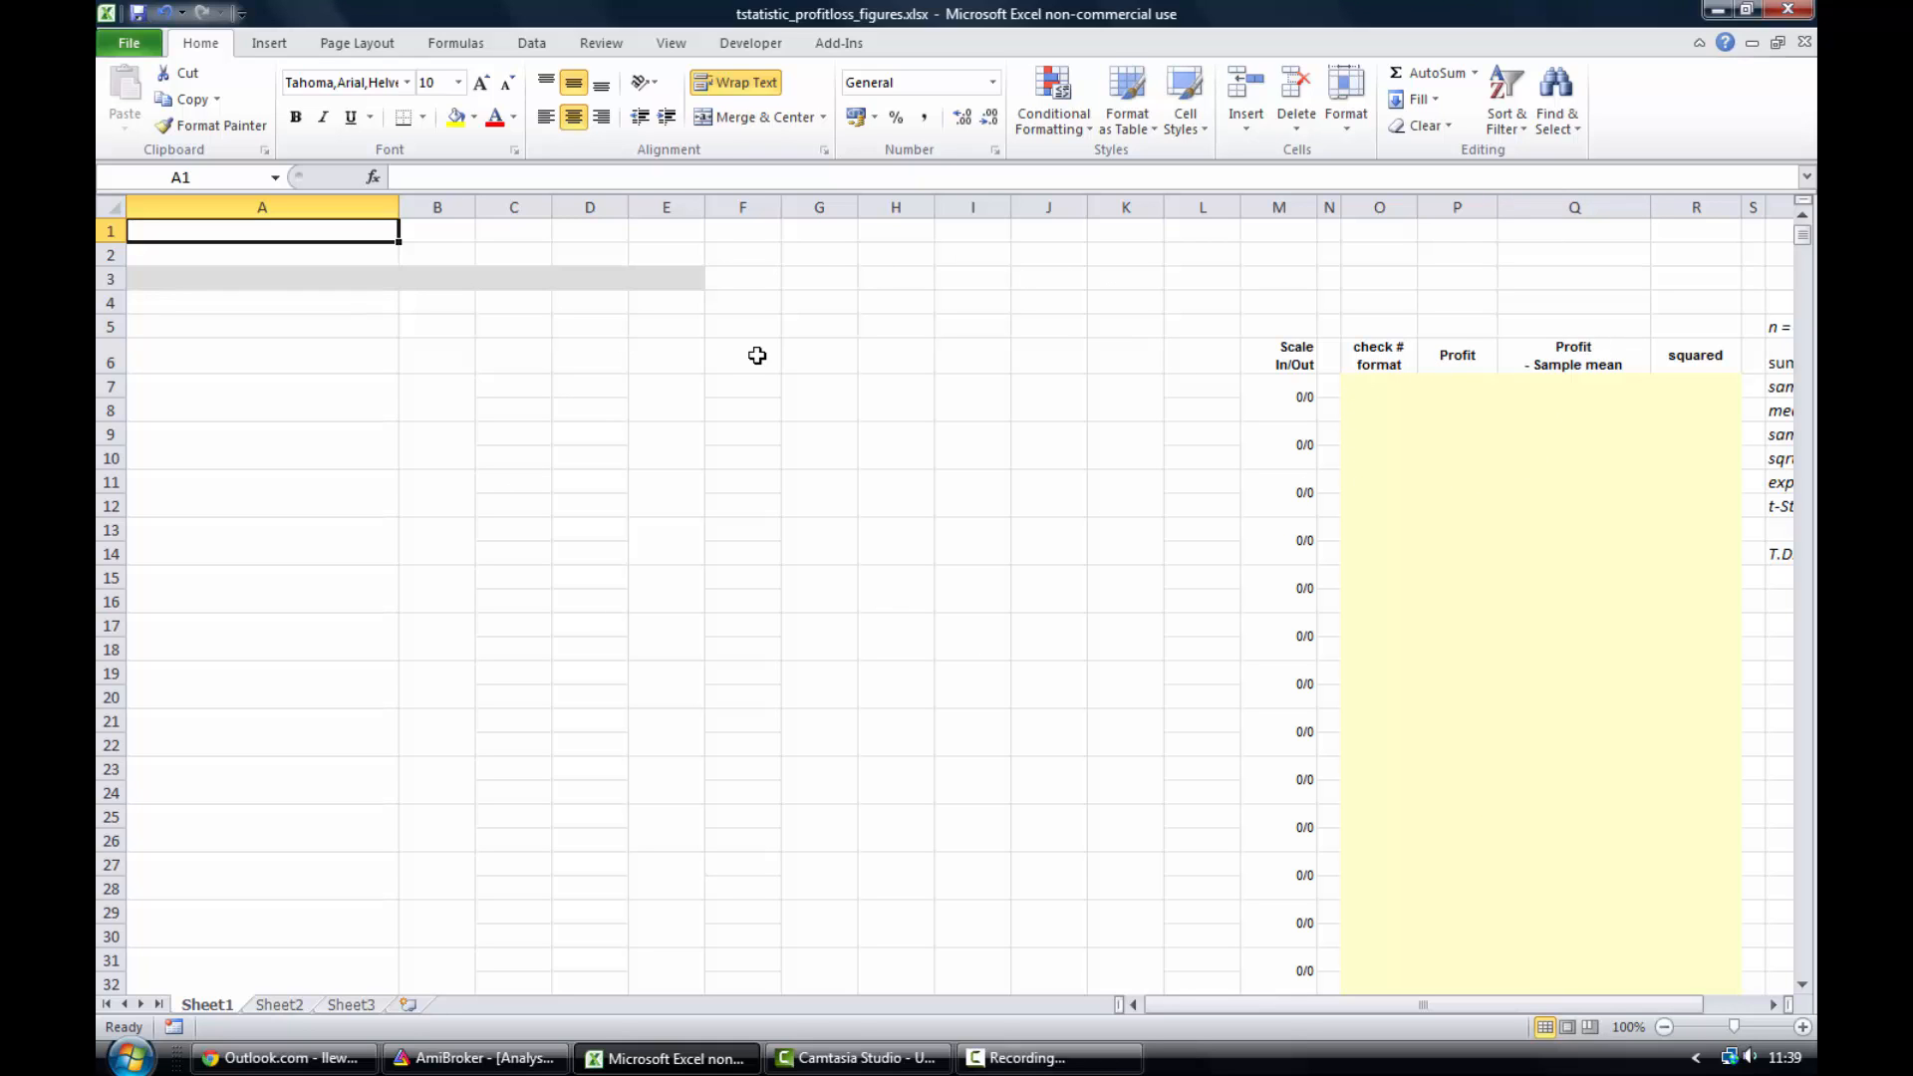
click(418, 1059)
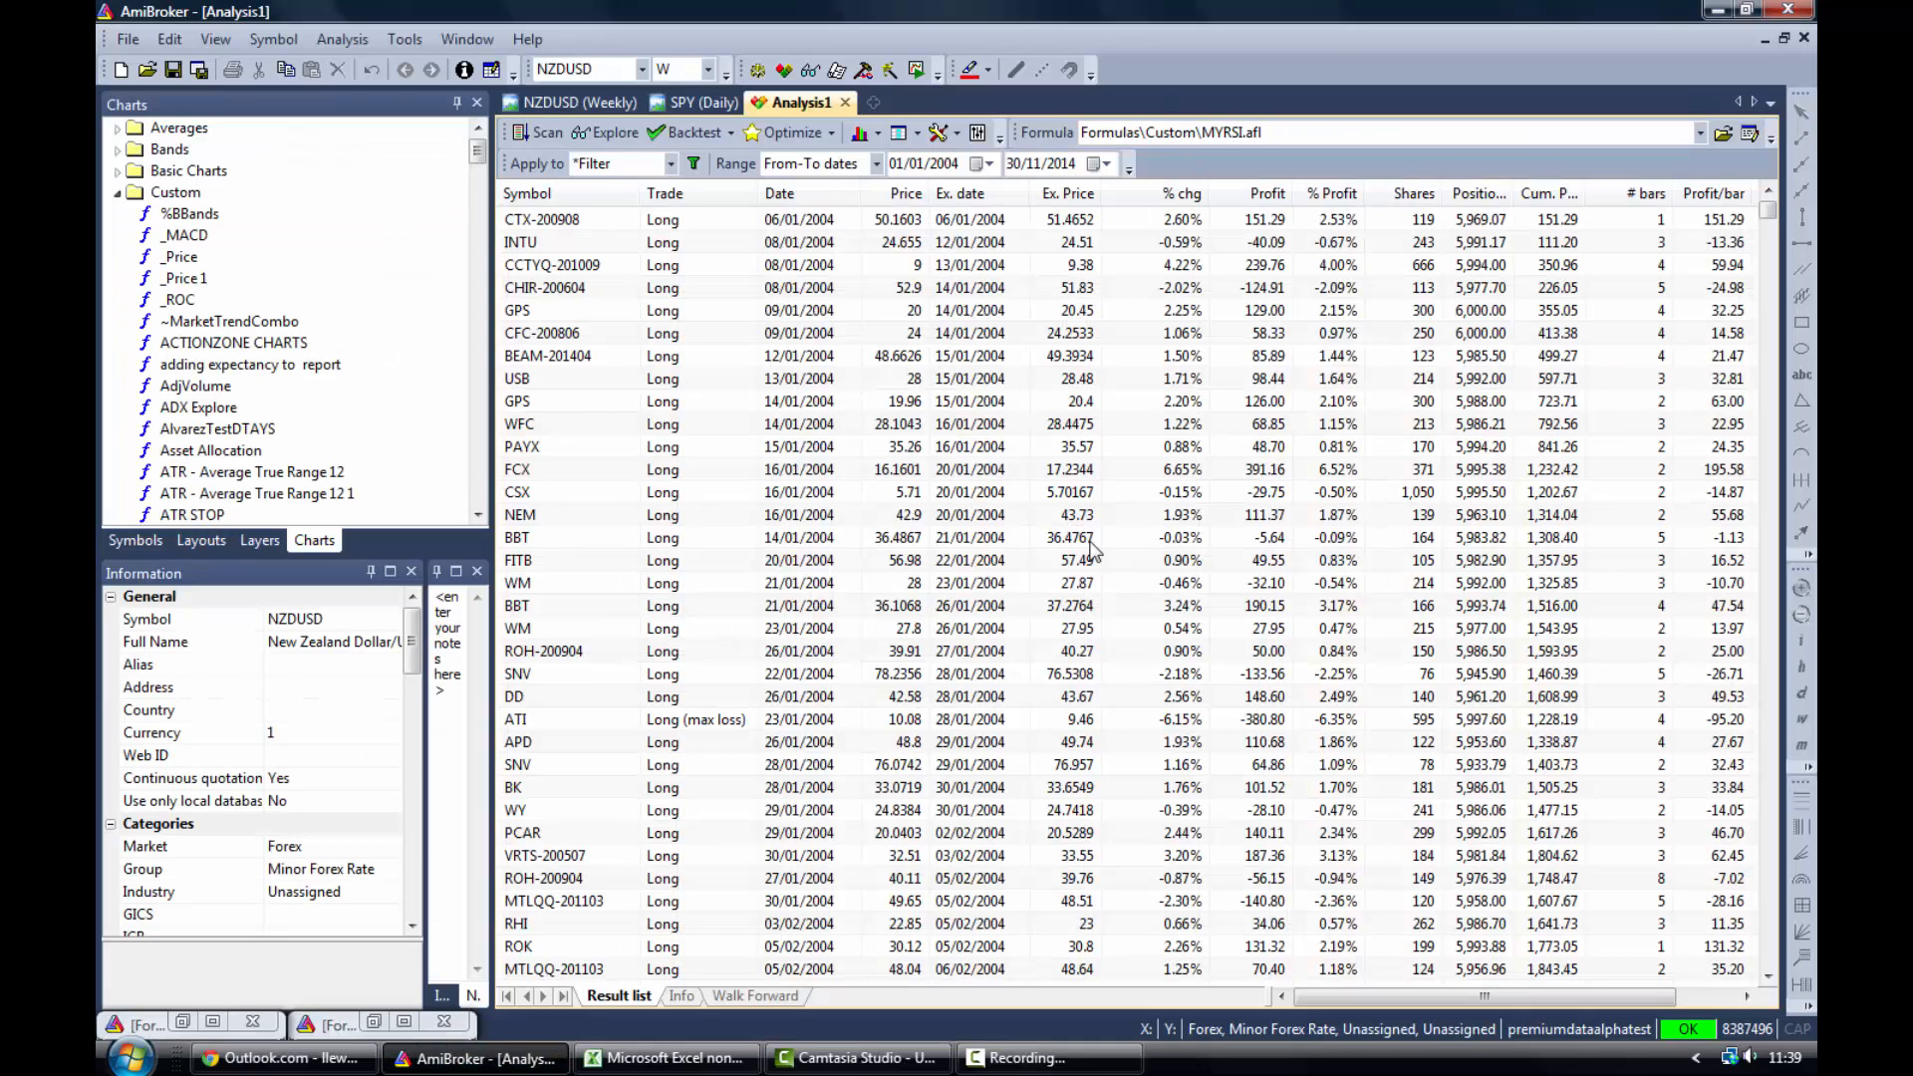
click(899, 134)
drag(548, 52, 1072, 212)
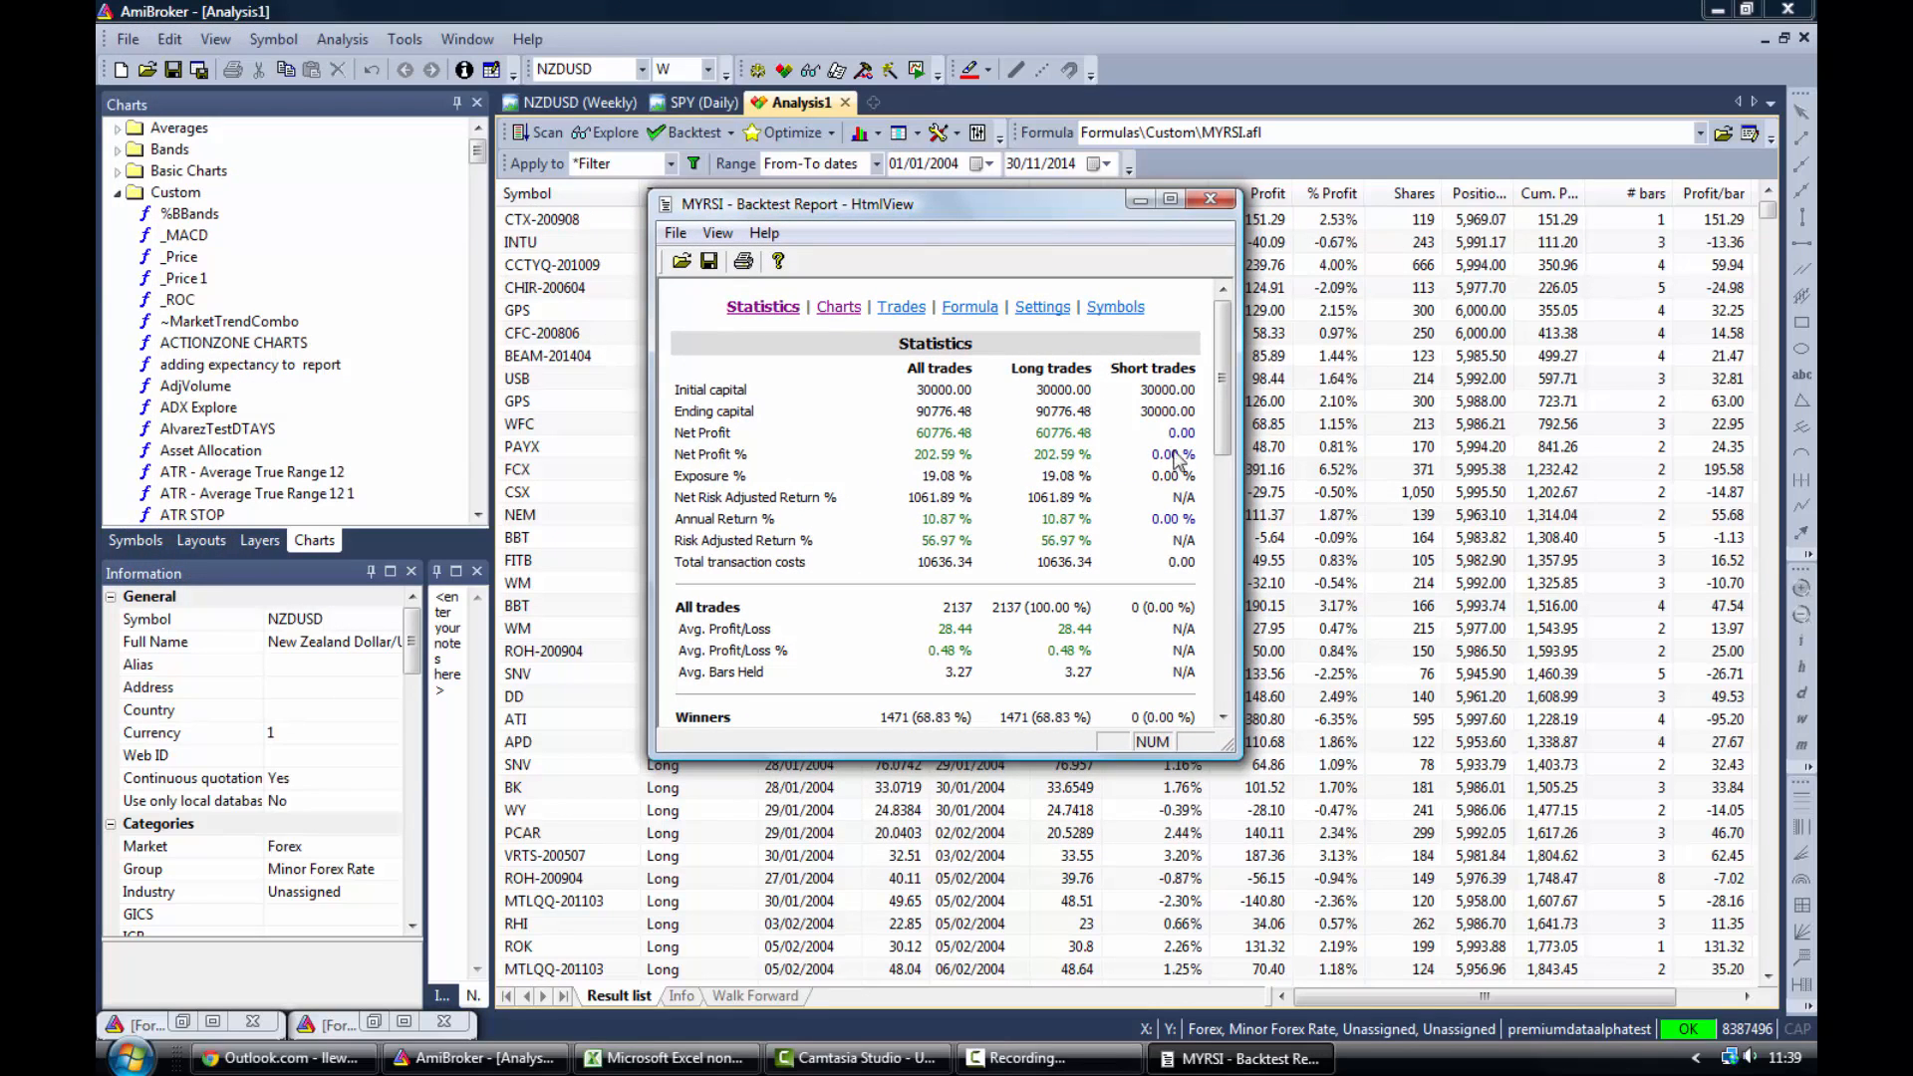
drag(1296, 784, 1400, 819)
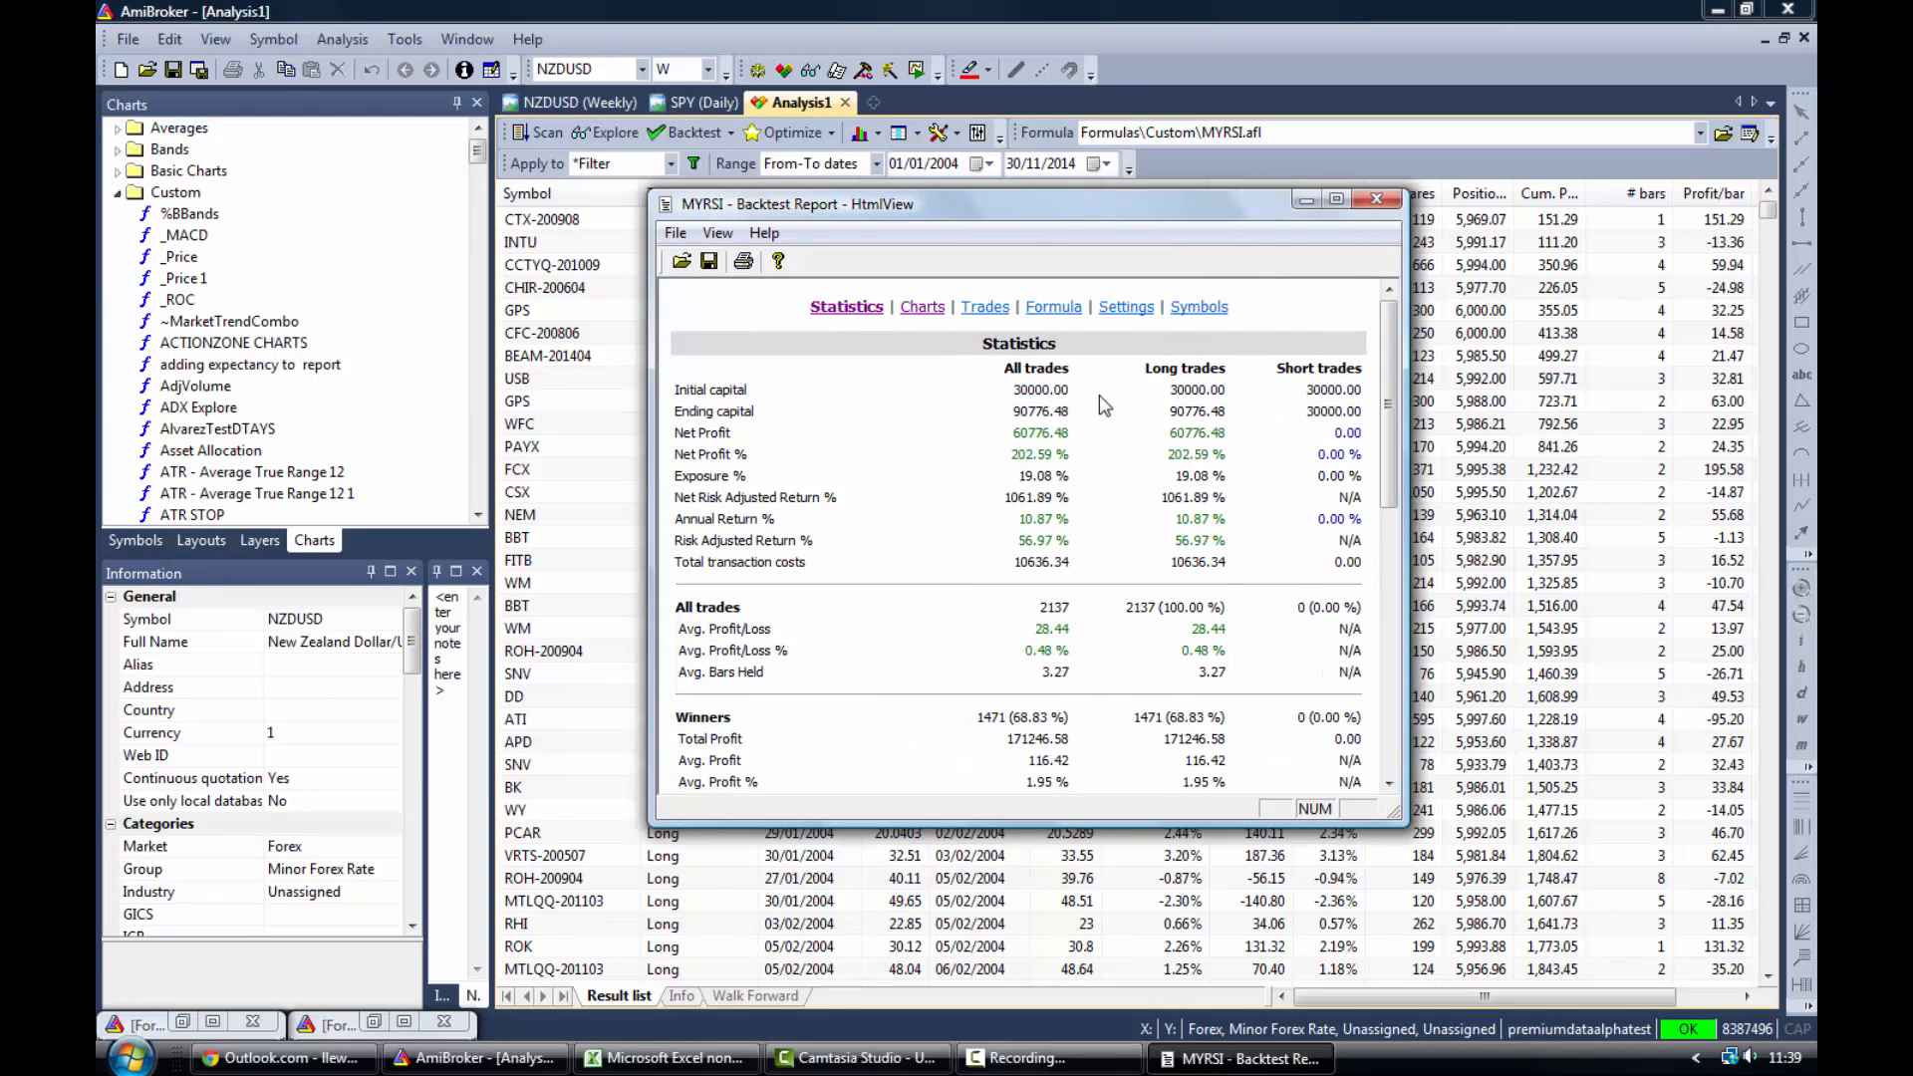
click(984, 309)
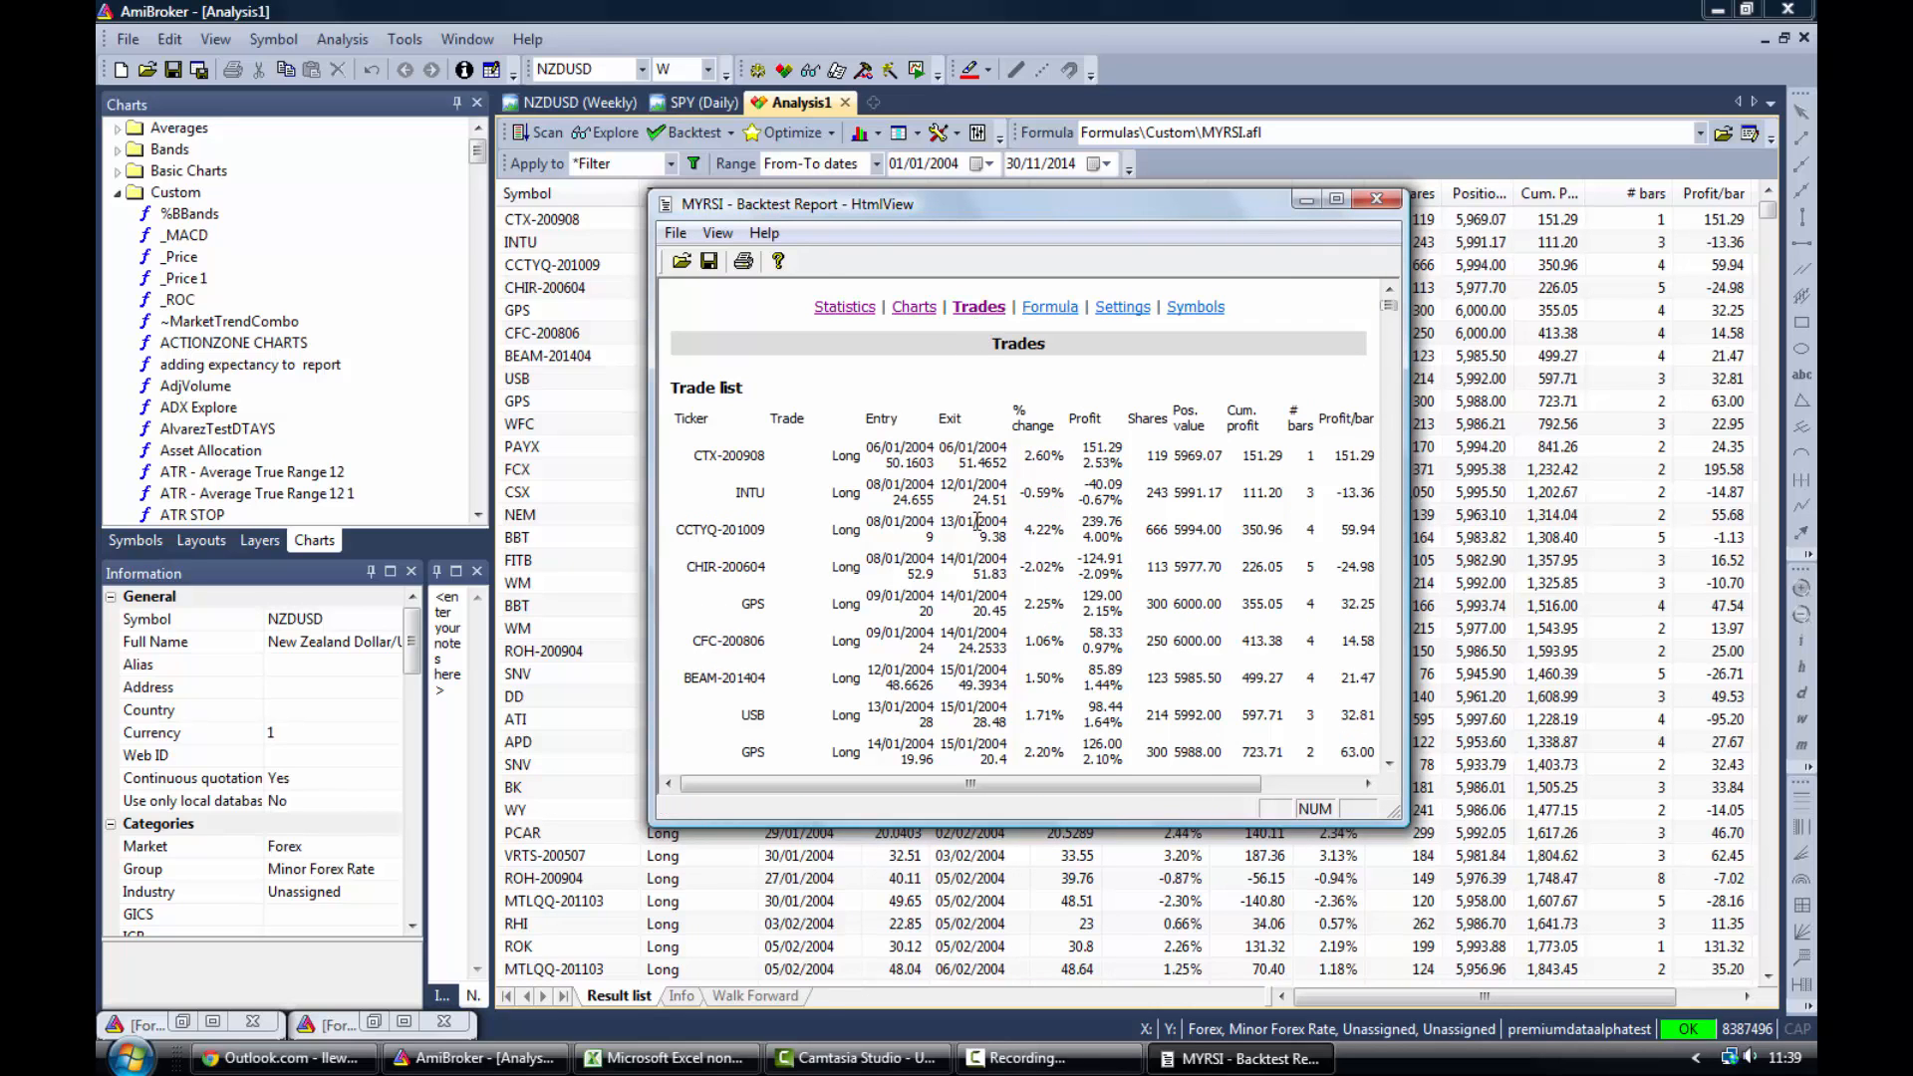
- Select the entire trade list in the report and copy it
right_click(977, 521)
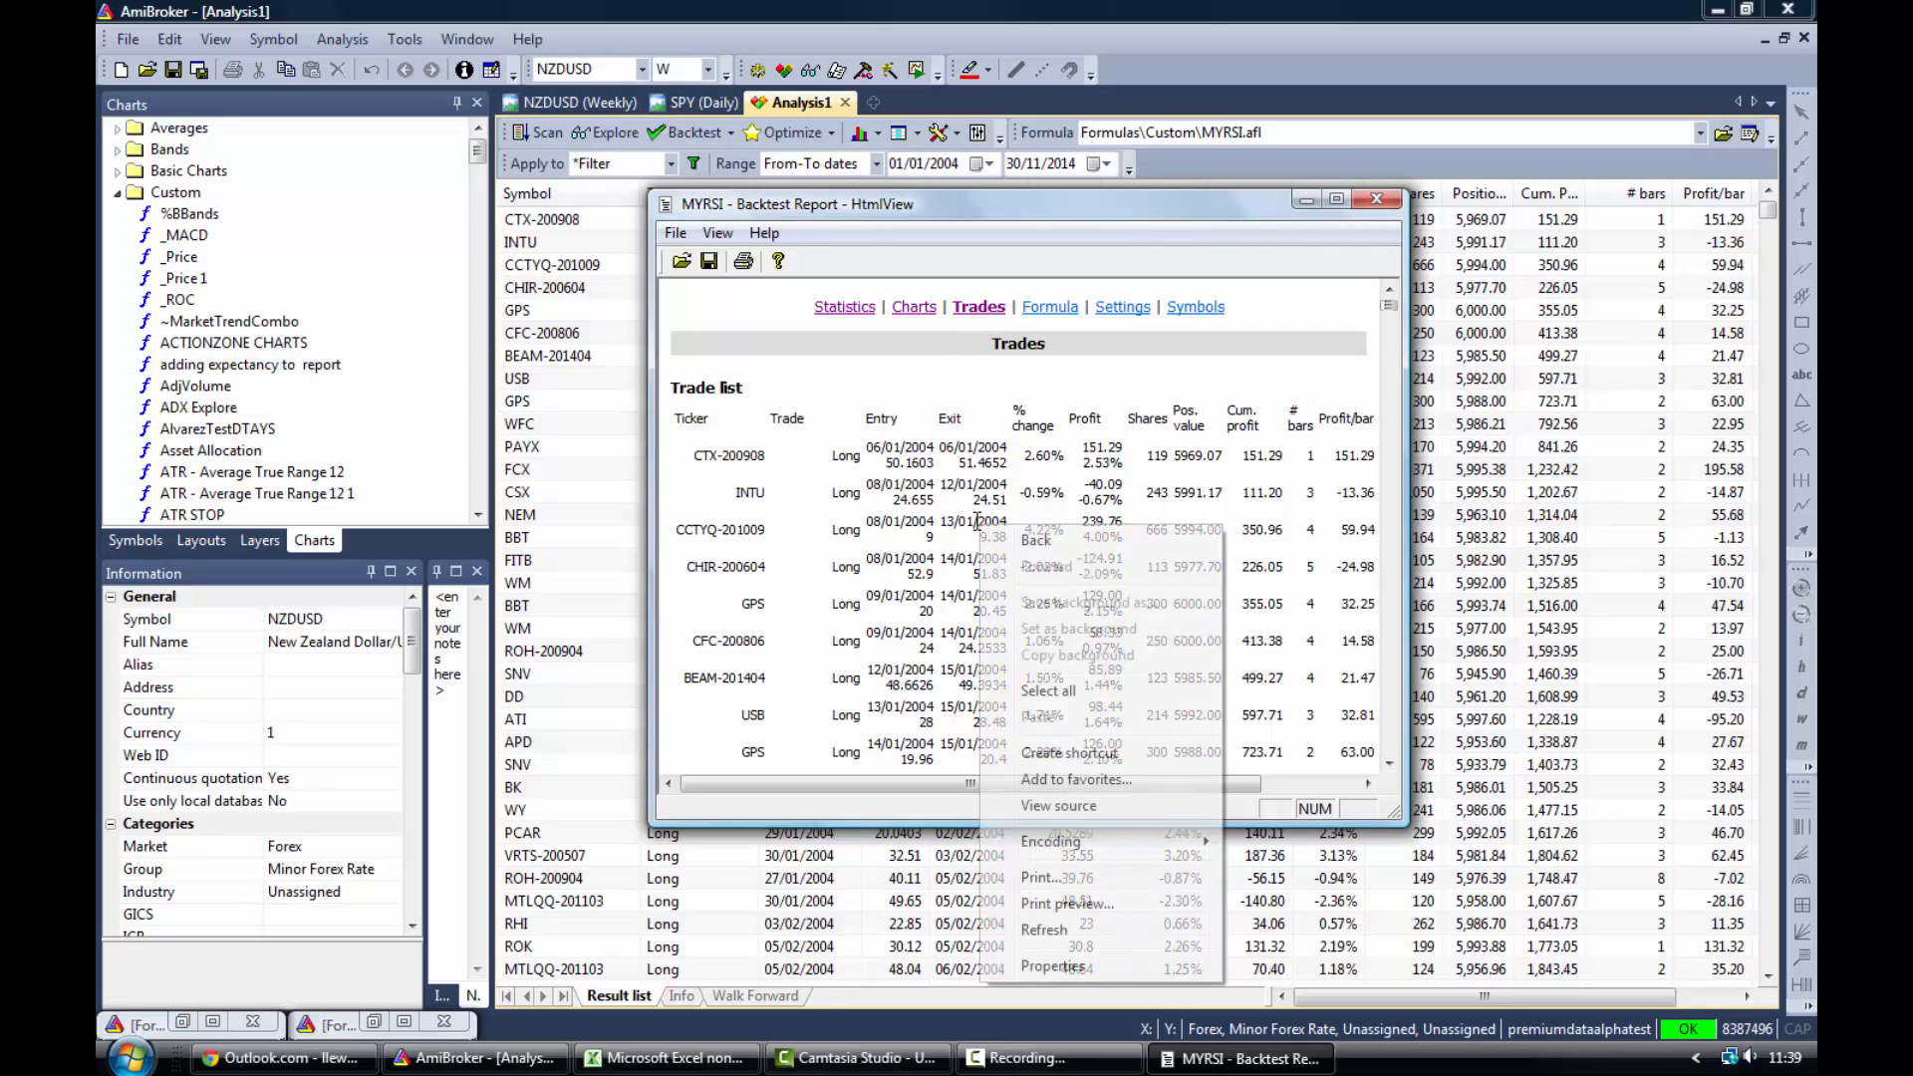
click(1048, 690)
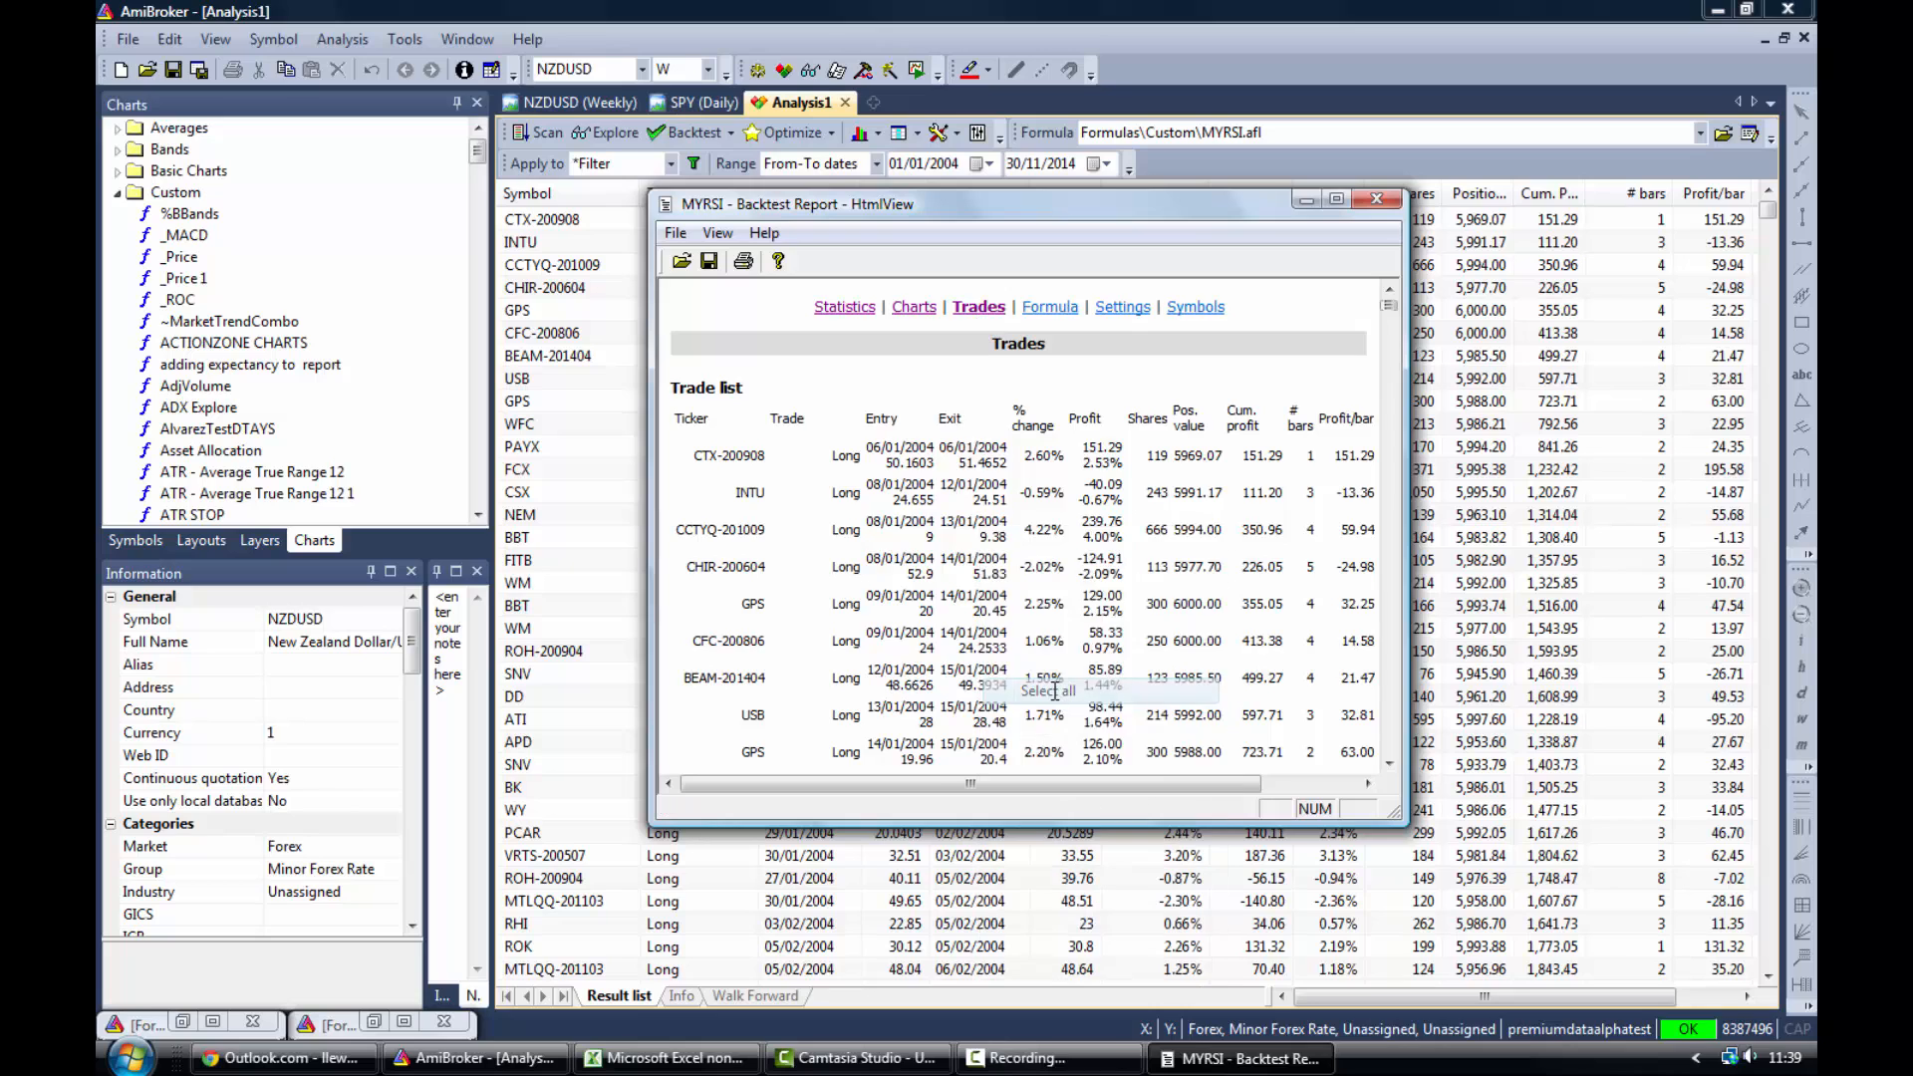
right_click(998, 534)
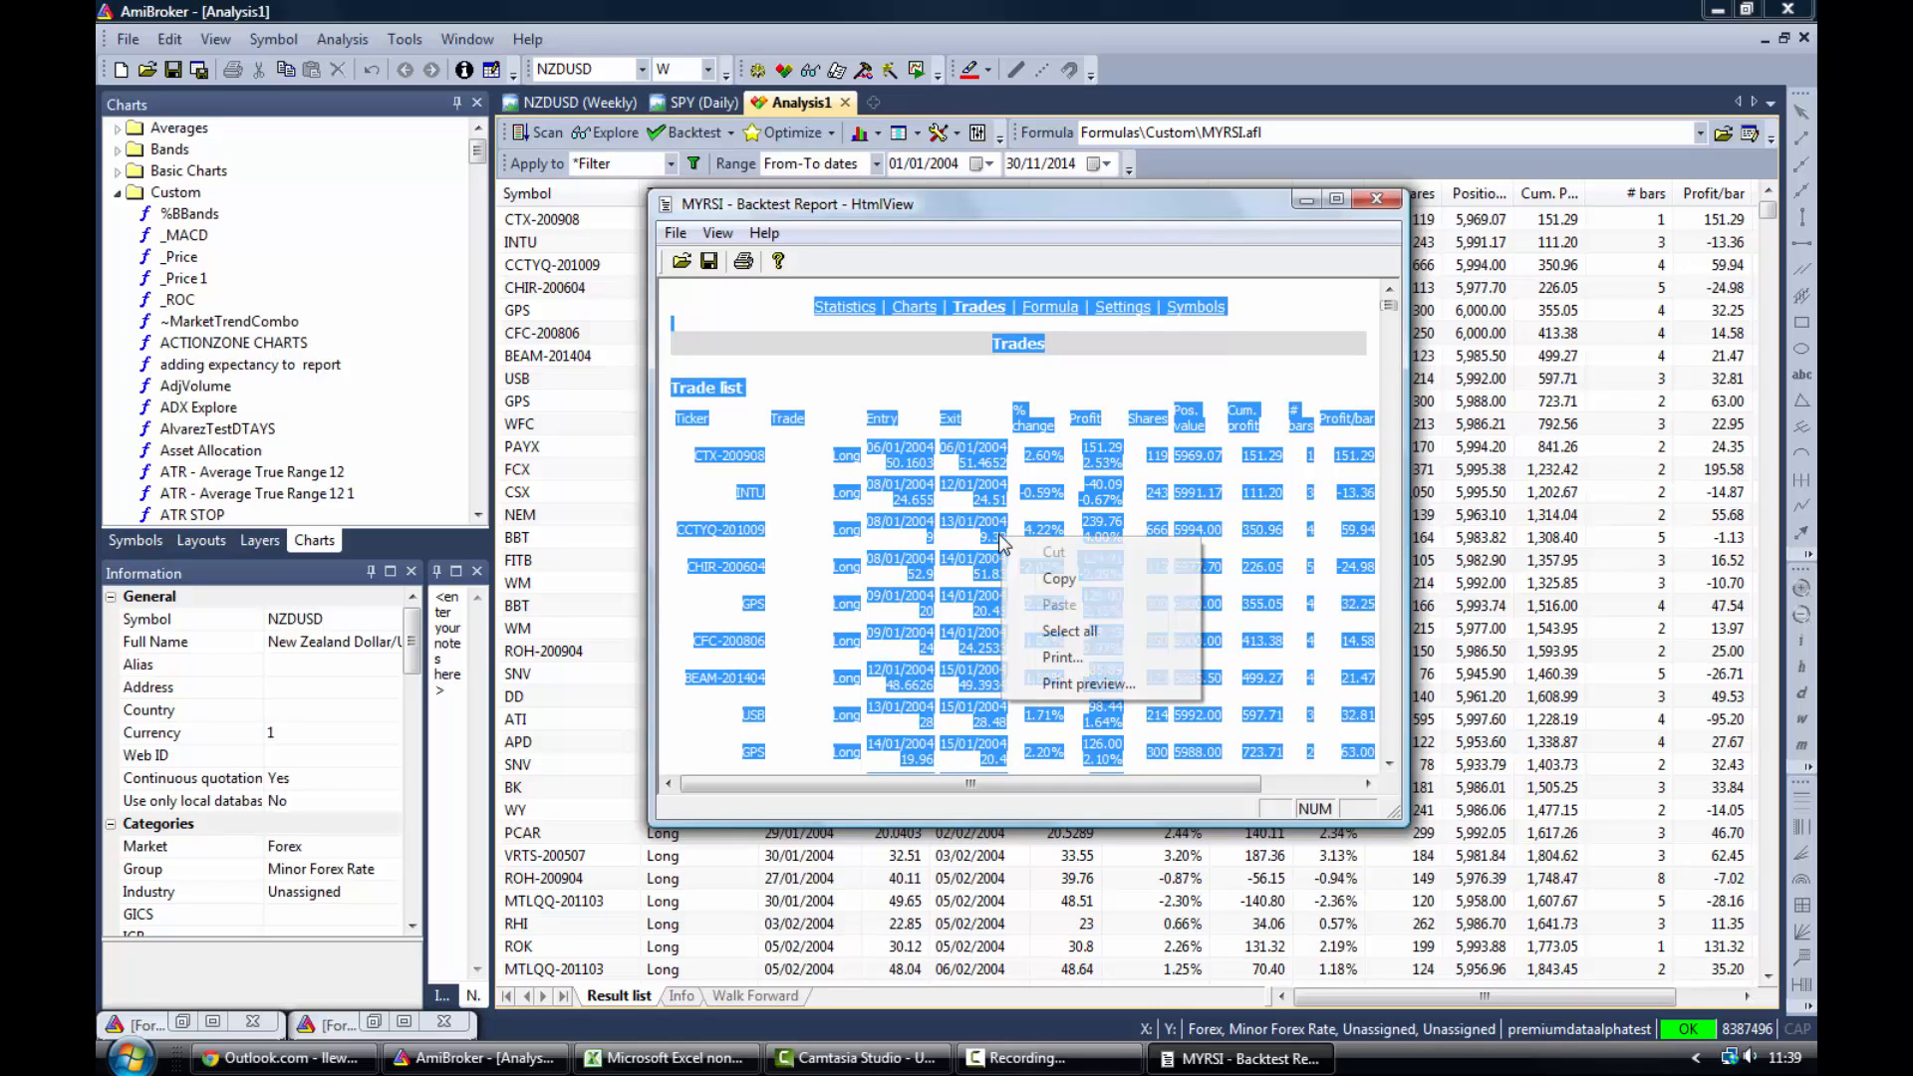
click(1060, 579)
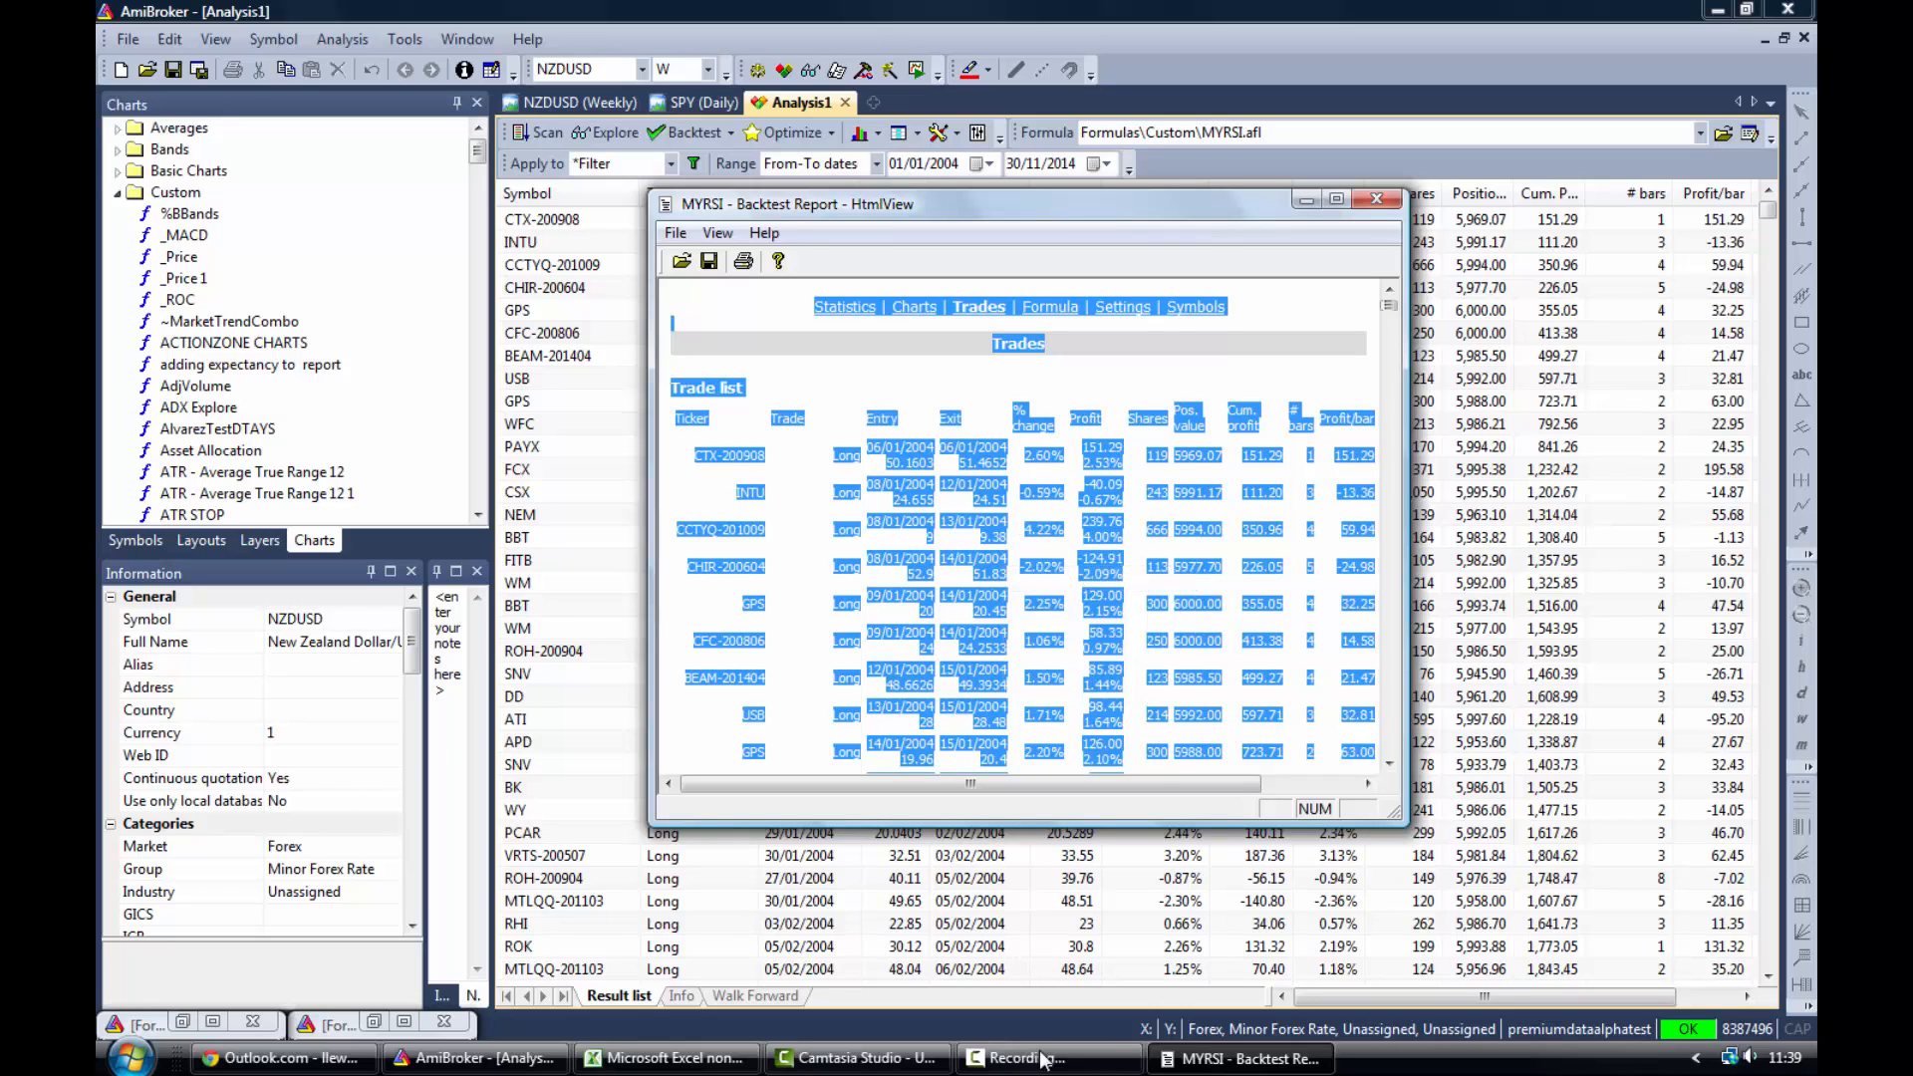
- Paste the trade list into cell A1 of Sheet1 in Excel, matching the destination formatting
click(696, 1060)
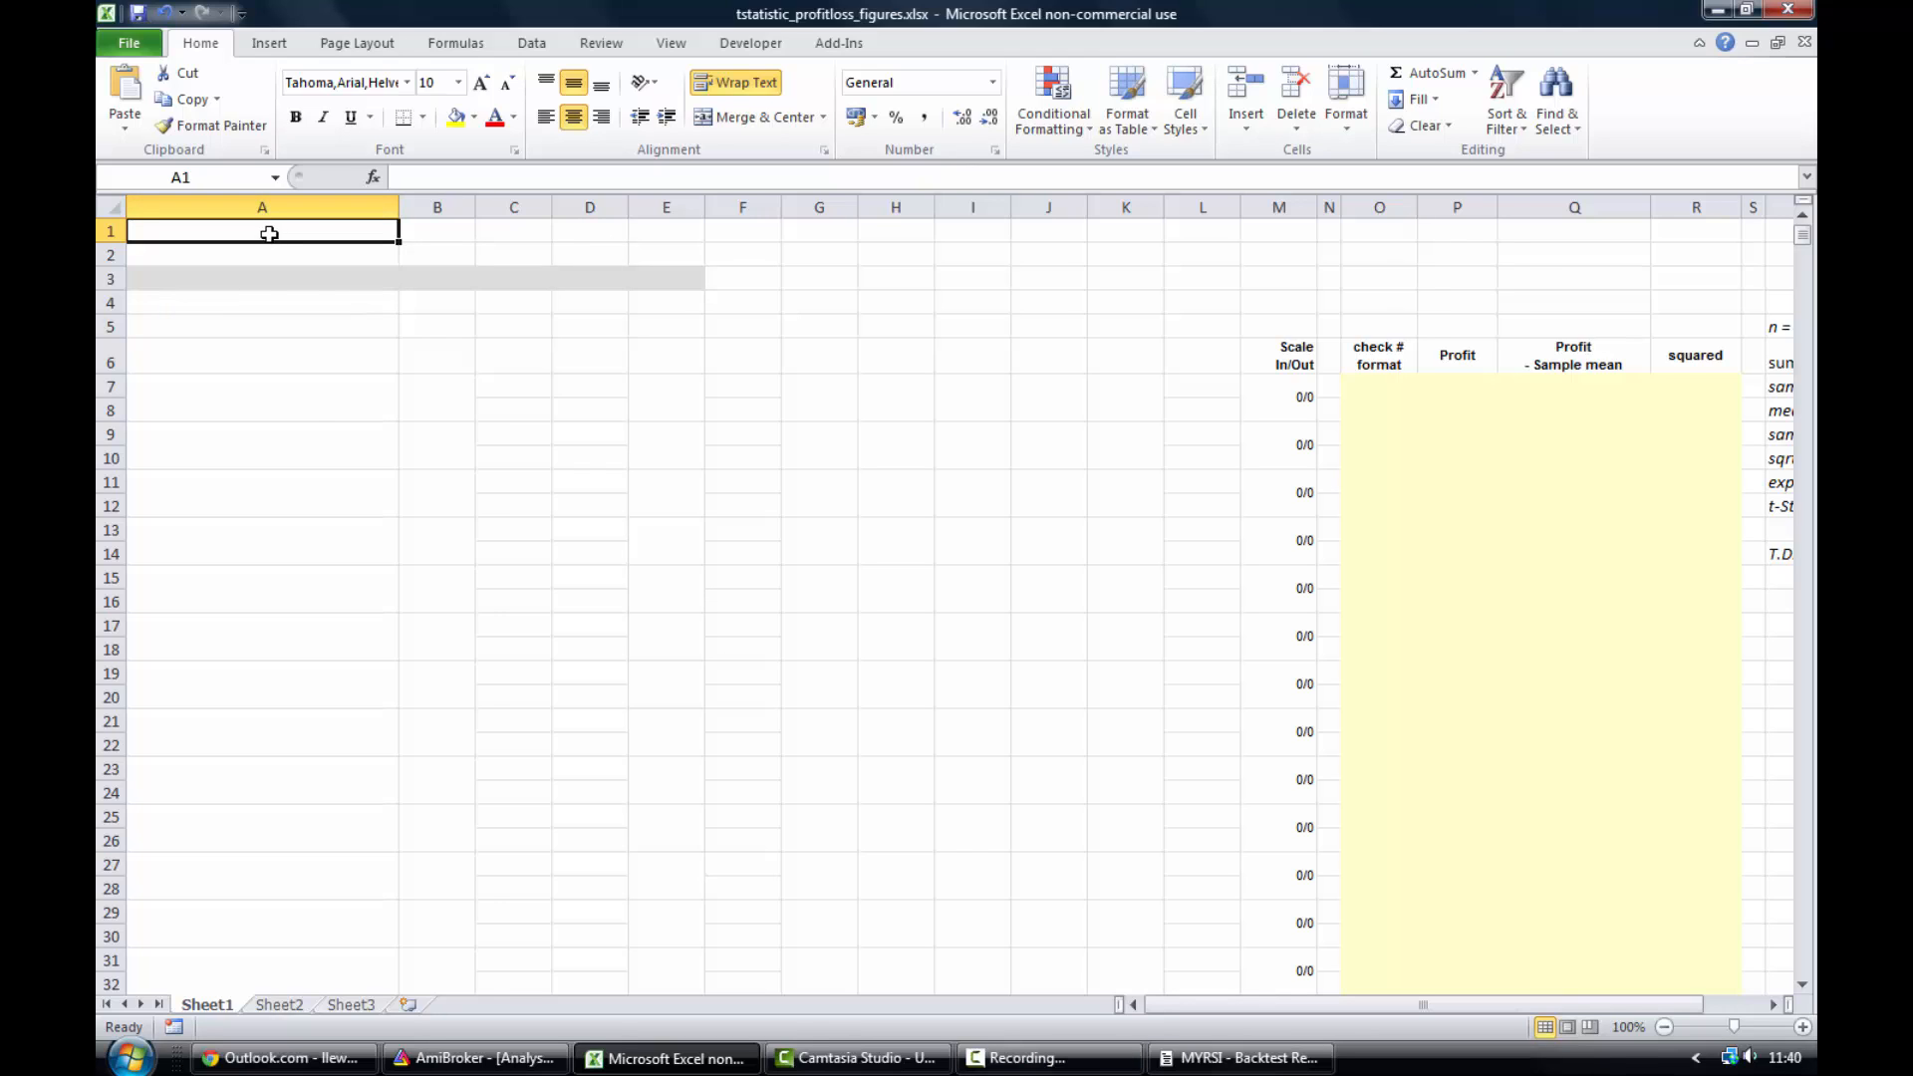
right_click(269, 231)
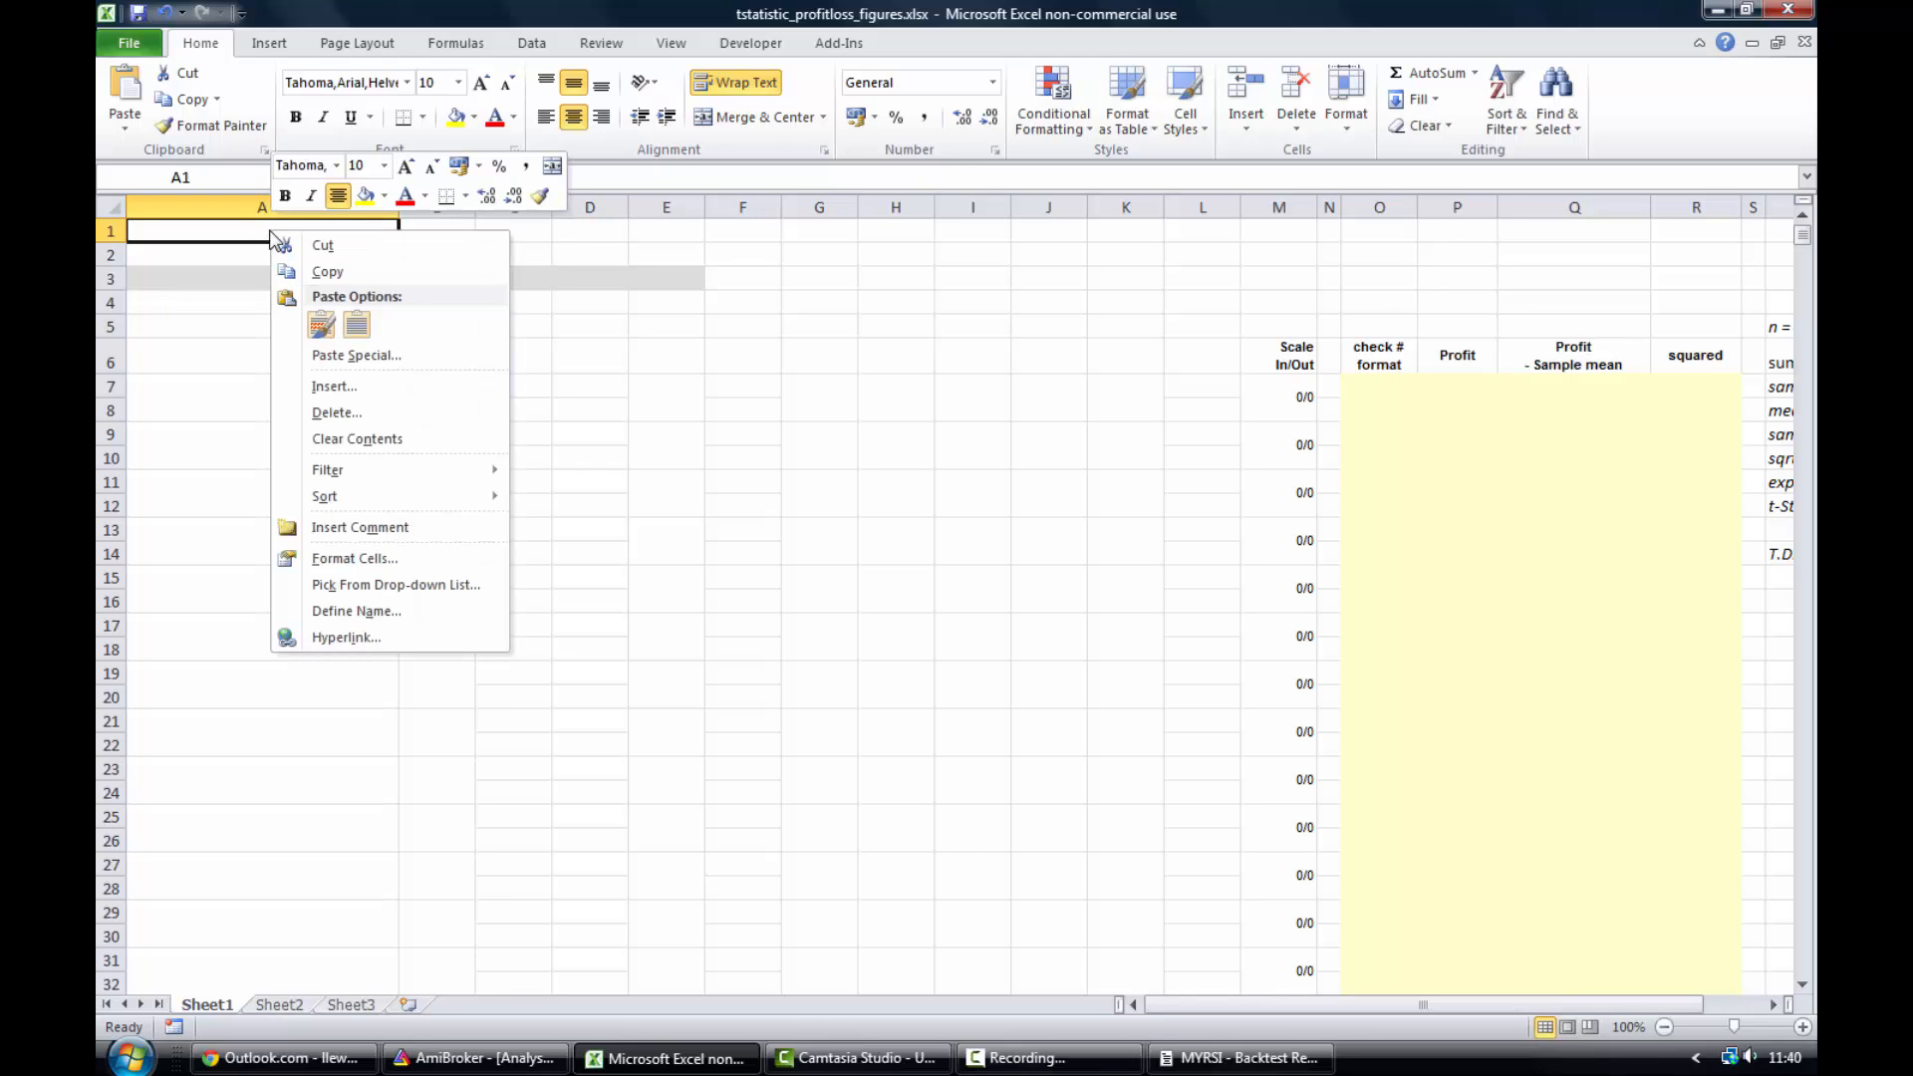
click(356, 326)
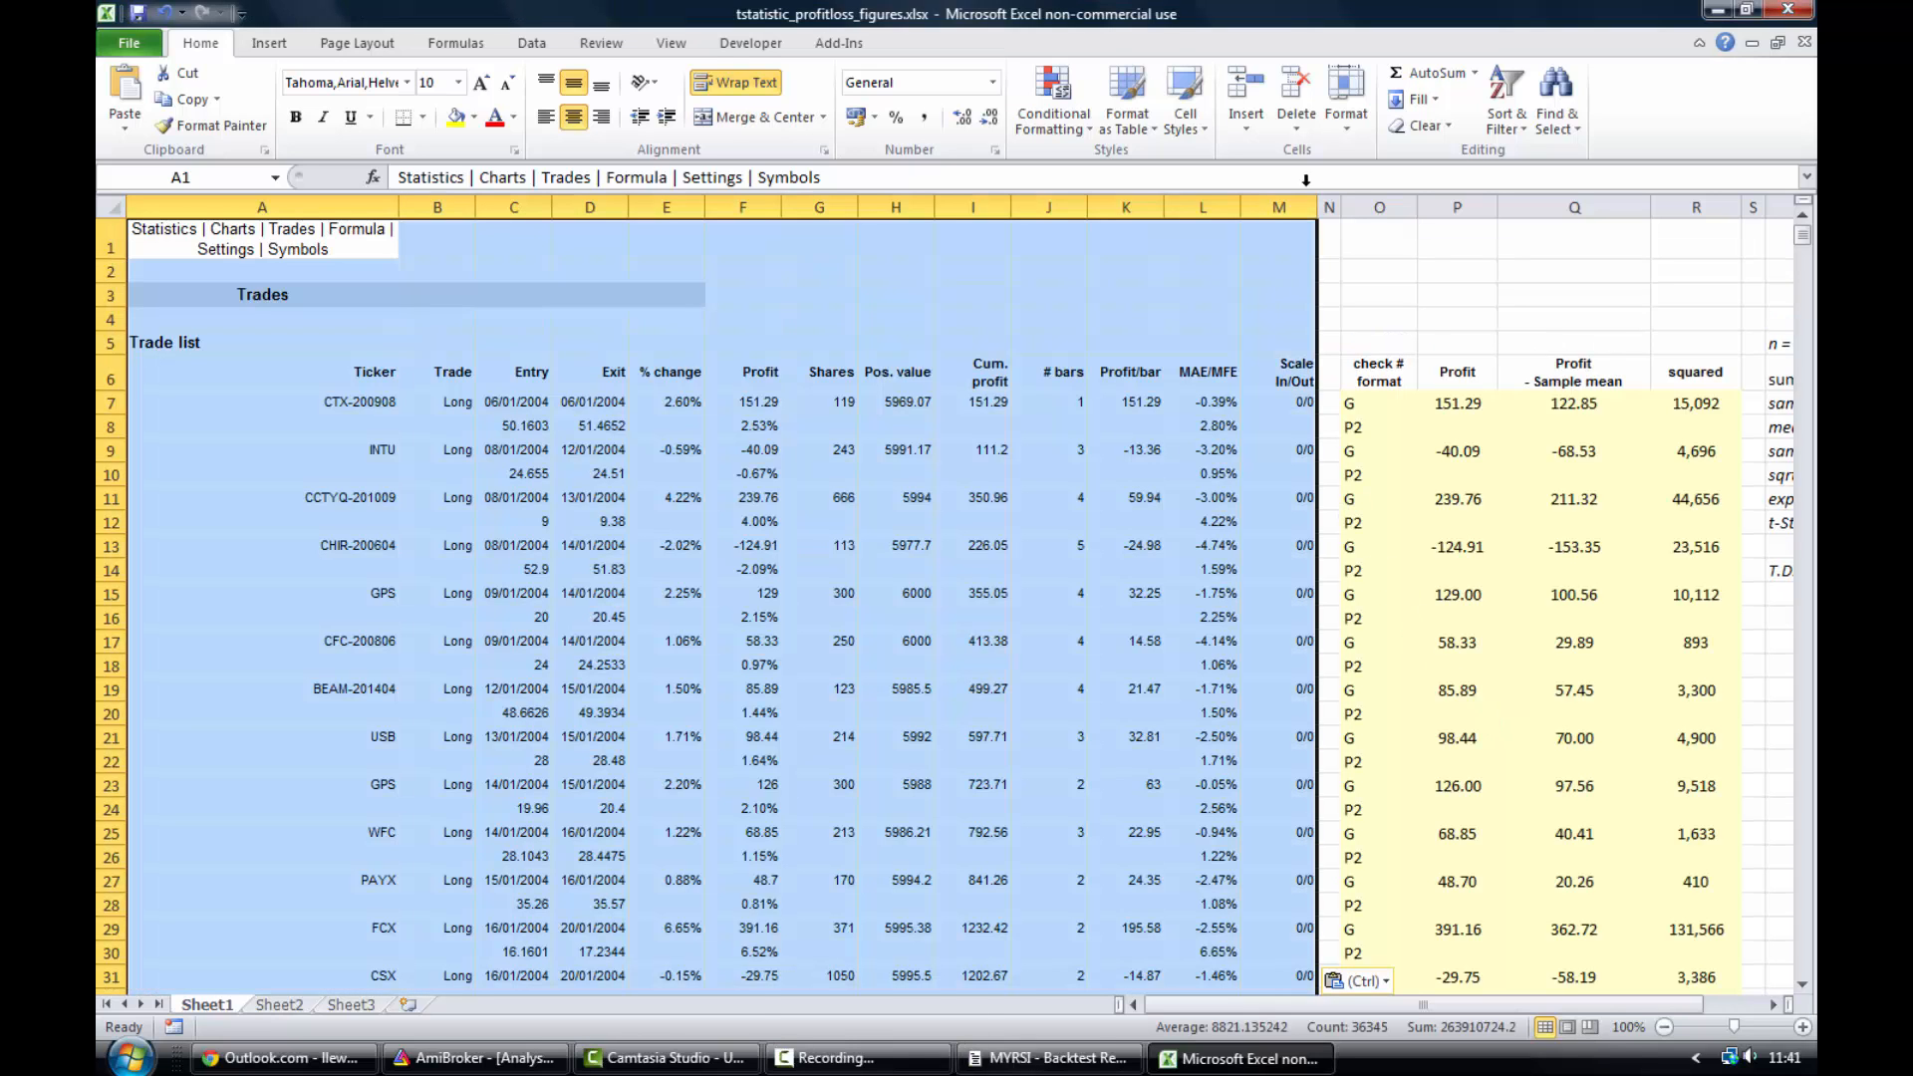
- Copy the Profit column values from P7 down to the last trade row at P4280
click(1416, 274)
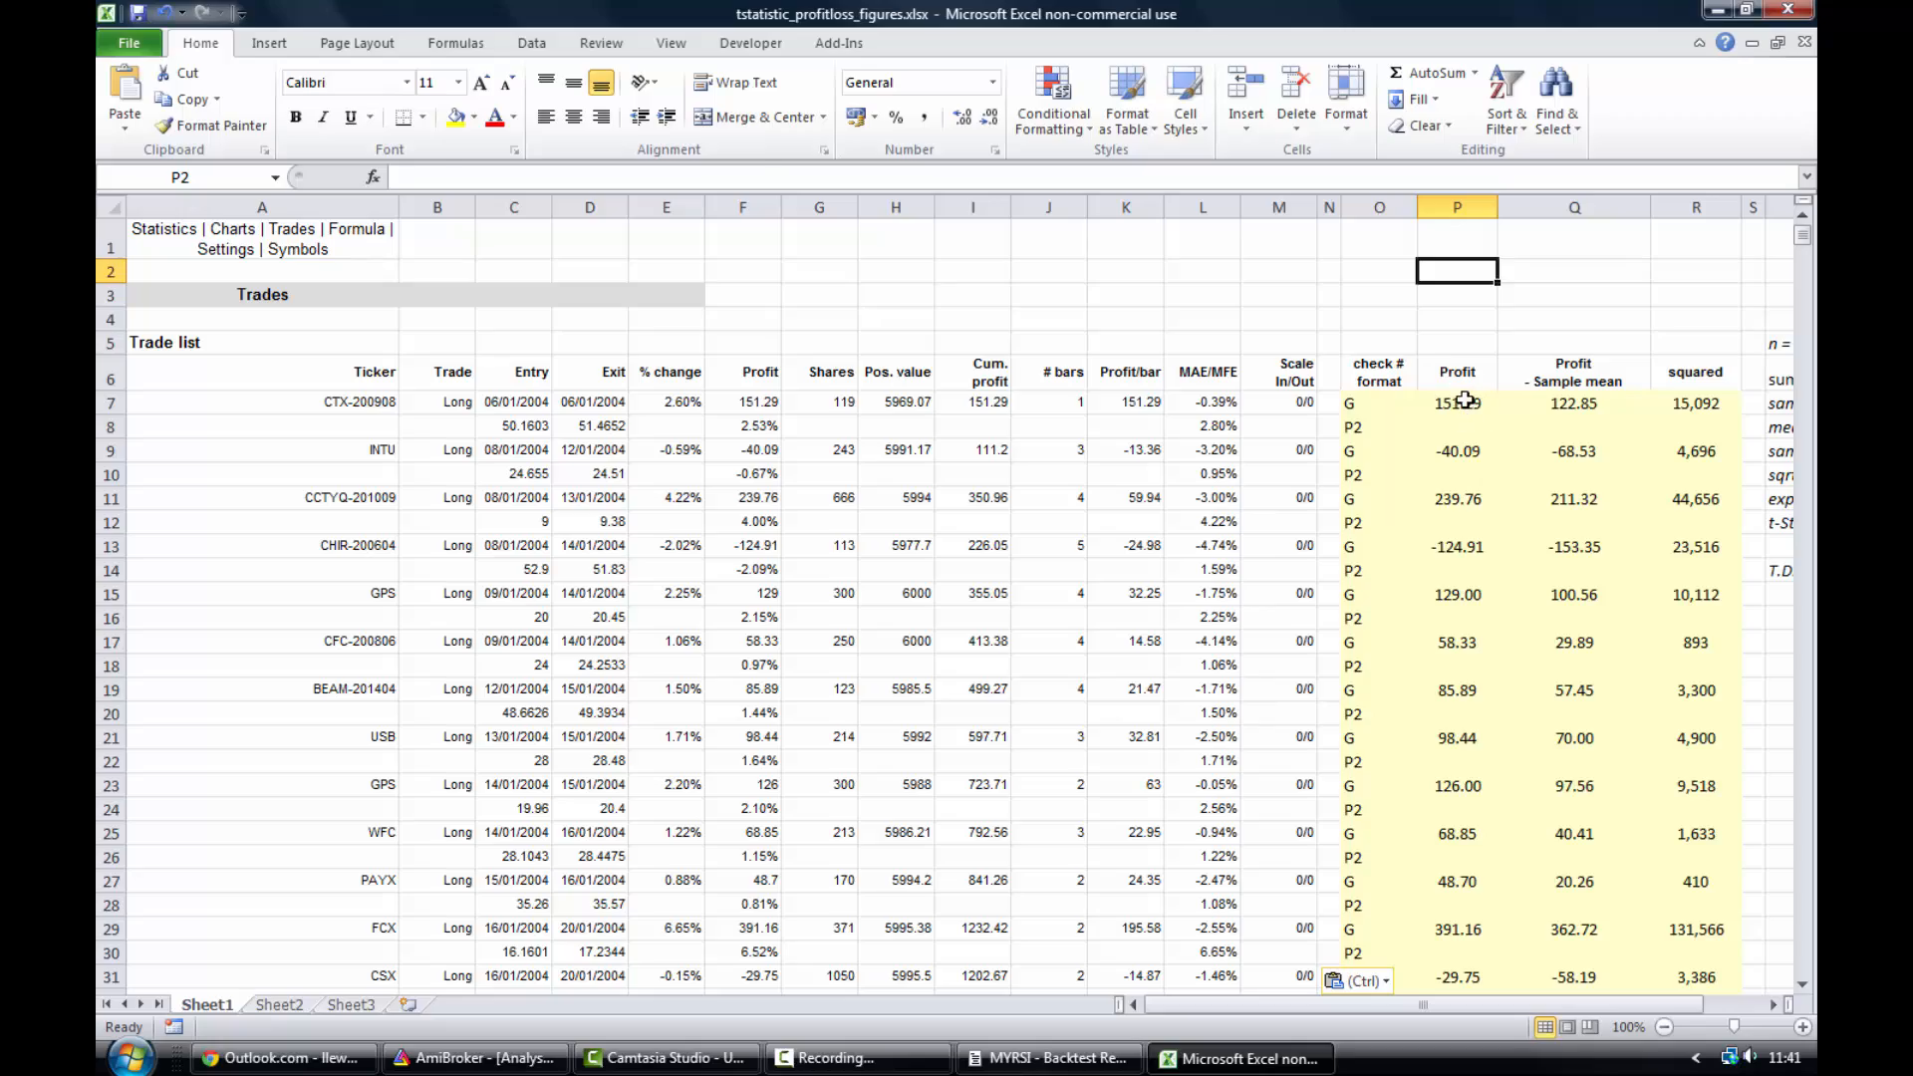
drag(1465, 400, 1486, 42)
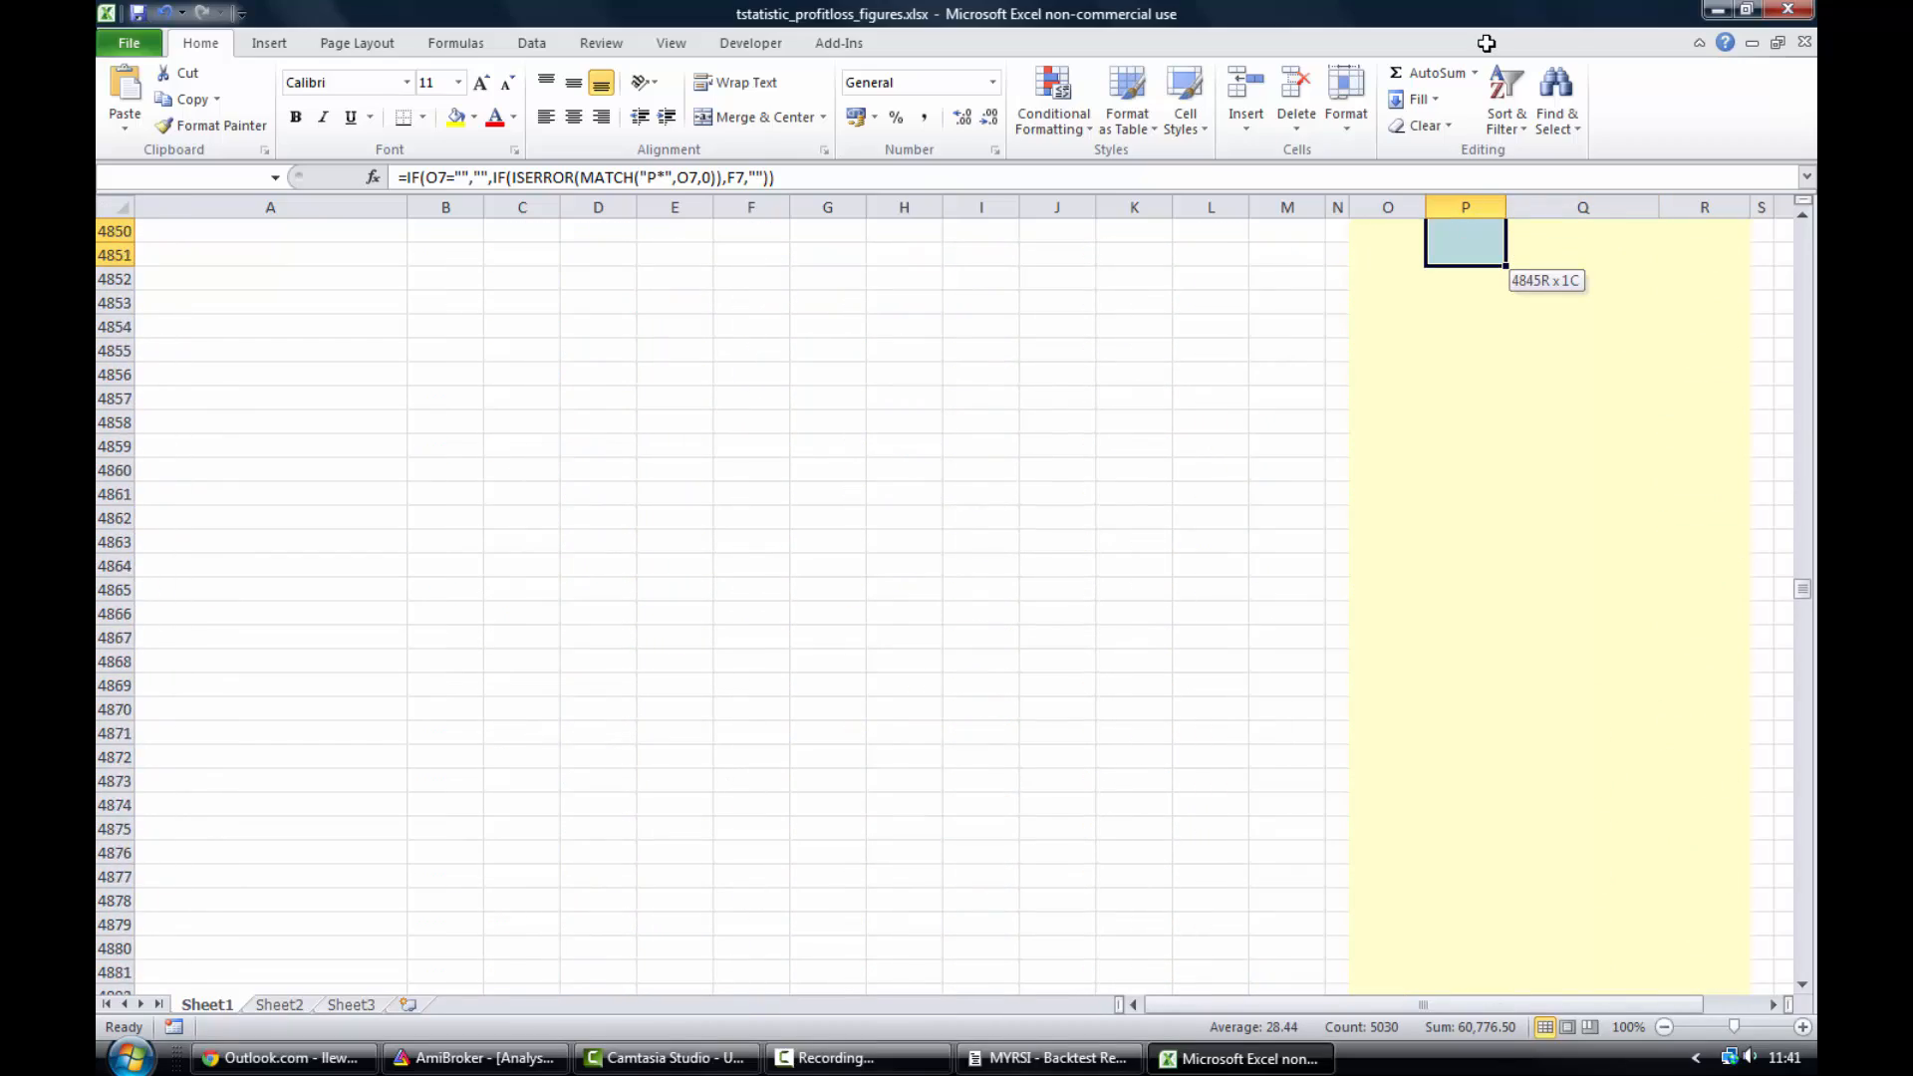
drag(1486, 43, 1465, 967)
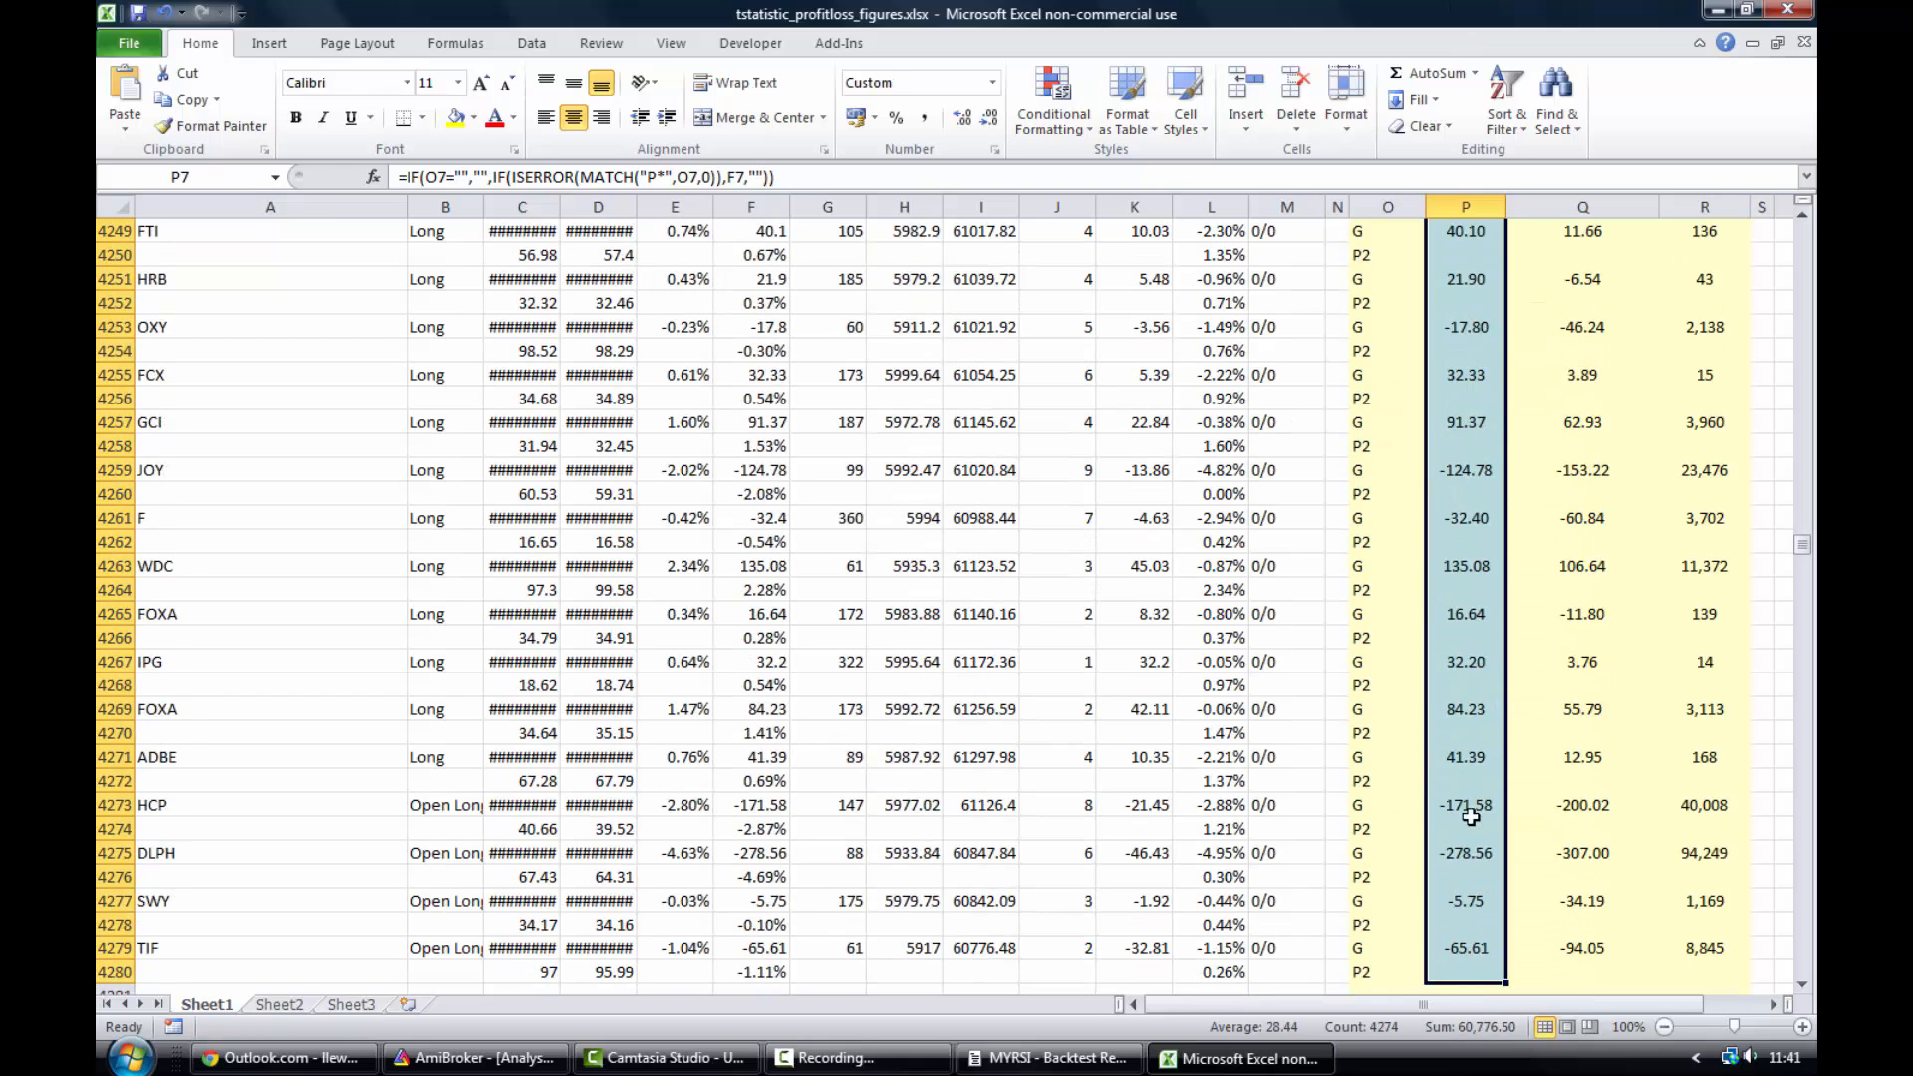
right_click(1471, 670)
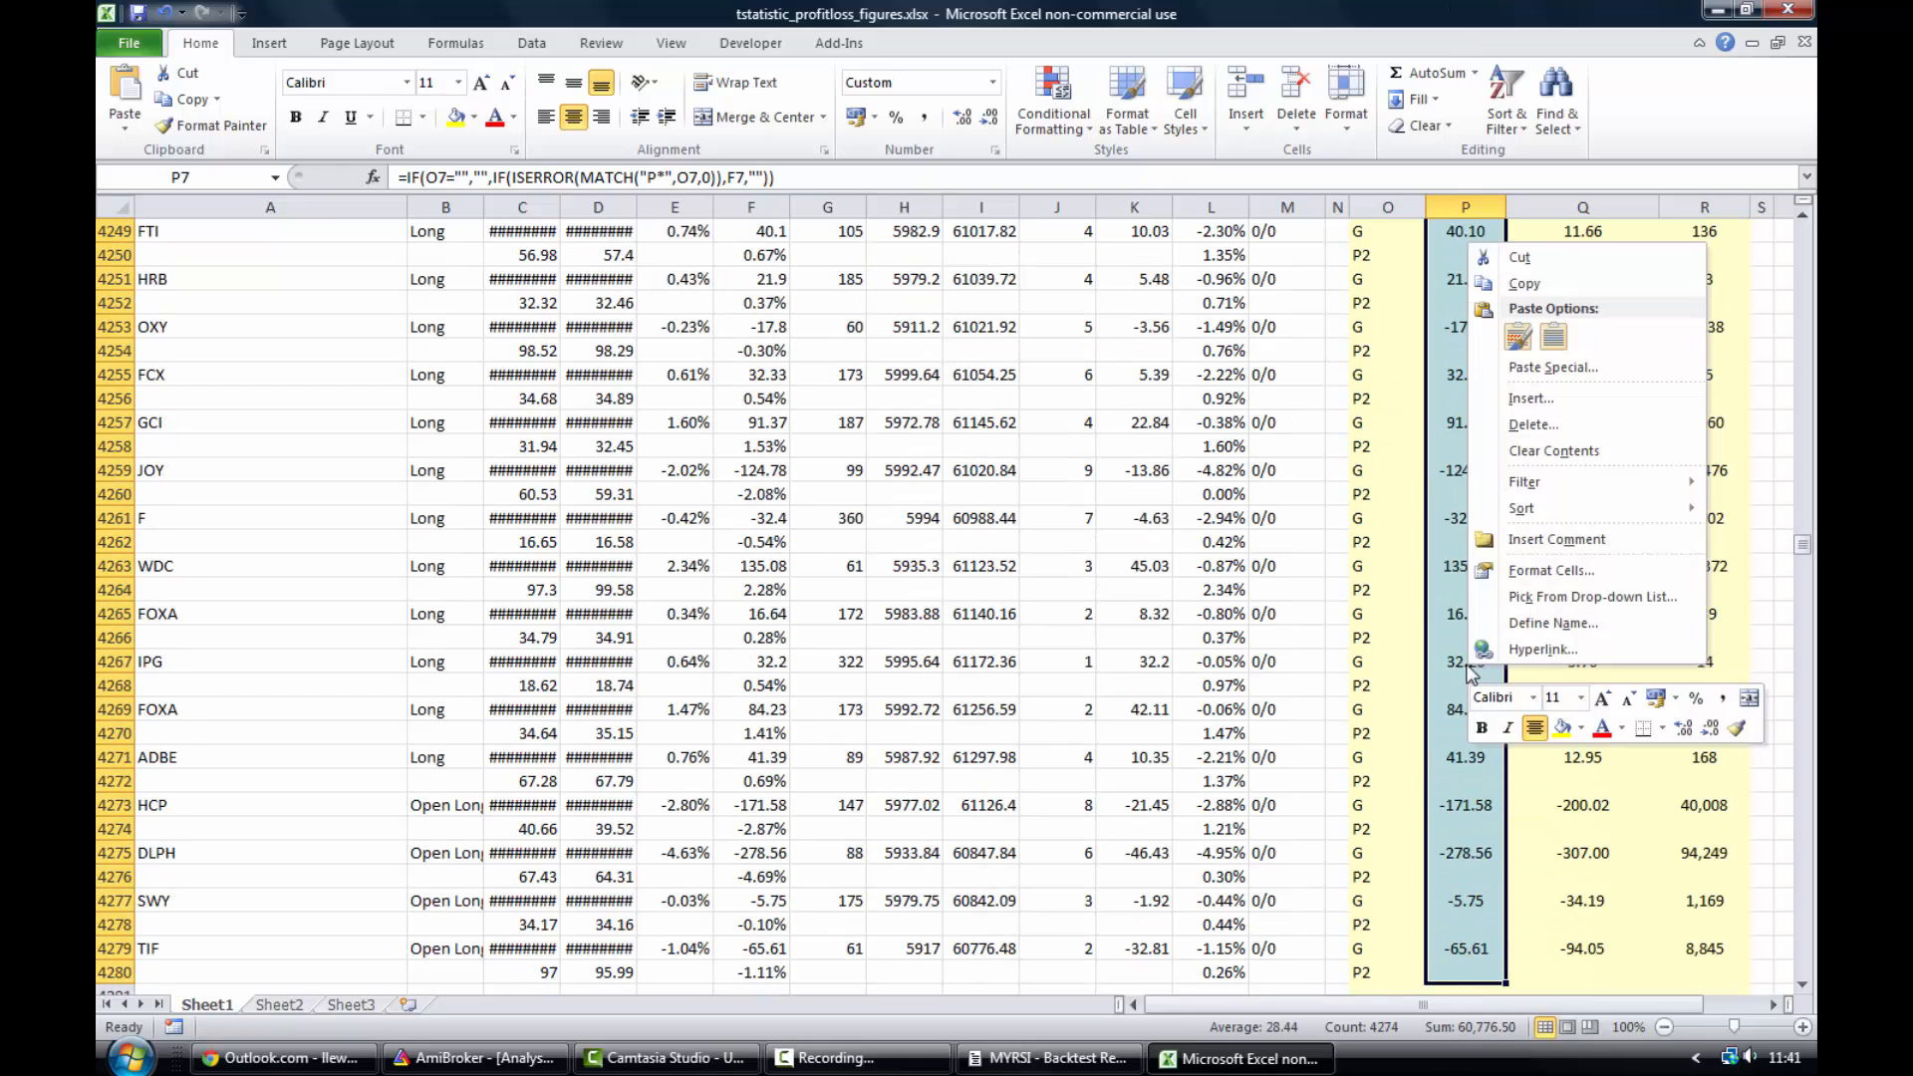
click(1525, 284)
- Paste the copied profits as values into cell B2 of Sheet2
key(ctrl+BackSpace)
click(280, 1006)
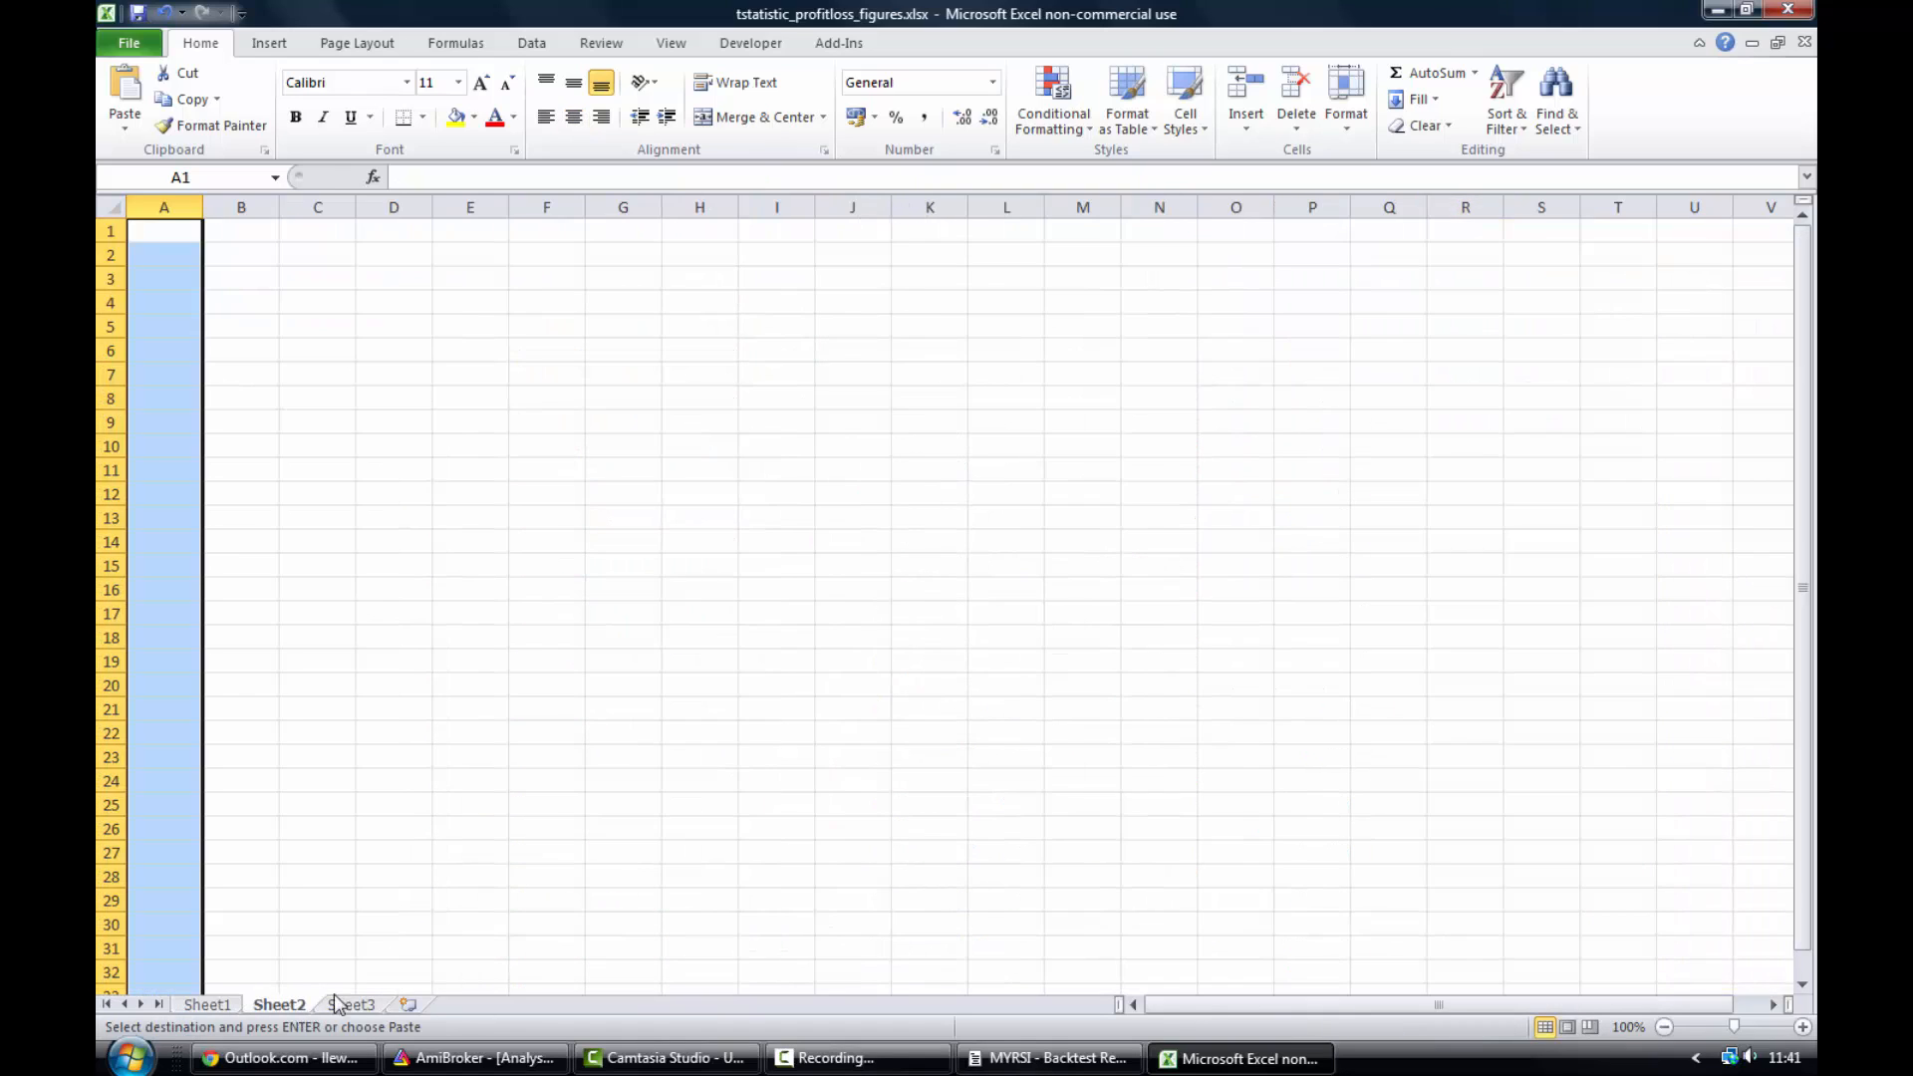
click(241, 255)
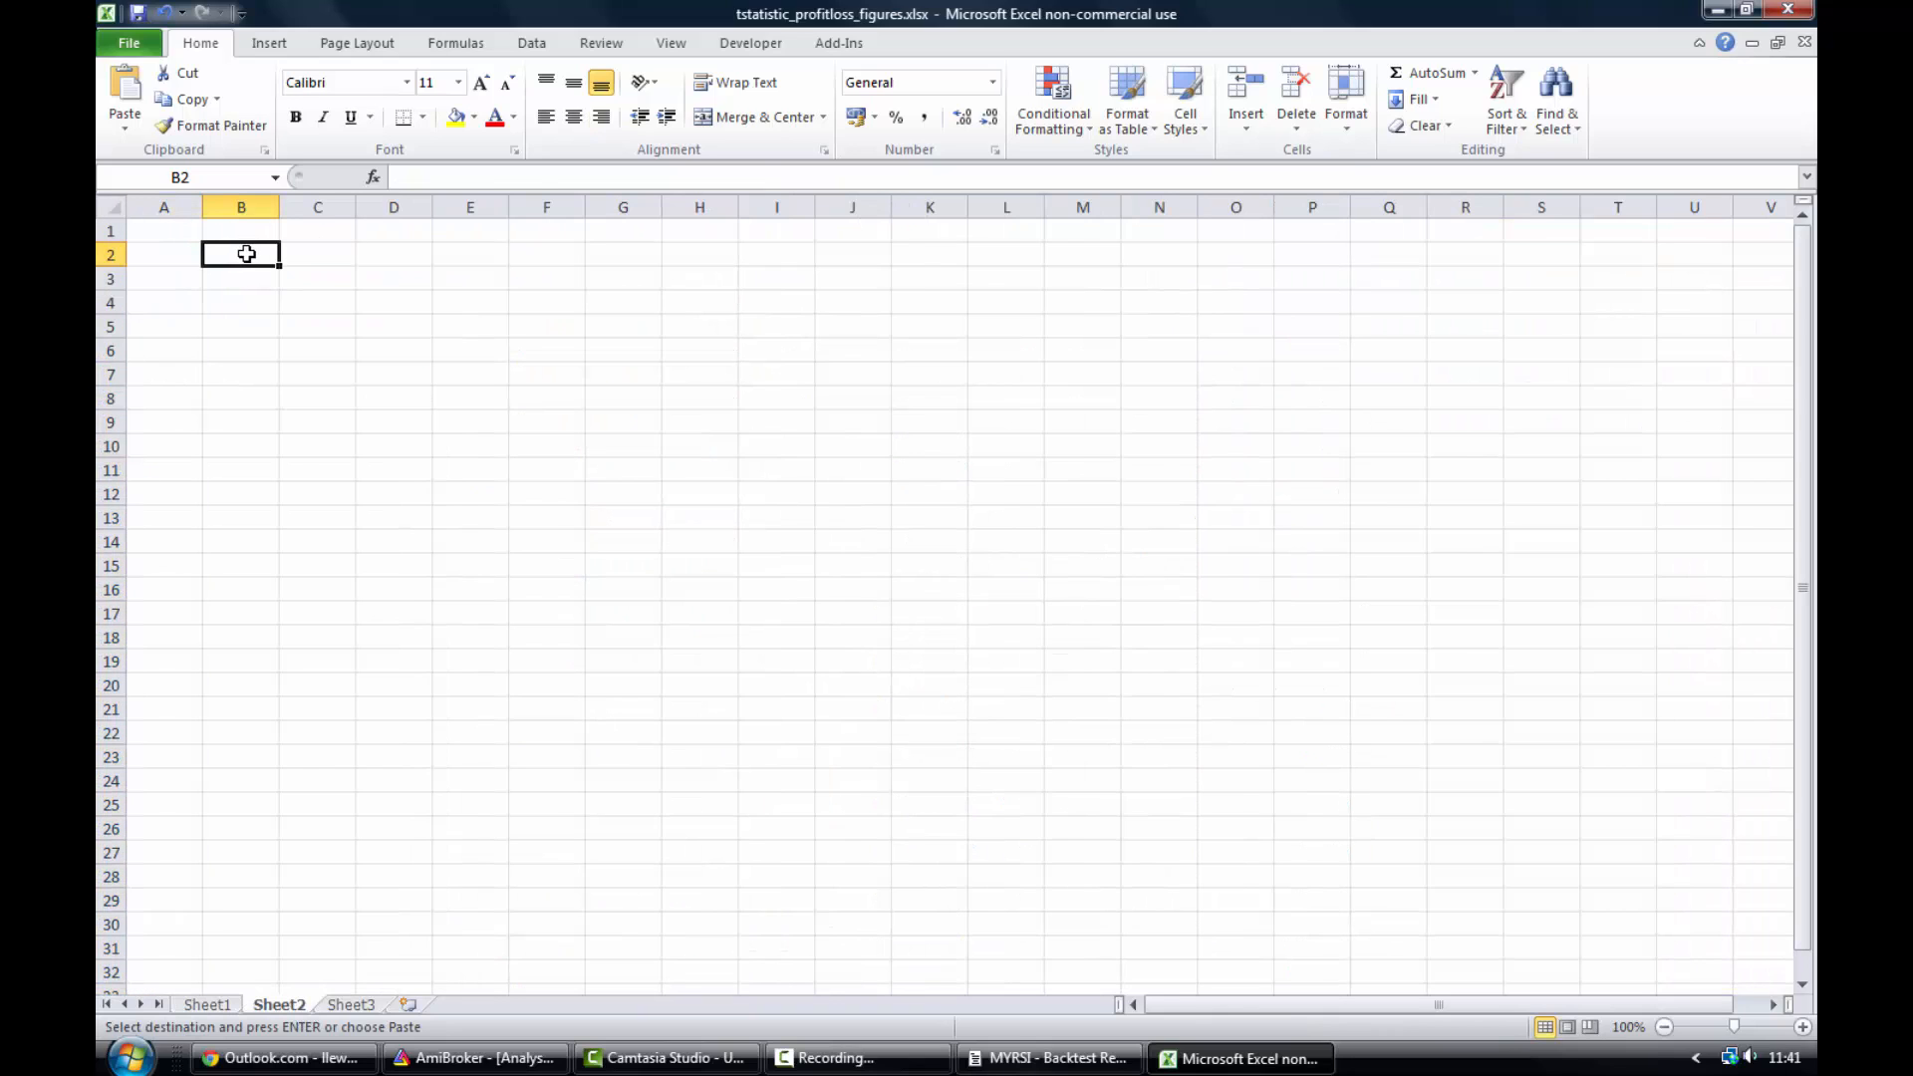
right_click(240, 255)
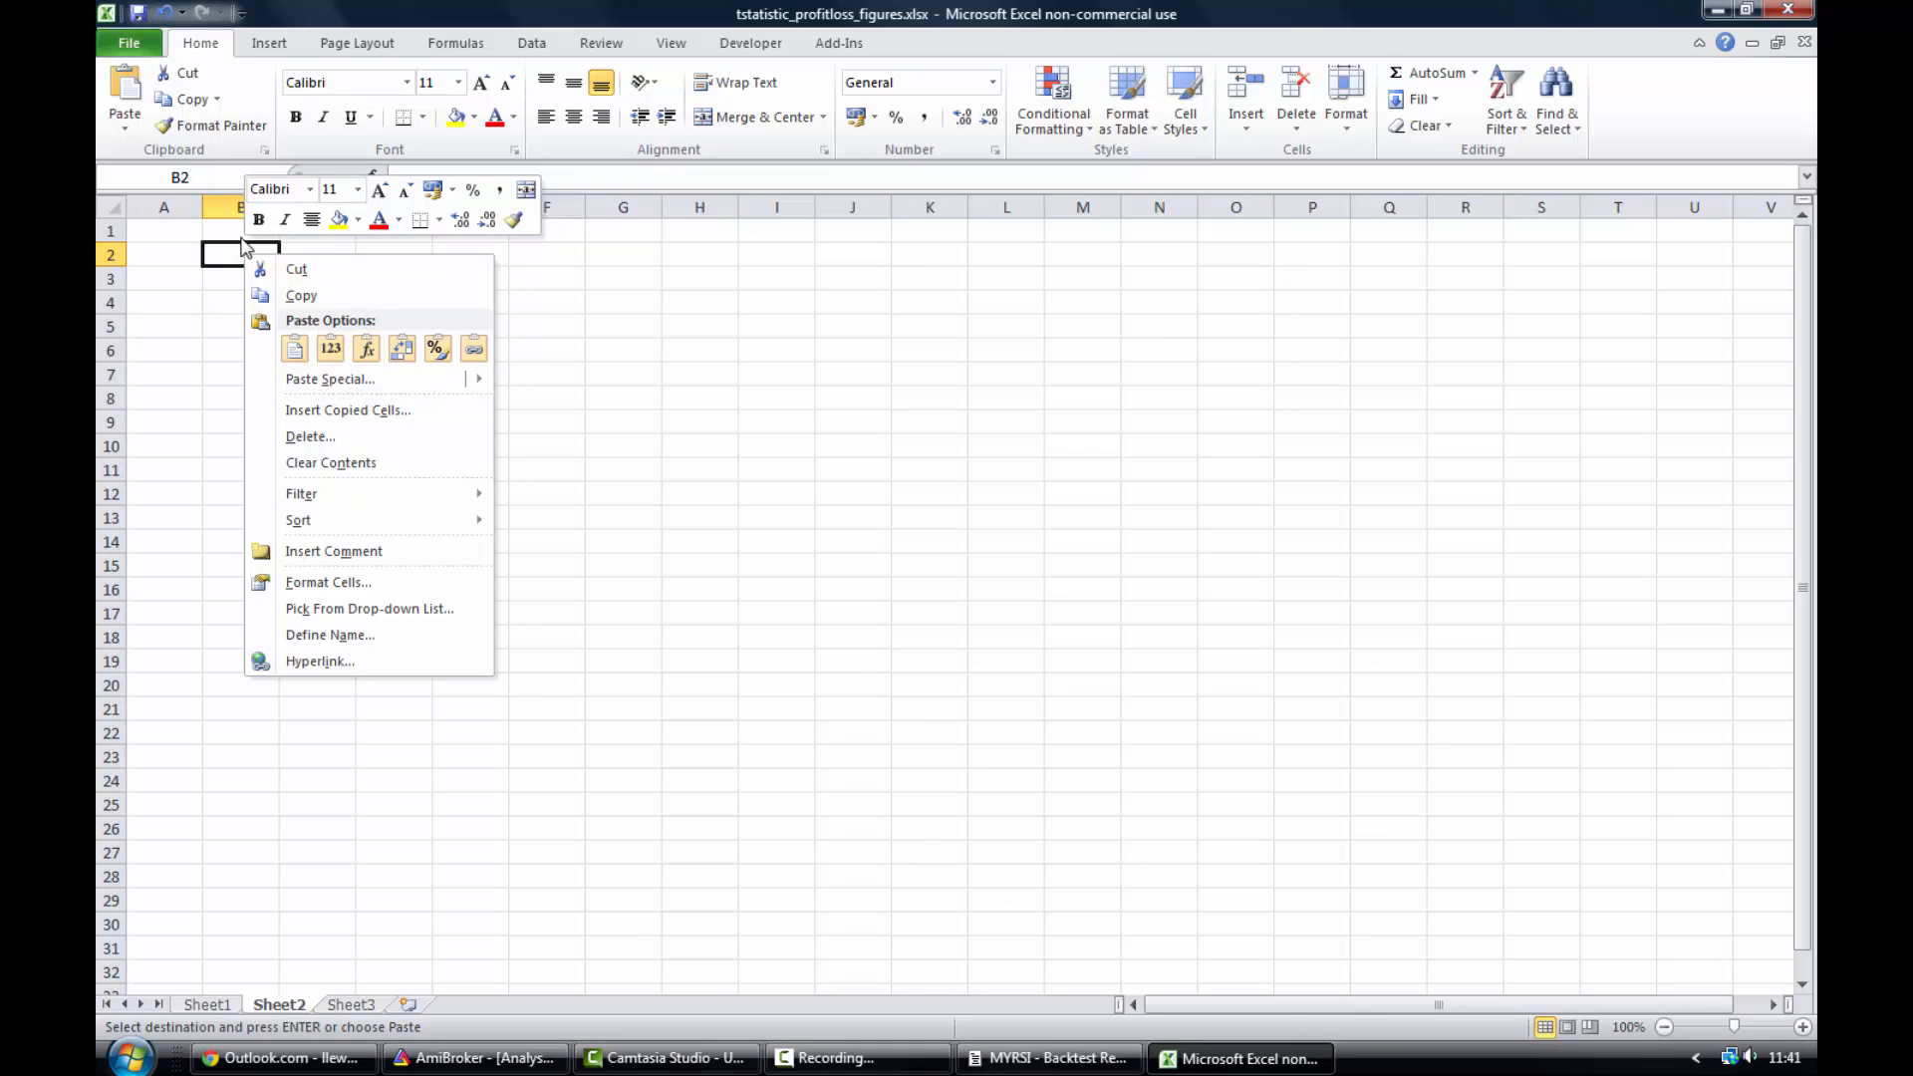
click(332, 351)
- Add the column headers P/L in B1 and Numer in A1
click(247, 231)
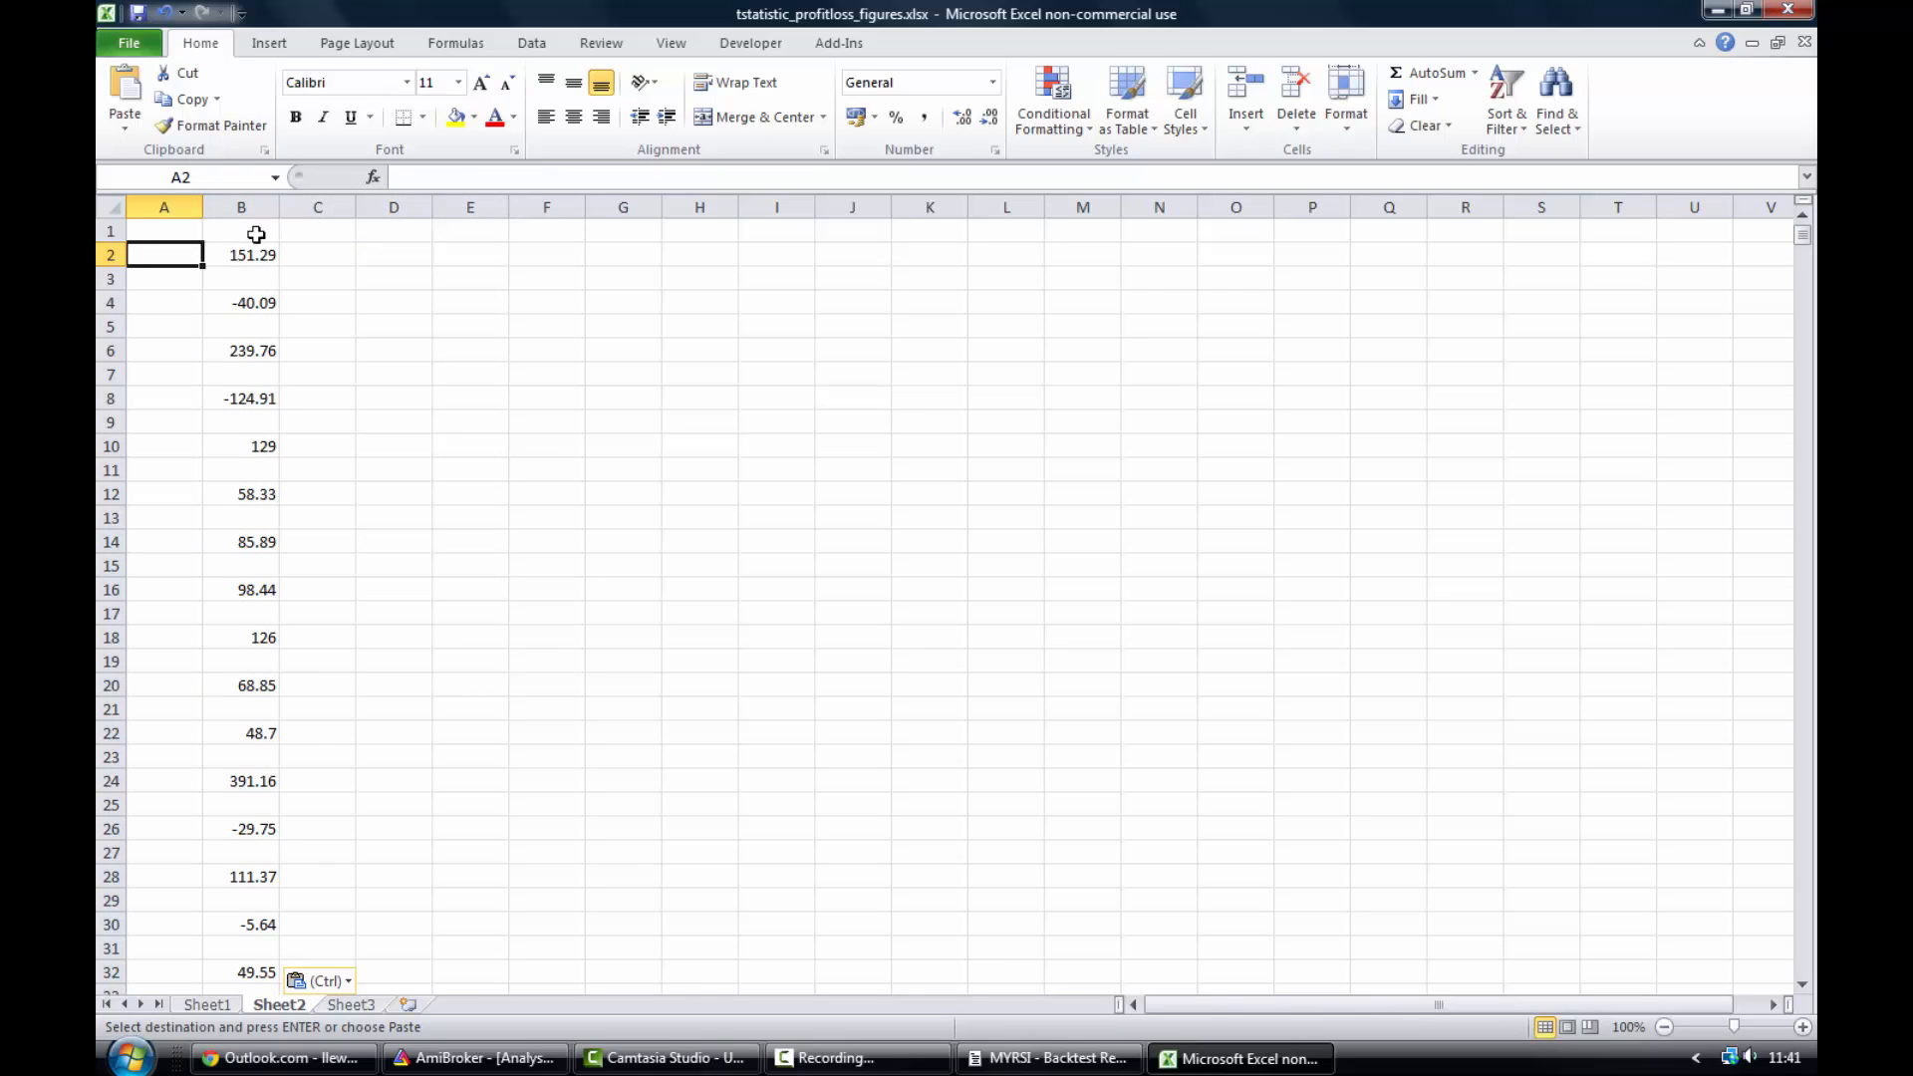
text(P/L)
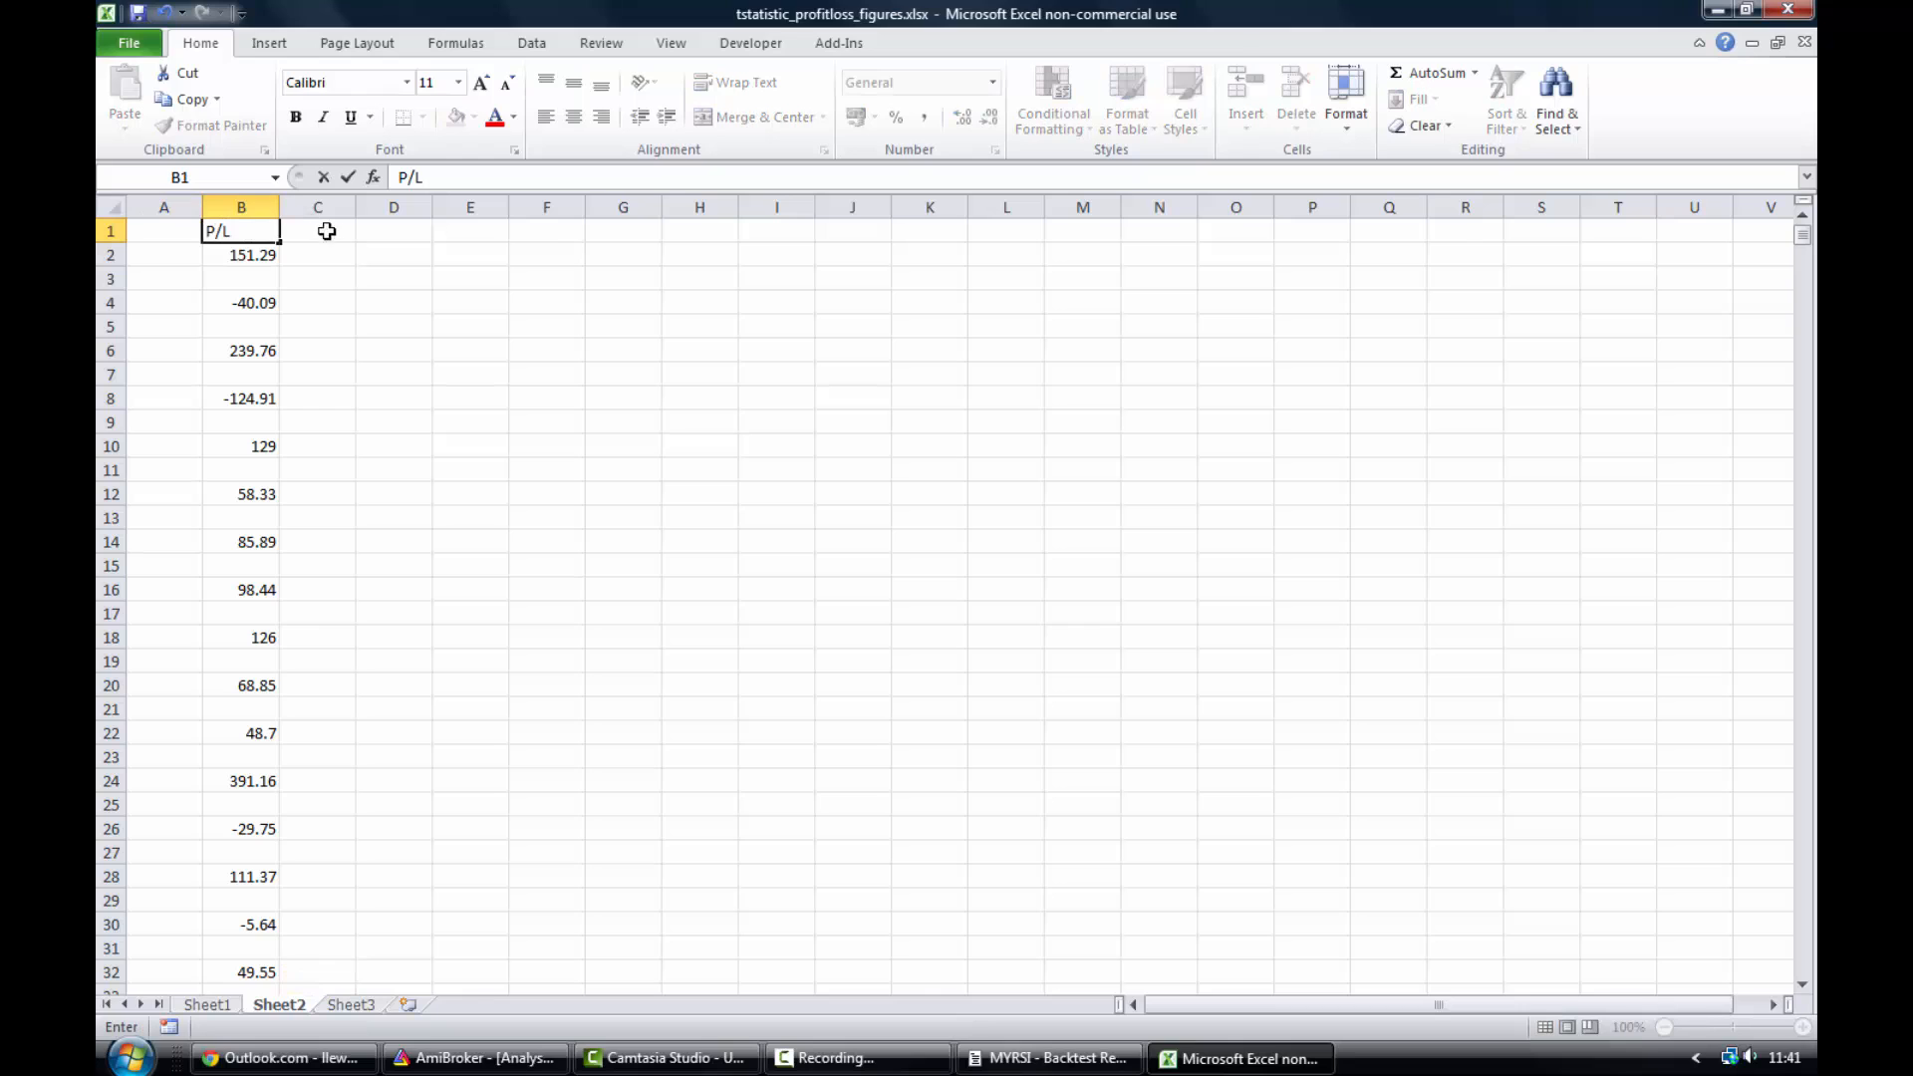
click(325, 236)
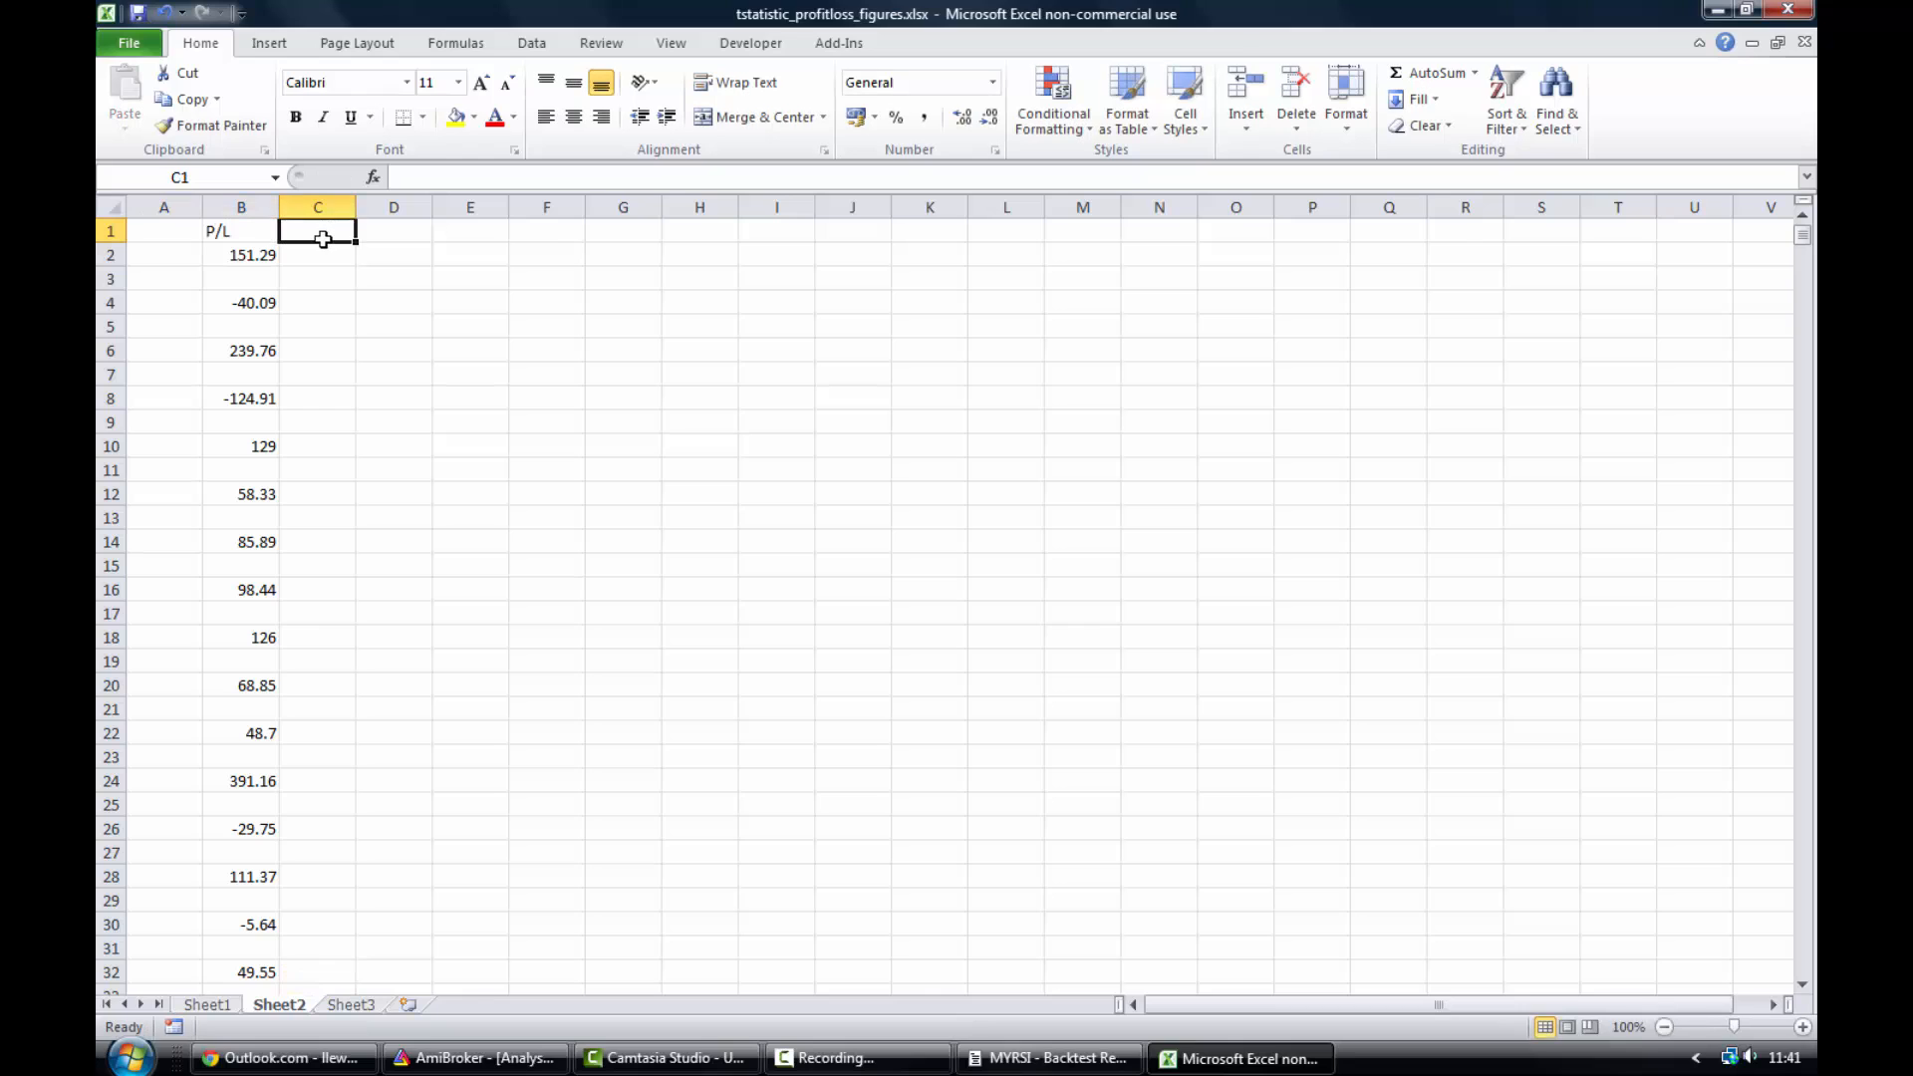
click(169, 230)
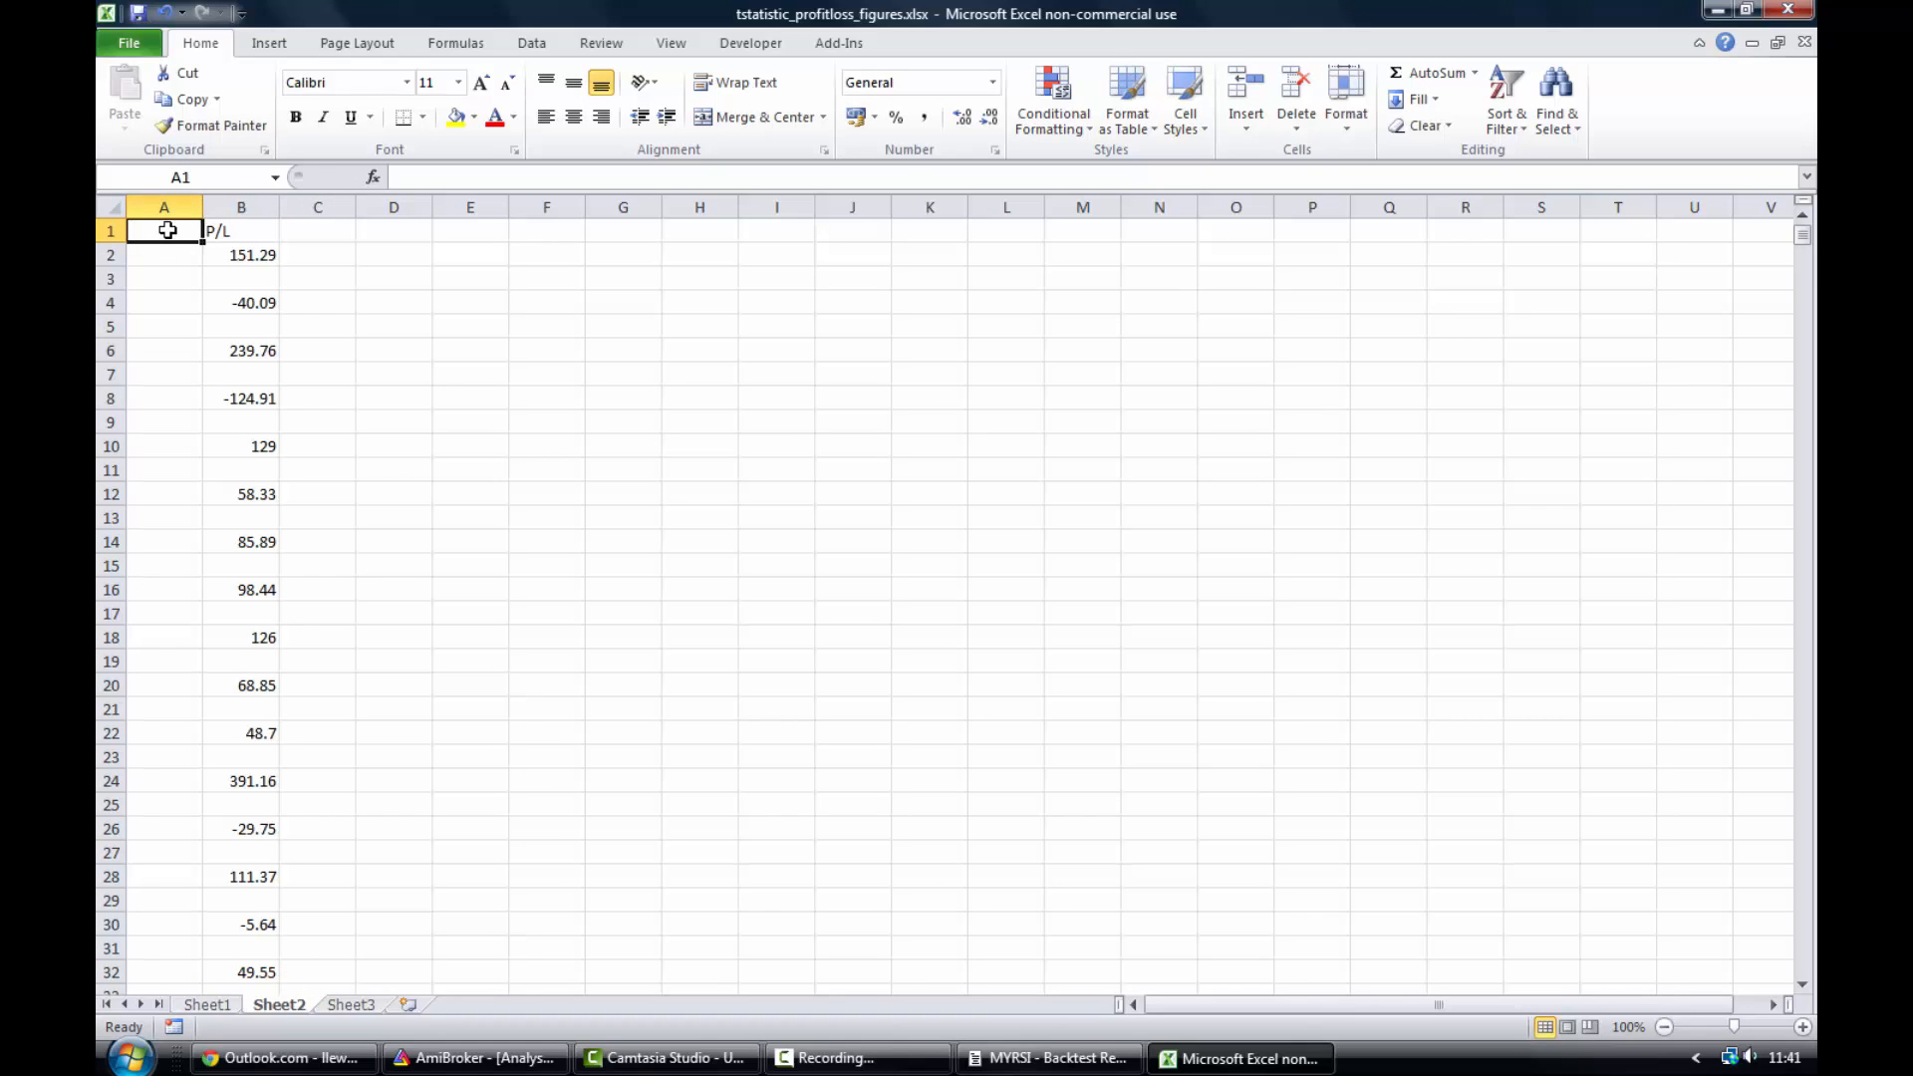
text(Nume)
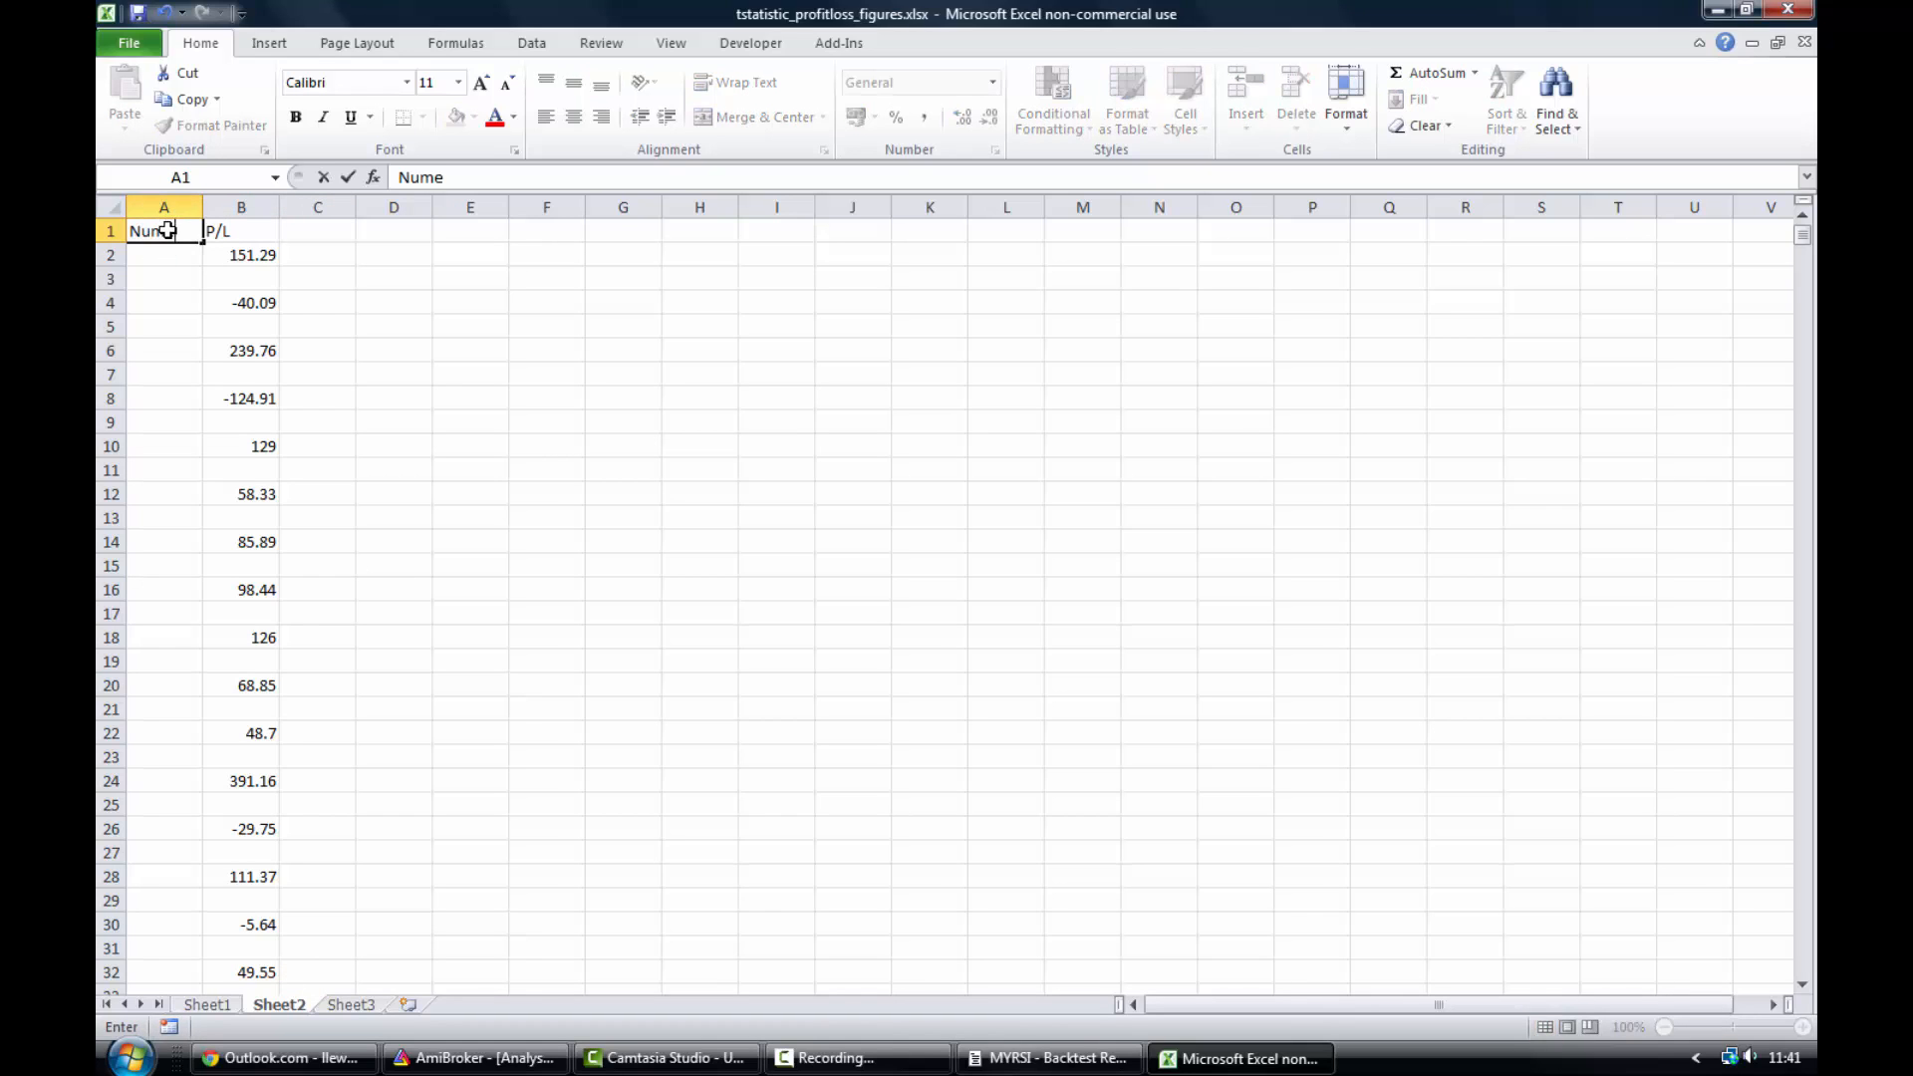
text(r)
- Number the first three trades 1, 2 and 3 in cells A2, A4 and A6
click(171, 256)
text(1)
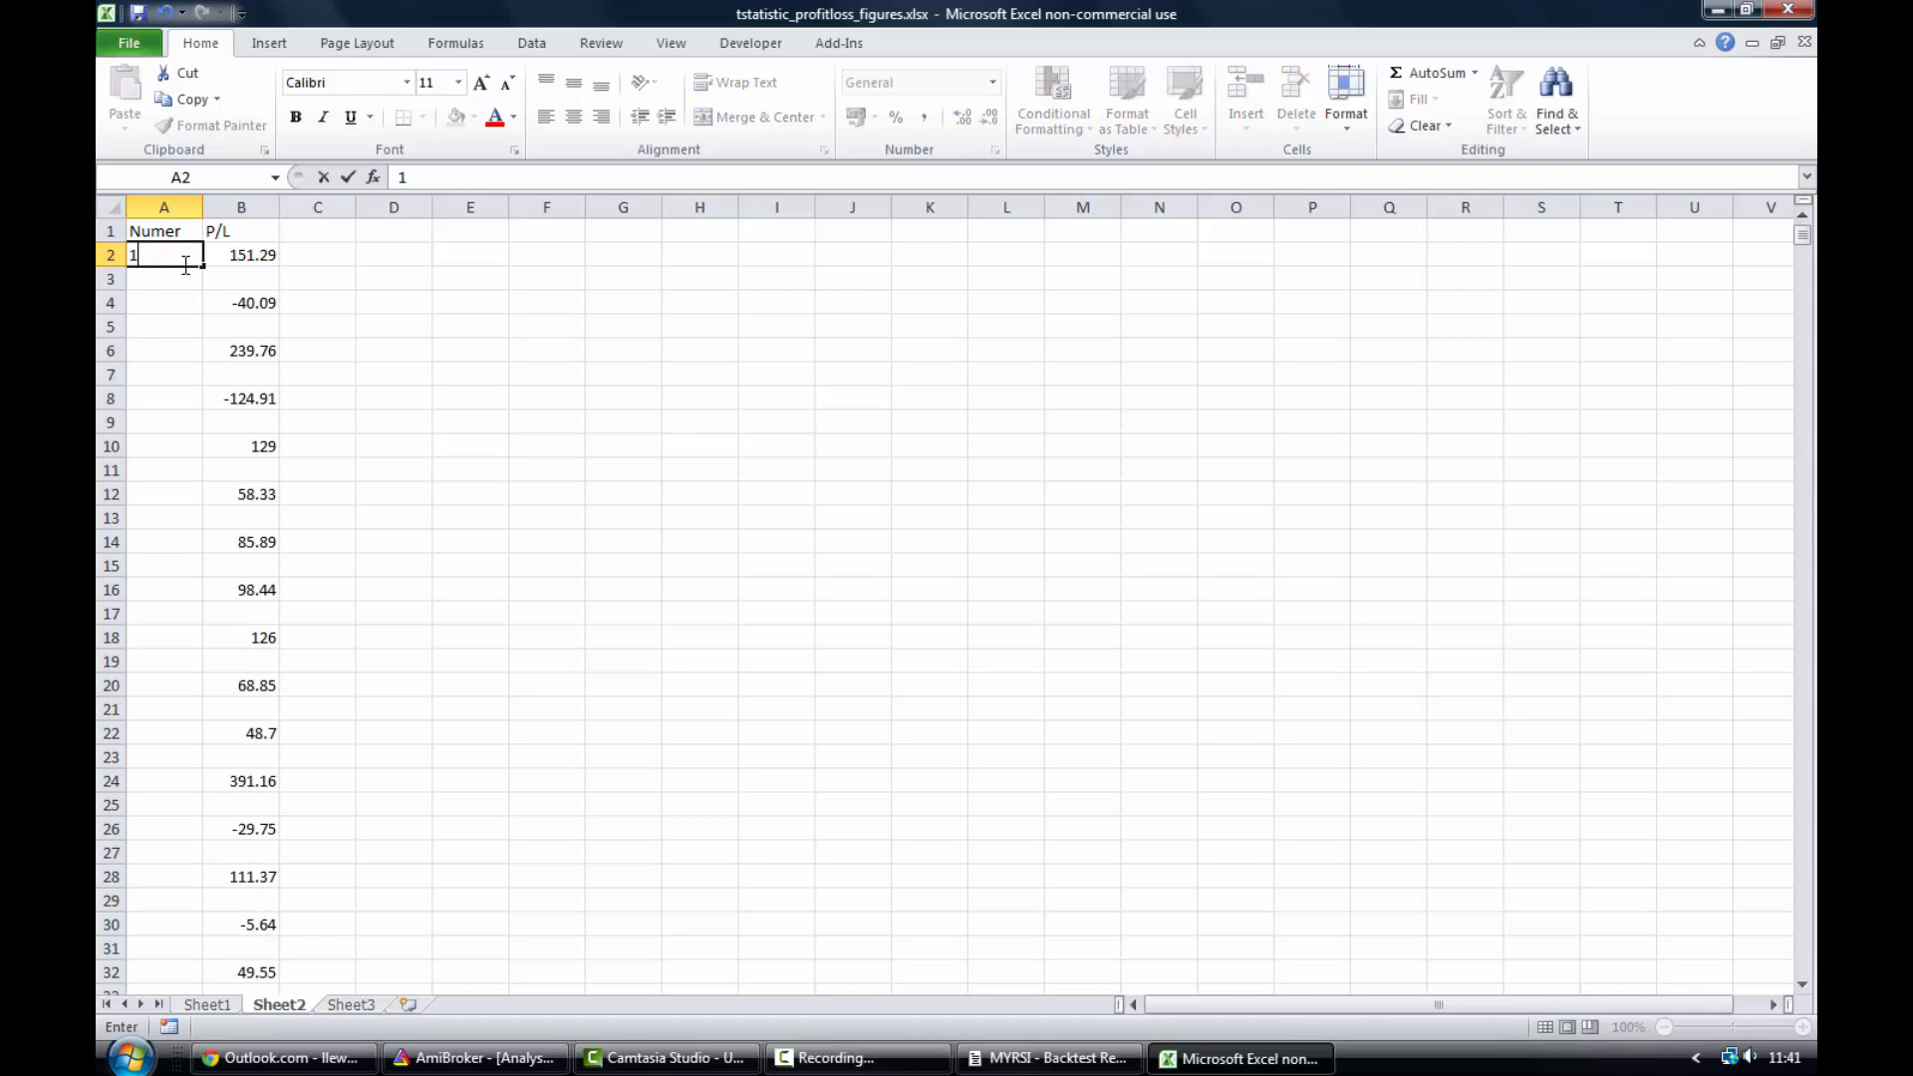
click(180, 308)
text(2)
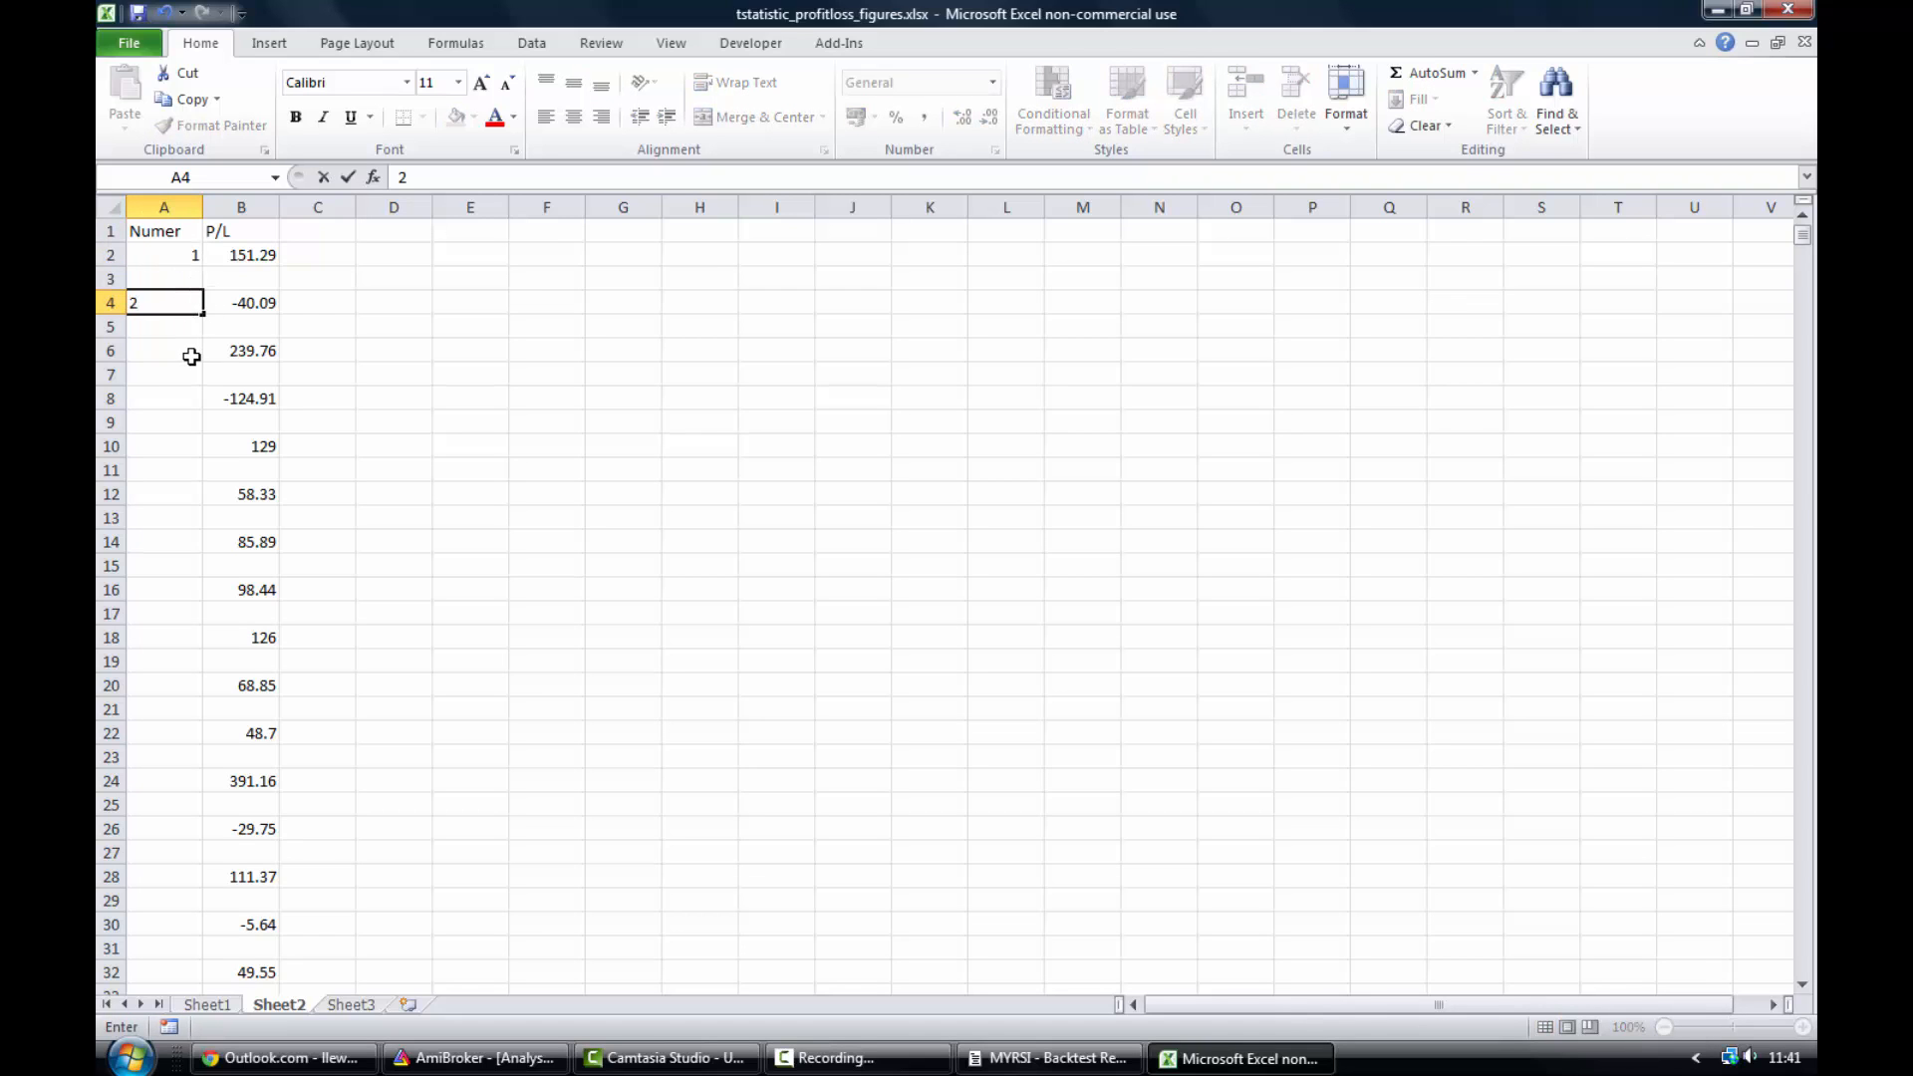
click(192, 355)
text(3)
click(538, 346)
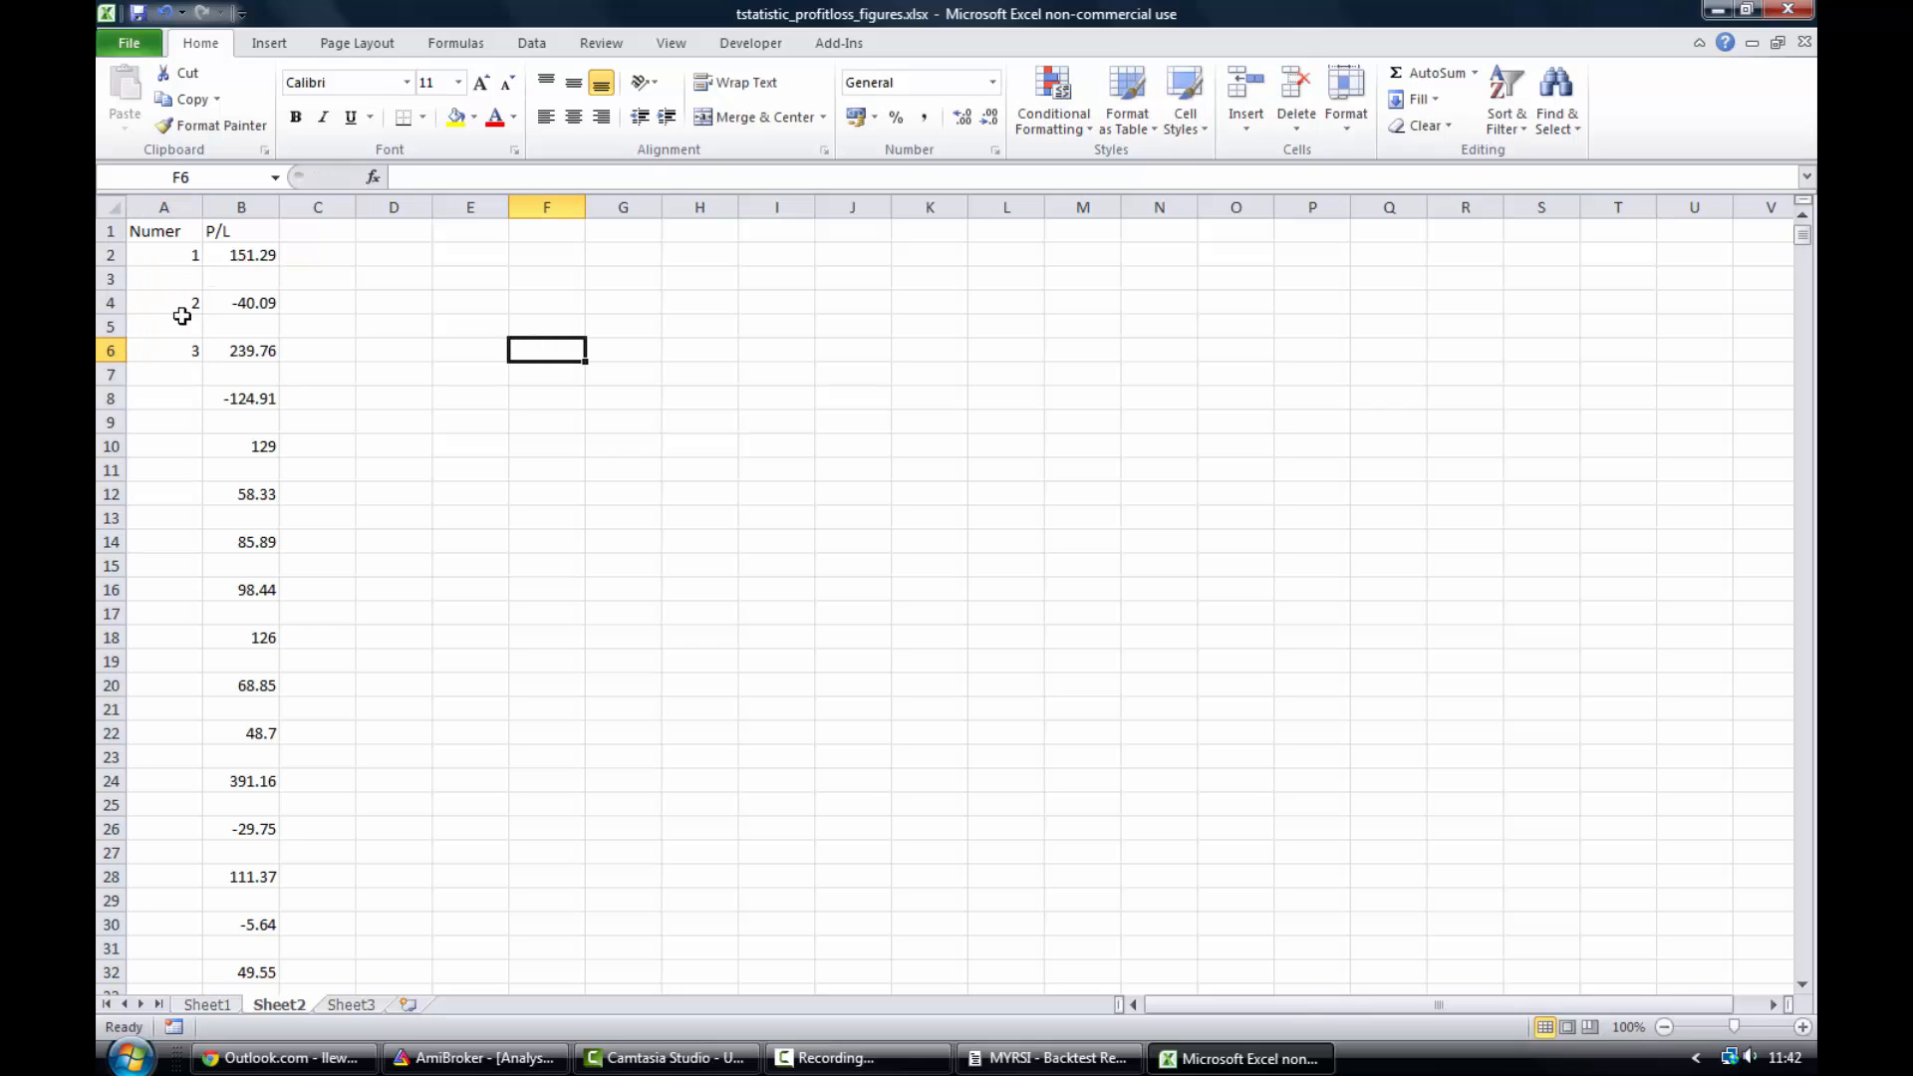
- Fill the trade numbering series down column A to the last trade row 4274
drag(187, 250, 178, 346)
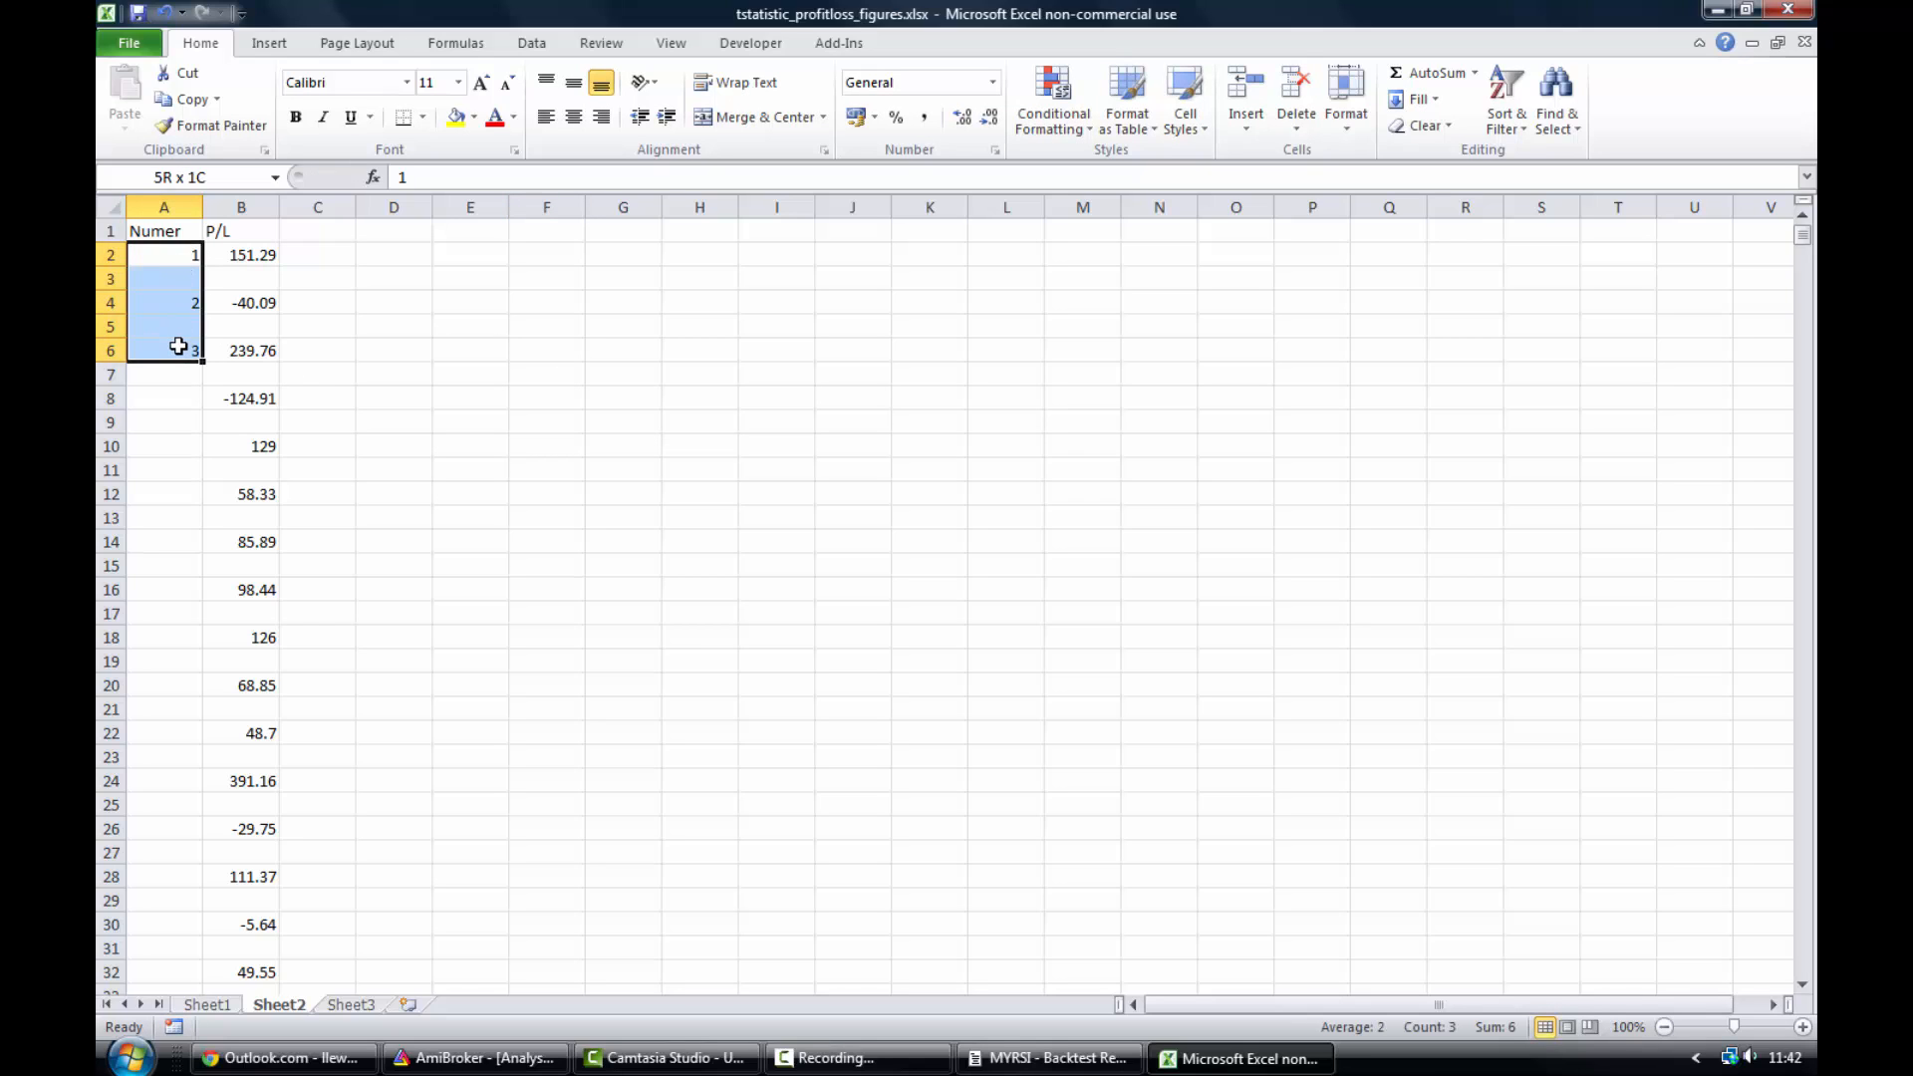
drag(179, 346, 181, 375)
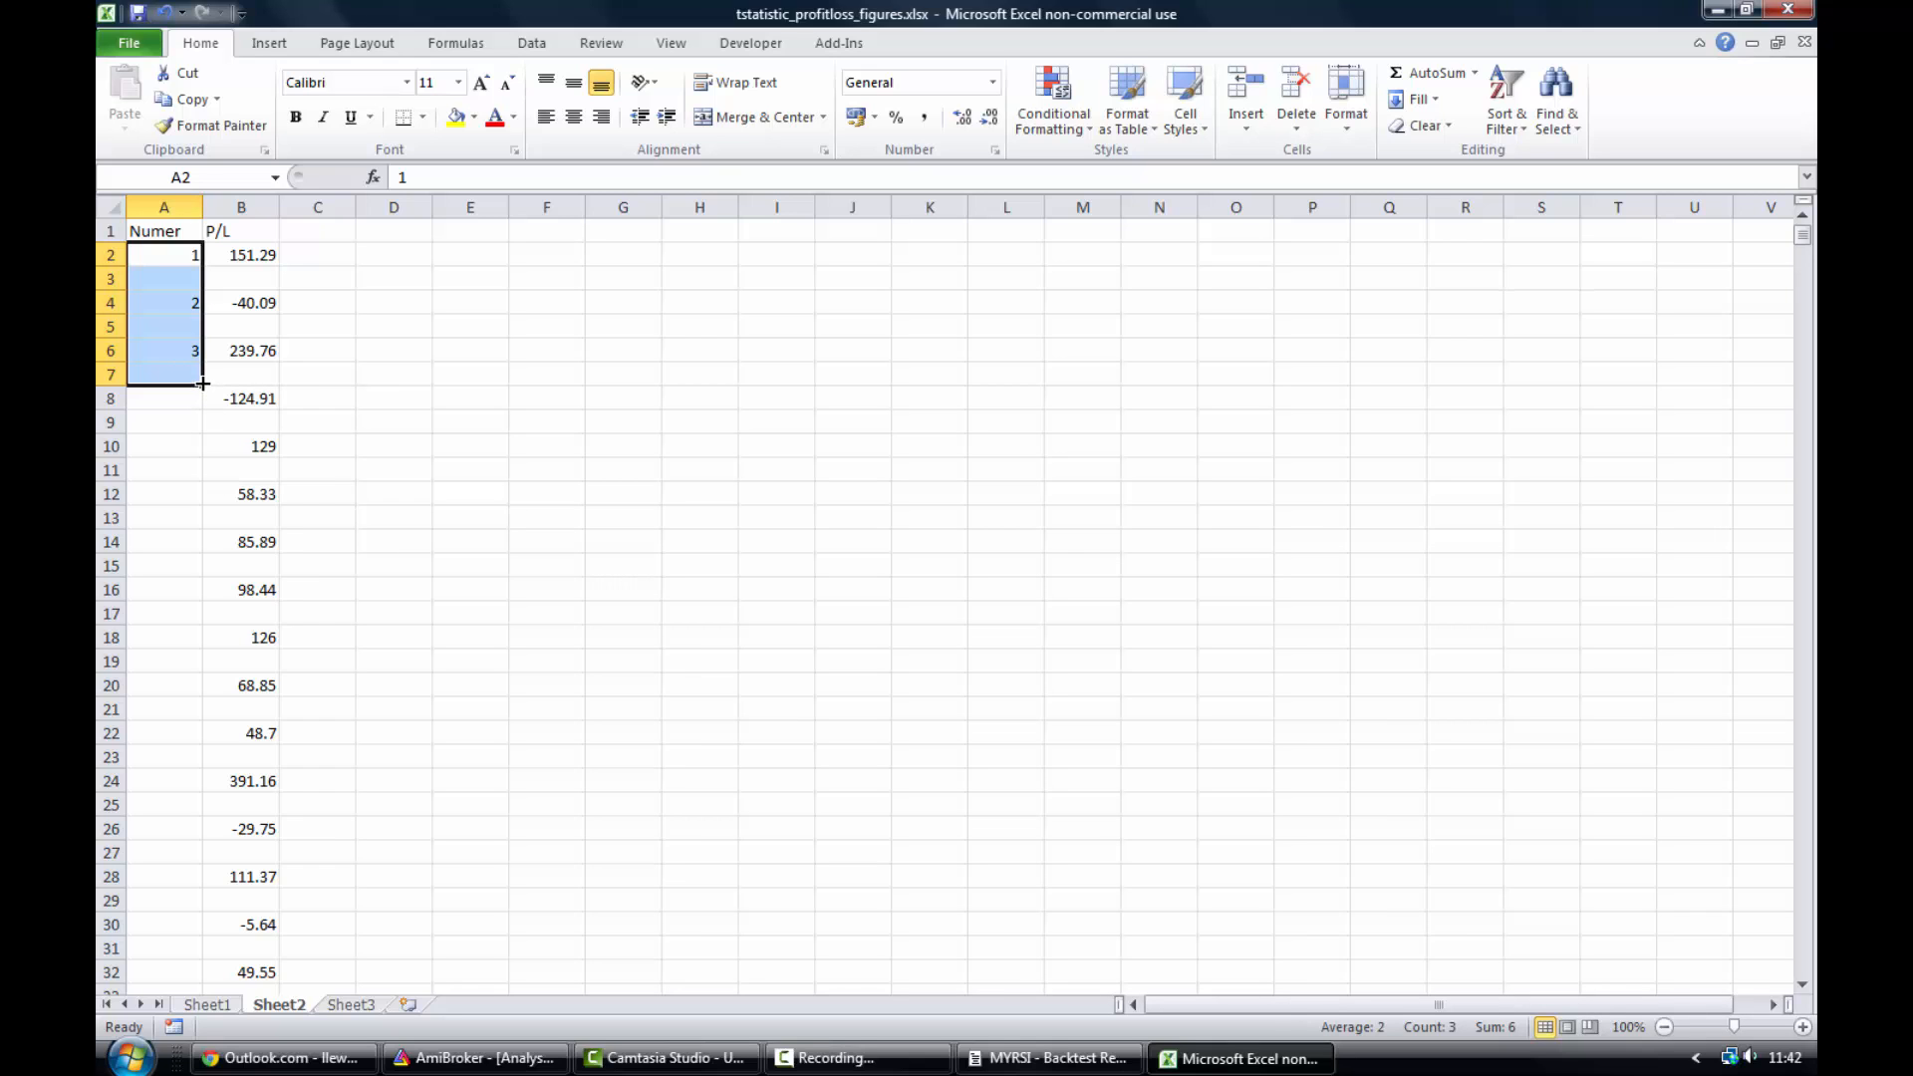
drag(202, 385, 226, 906)
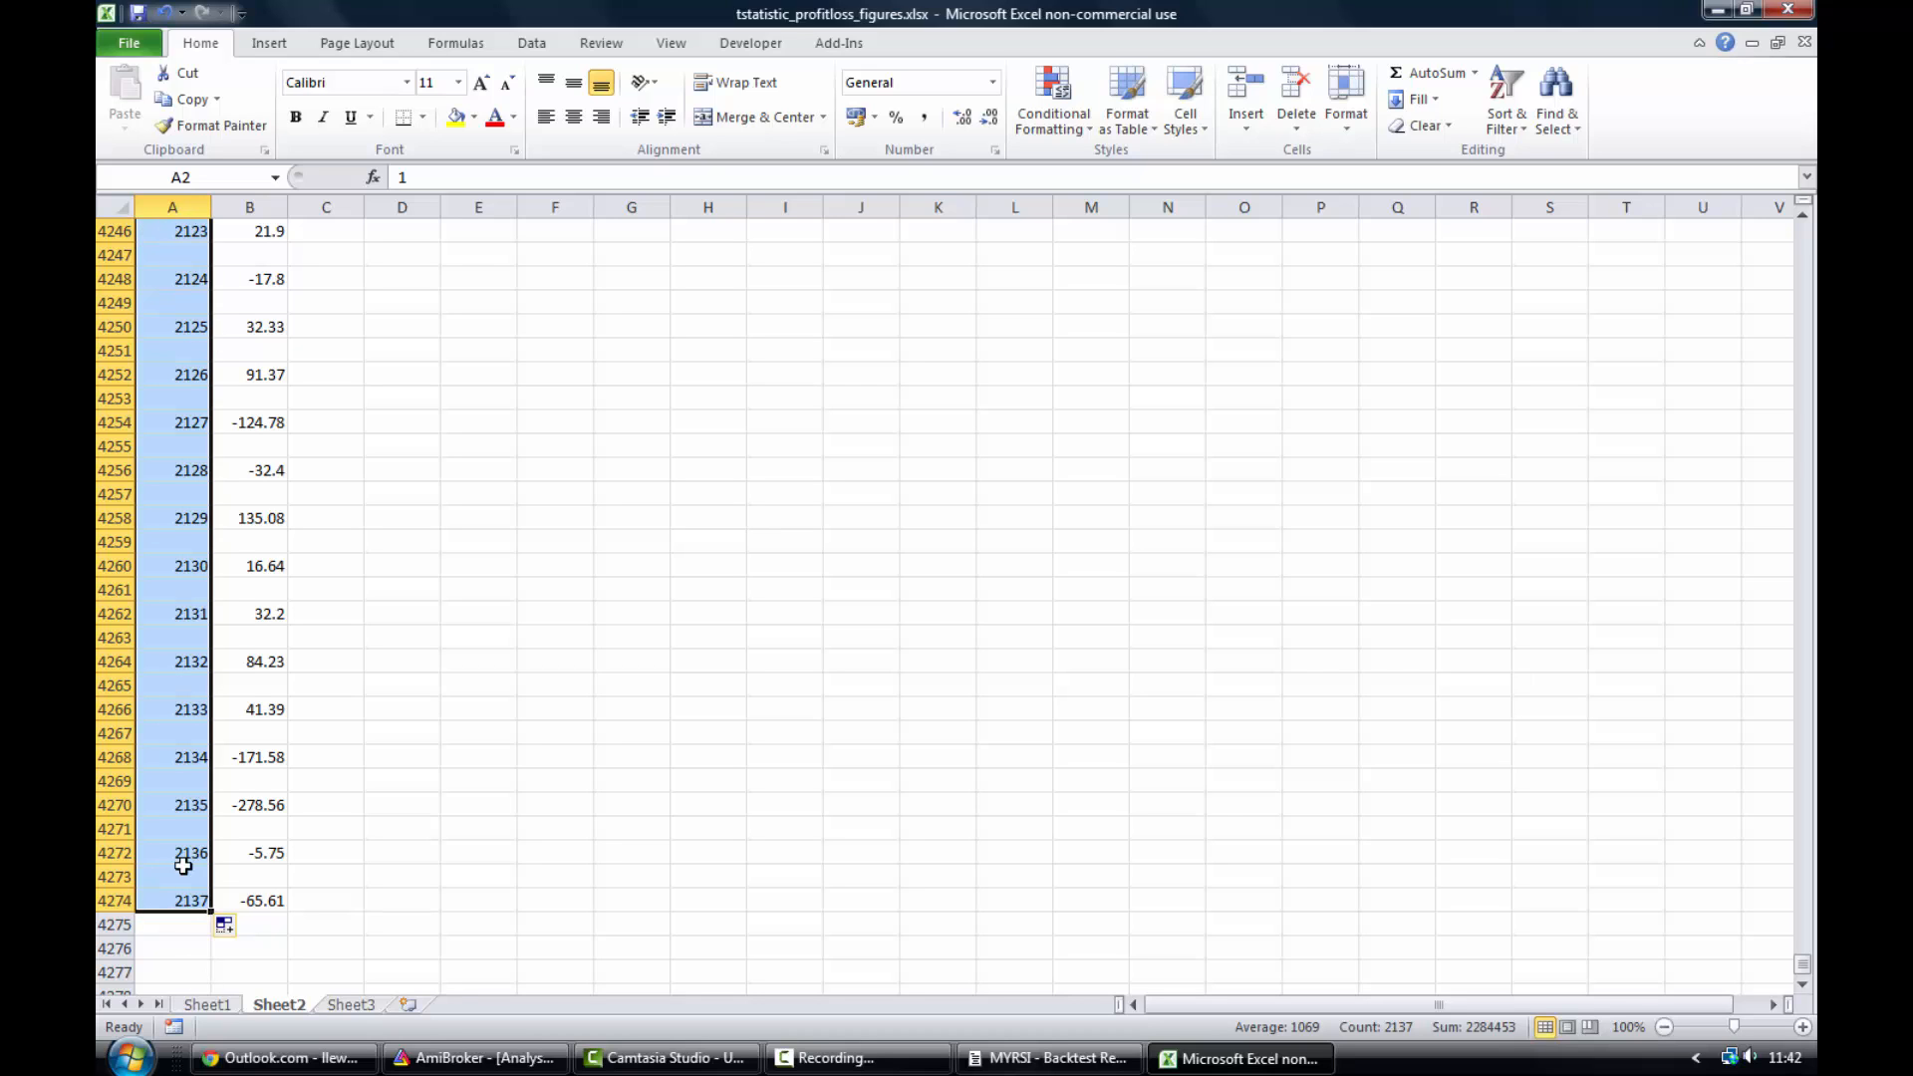
drag(1804, 962, 1805, 229)
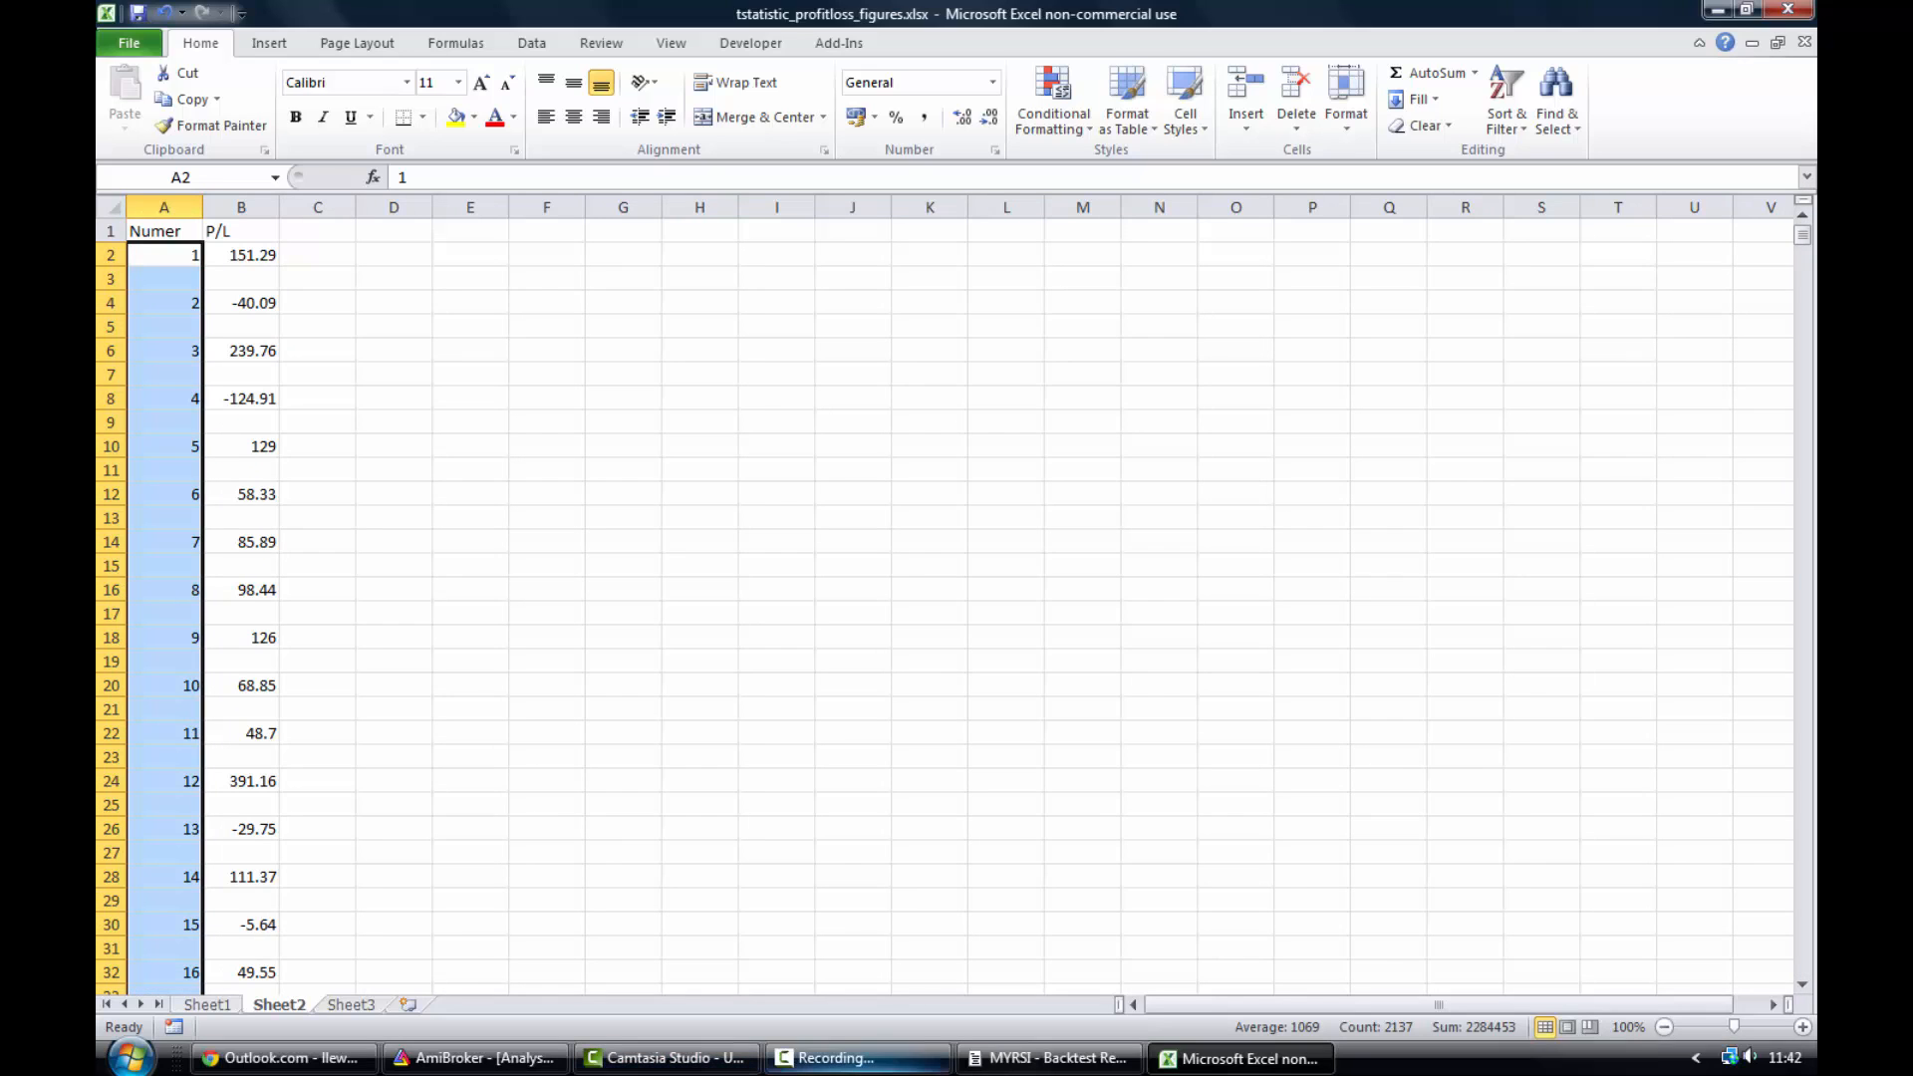
- Compare the Trades page of the backtest report with the numbered P/L list
click(1048, 1059)
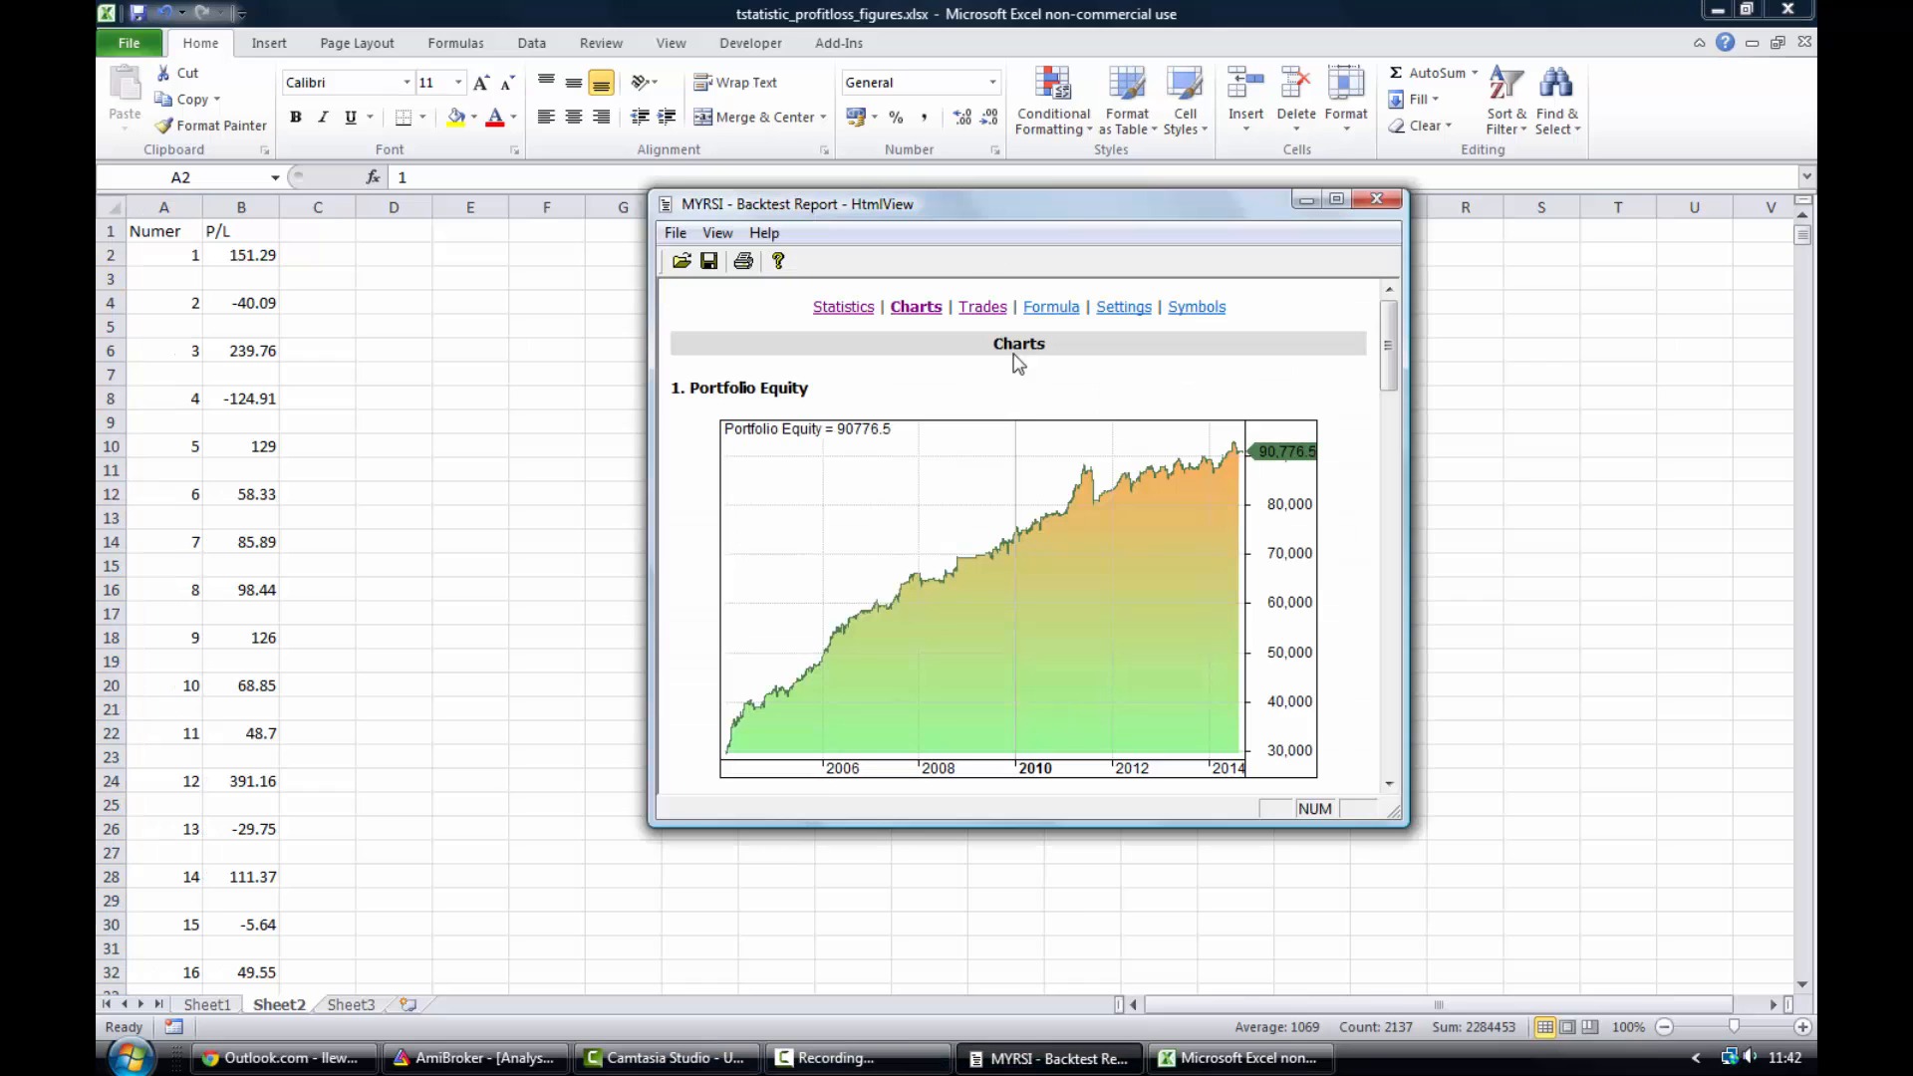
click(982, 307)
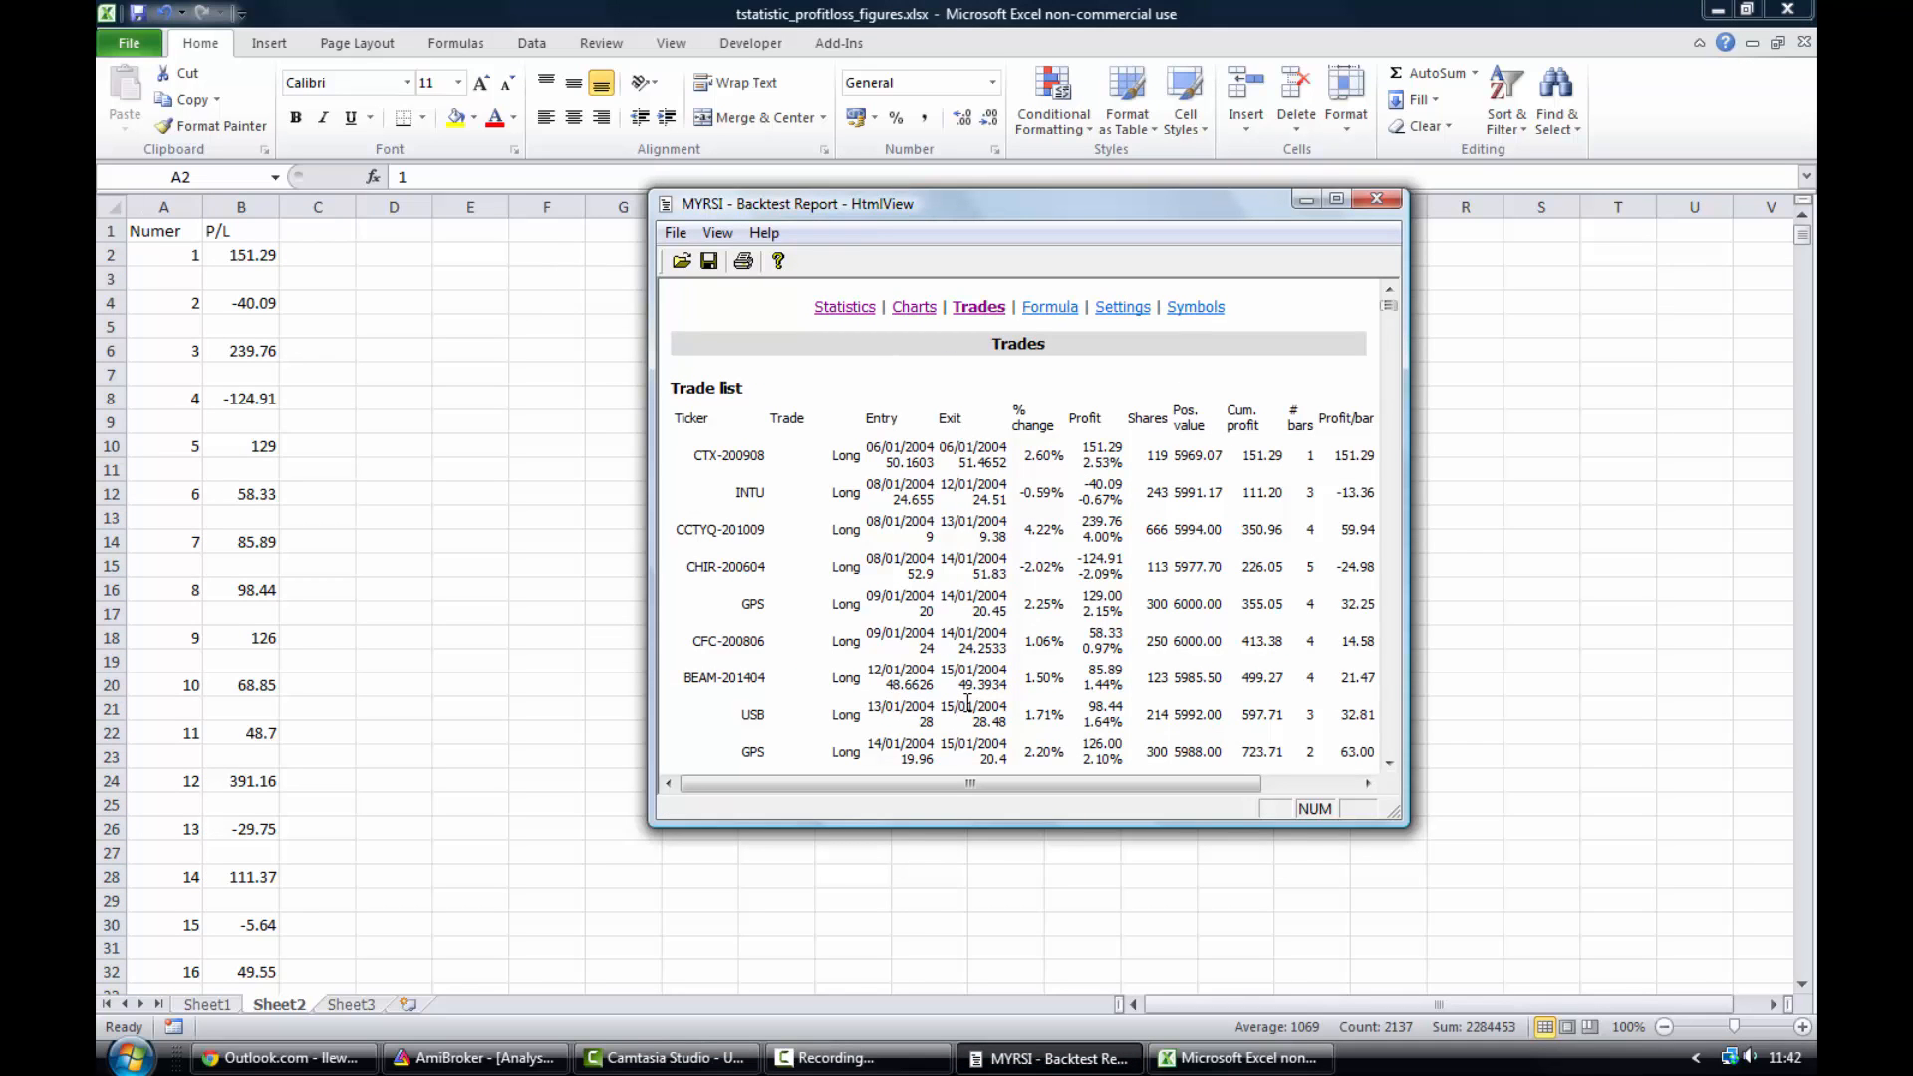
click(1243, 1064)
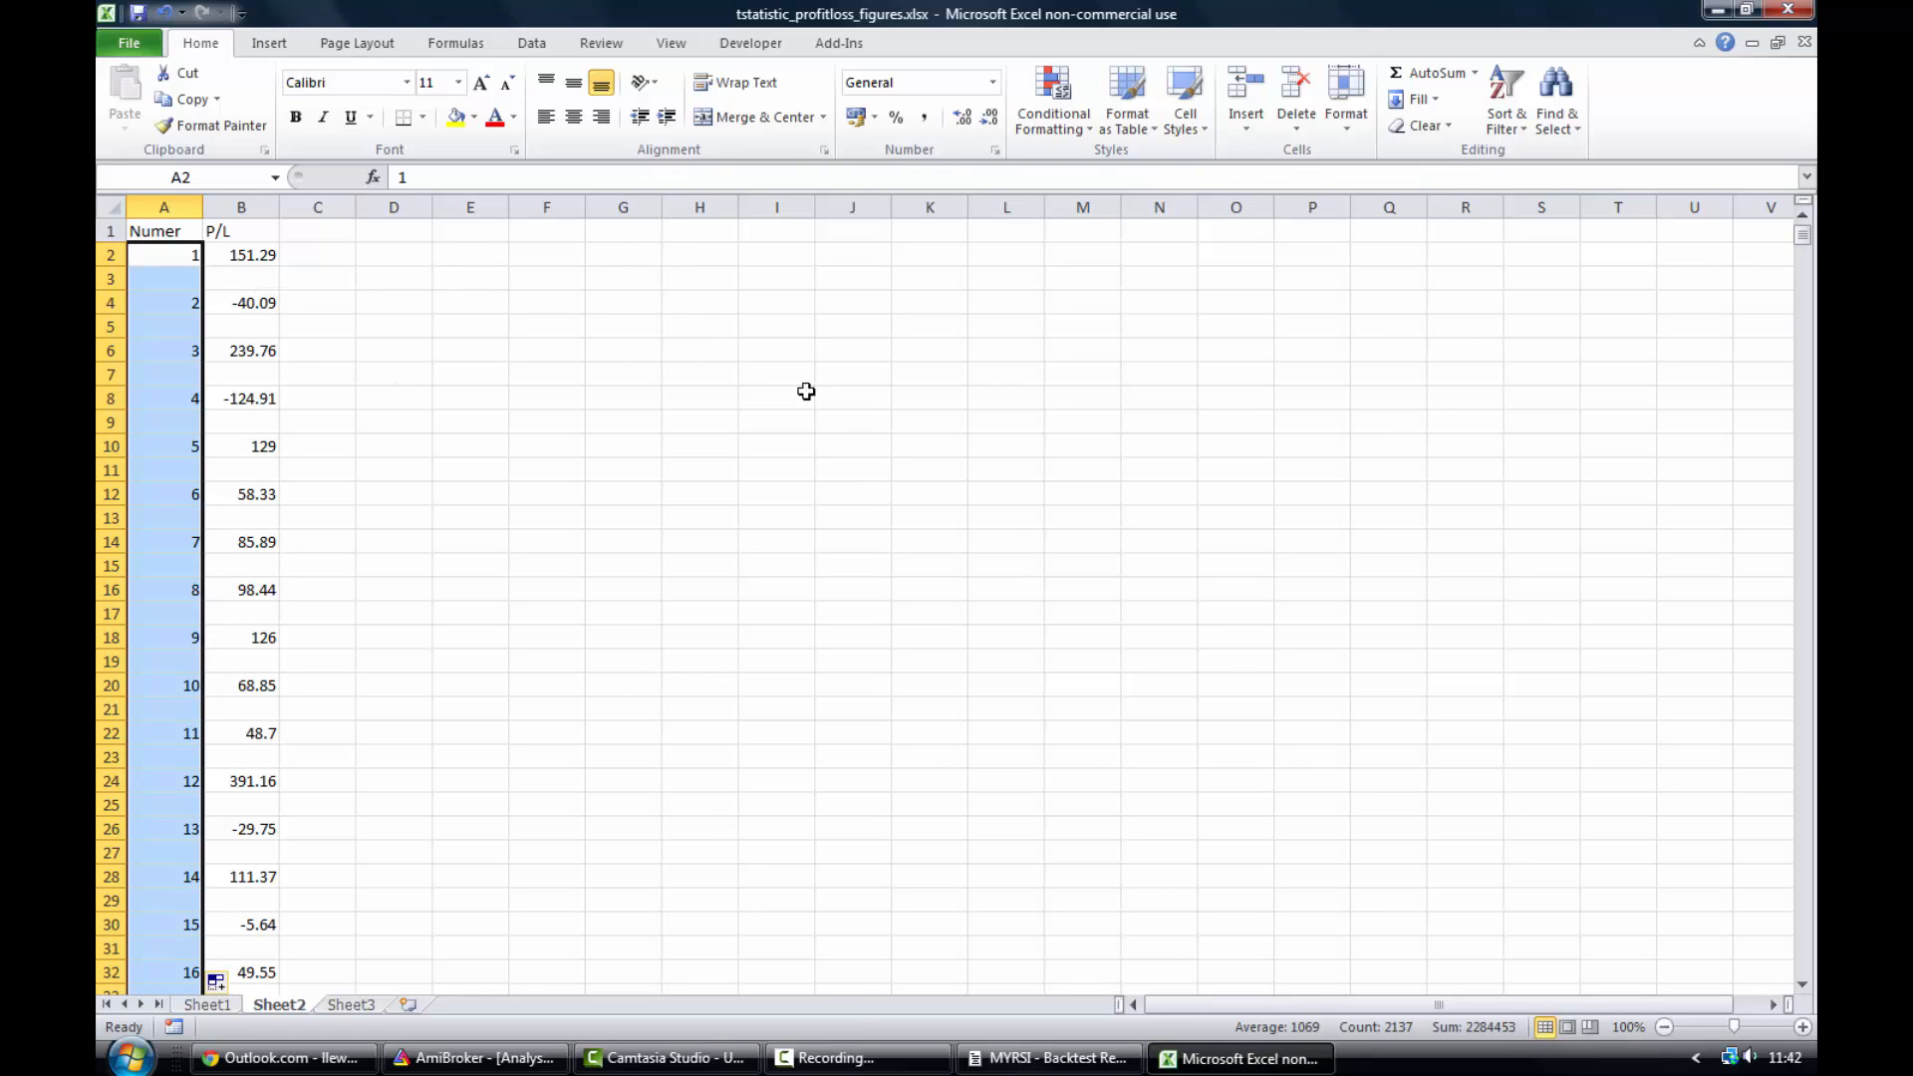
click(319, 235)
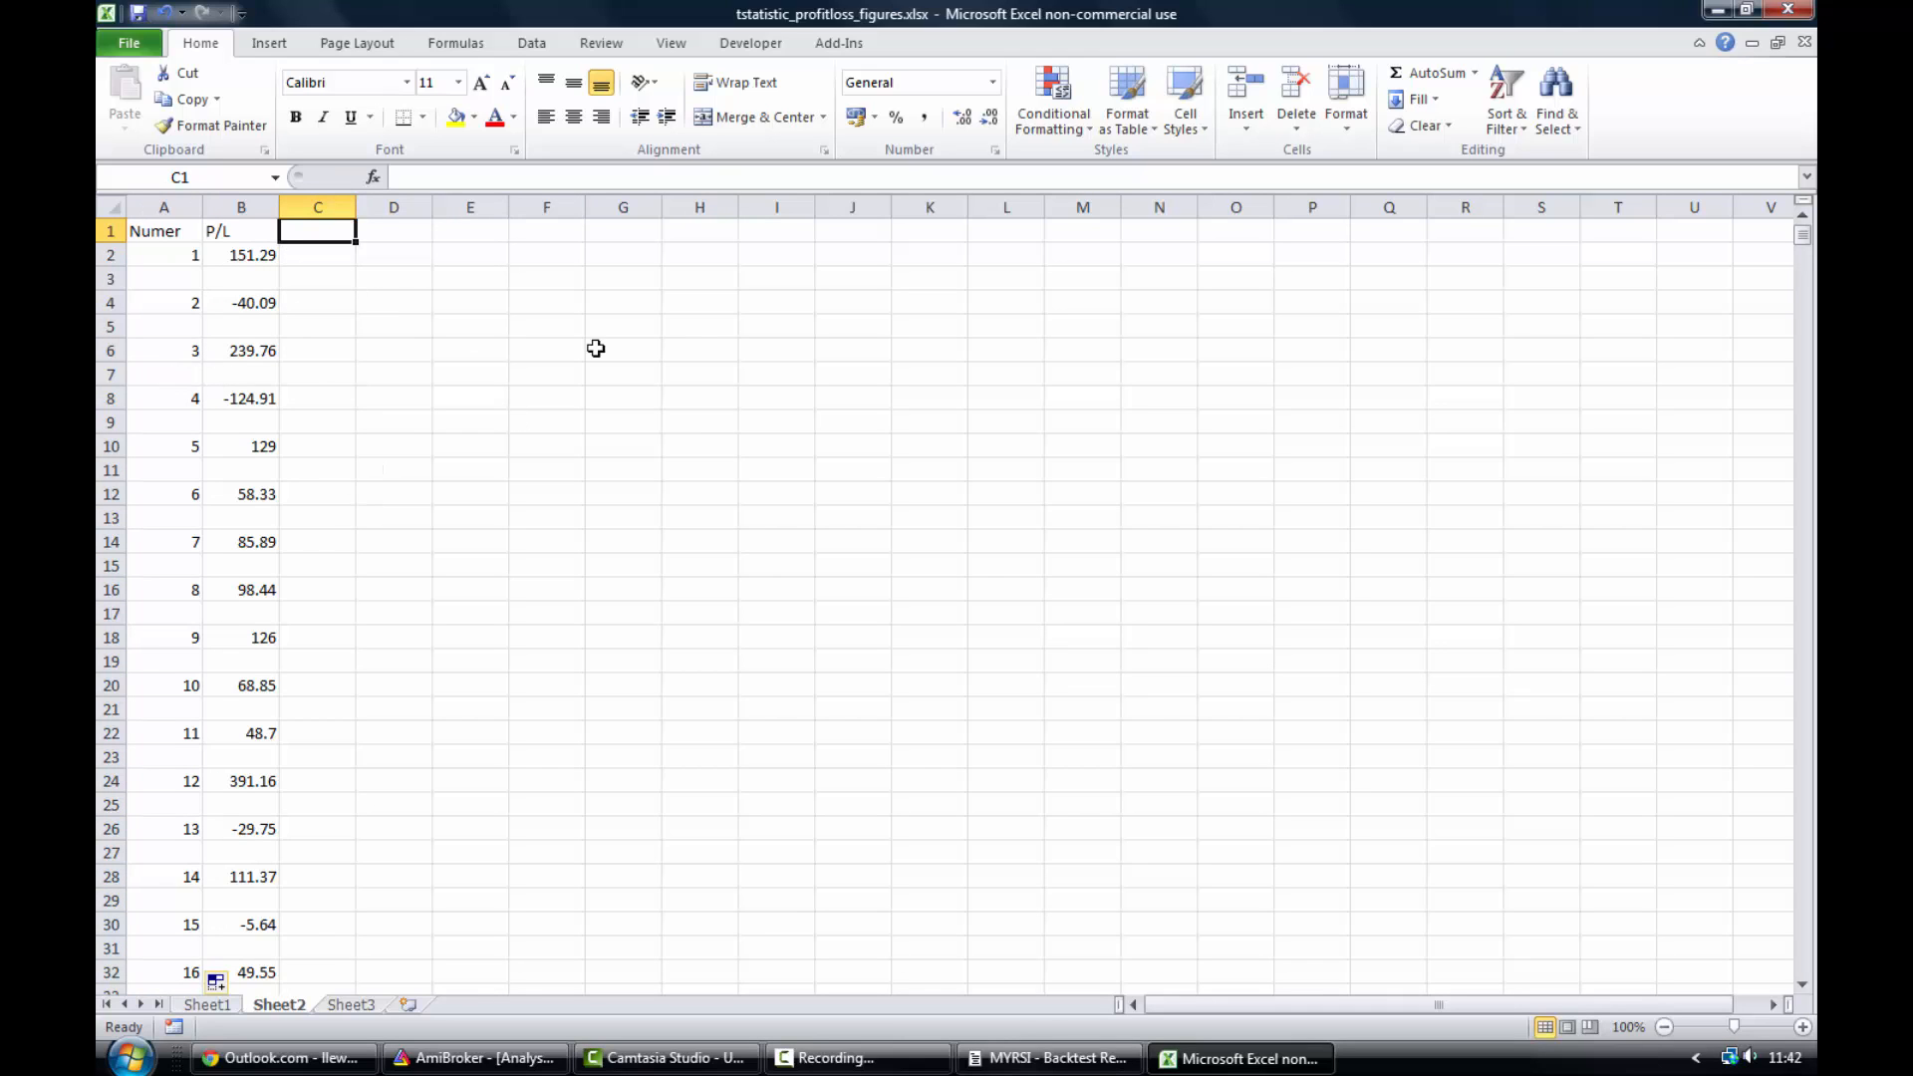
- Apply a filter to column A that shows only the blank rows between trades
click(520, 309)
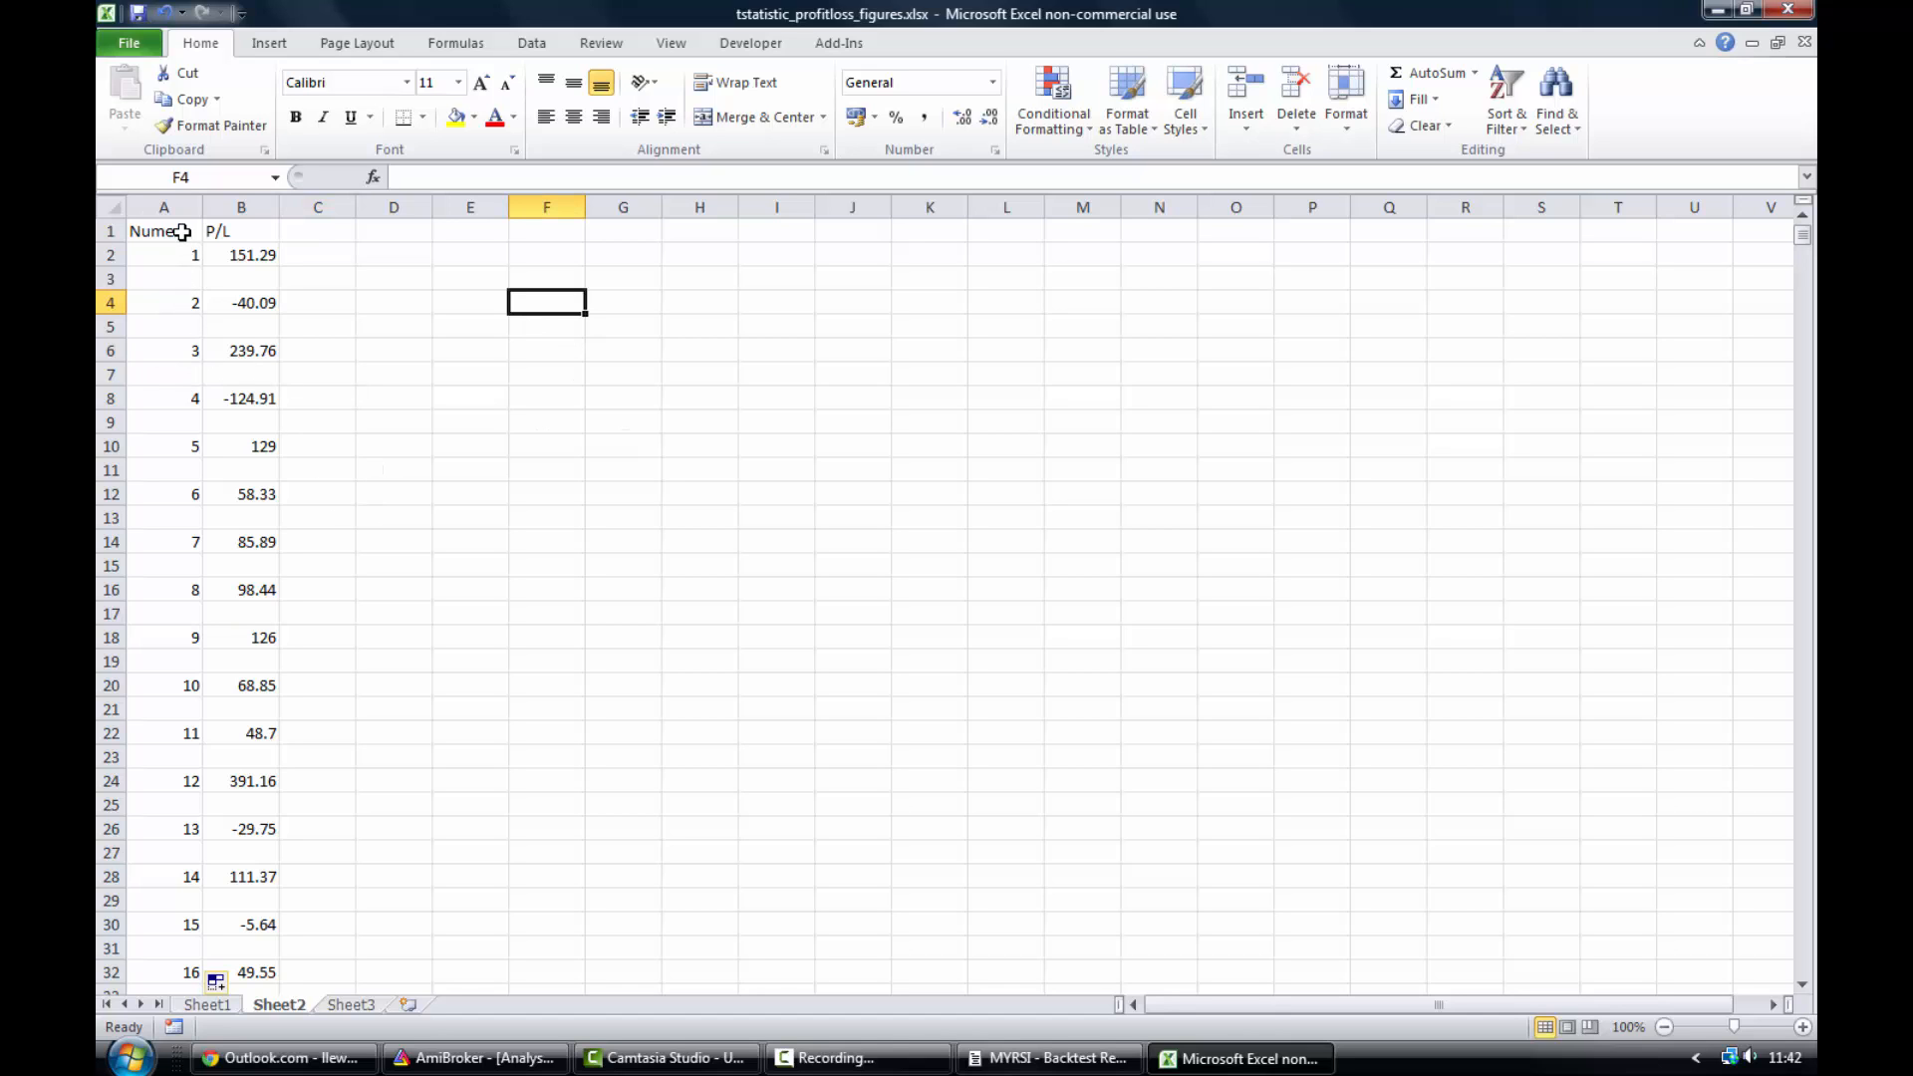
drag(180, 229, 194, 1071)
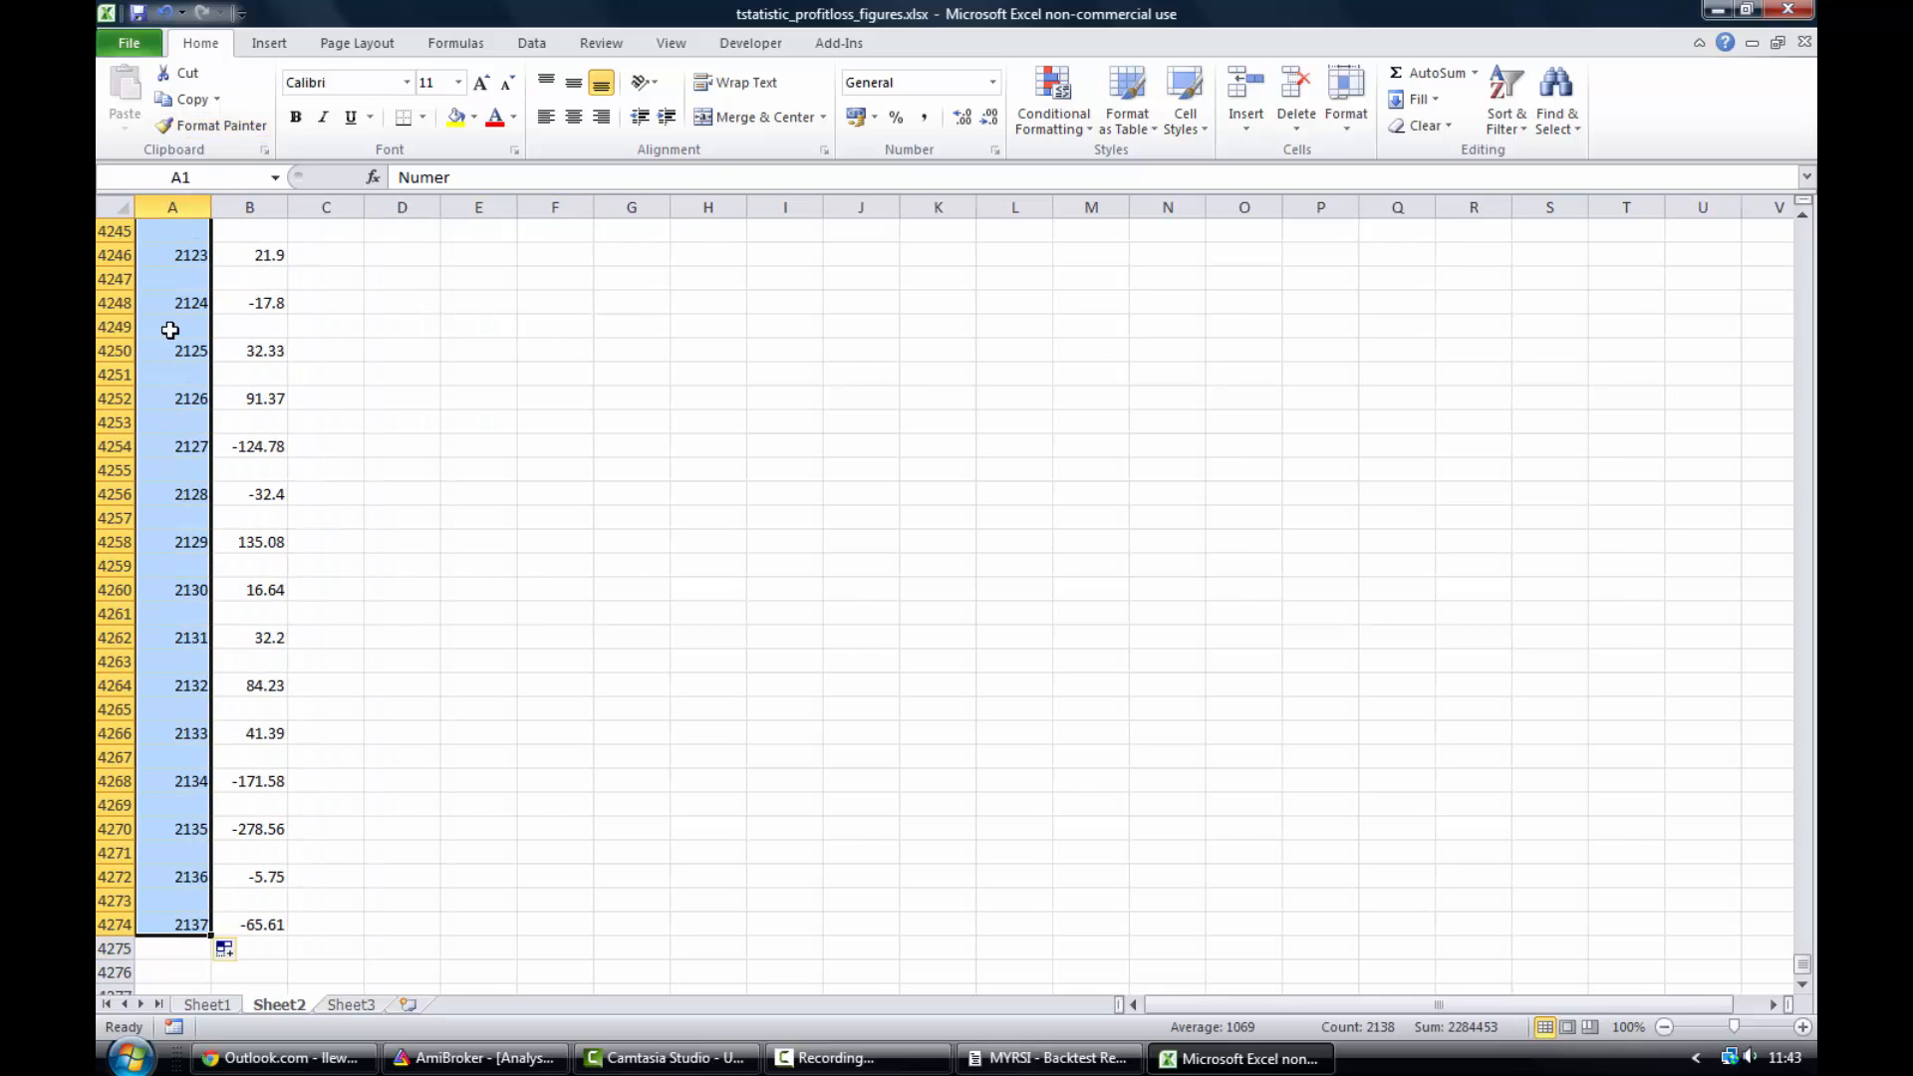
click(534, 47)
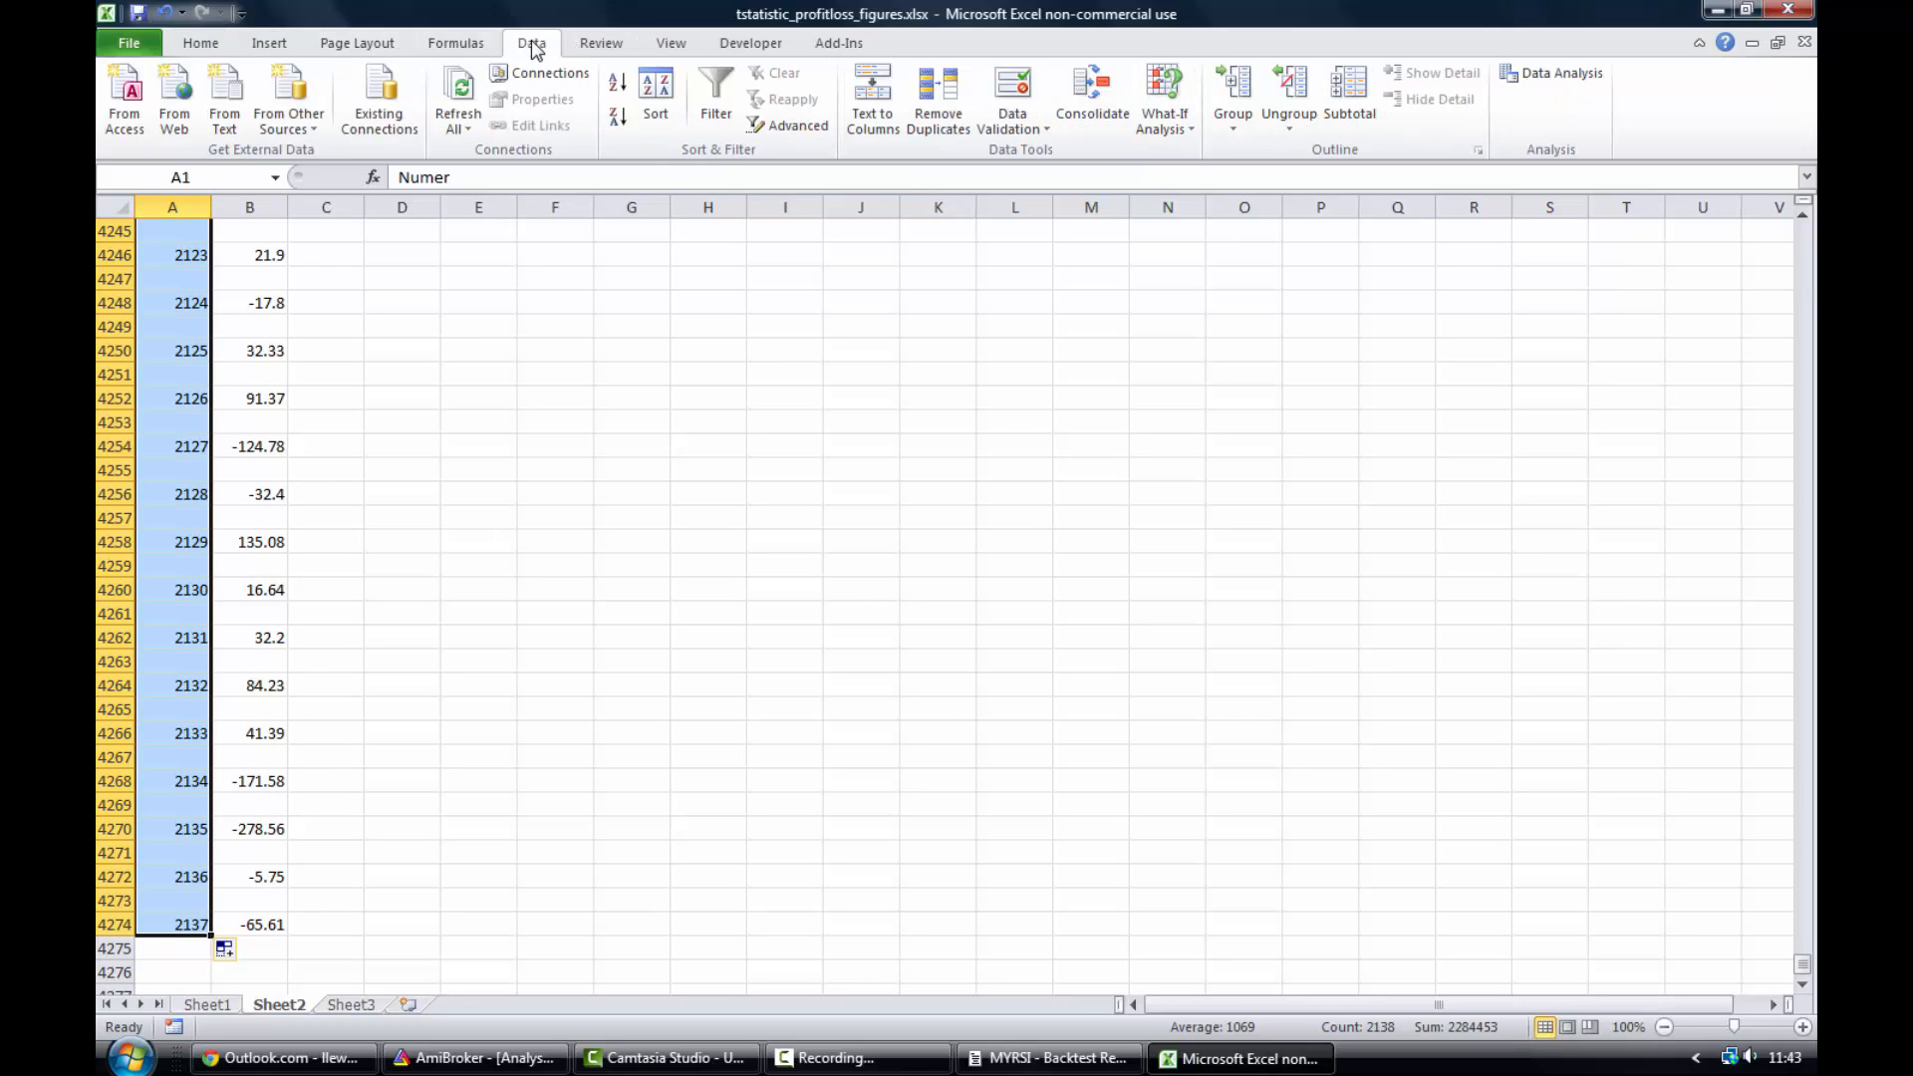
click(720, 106)
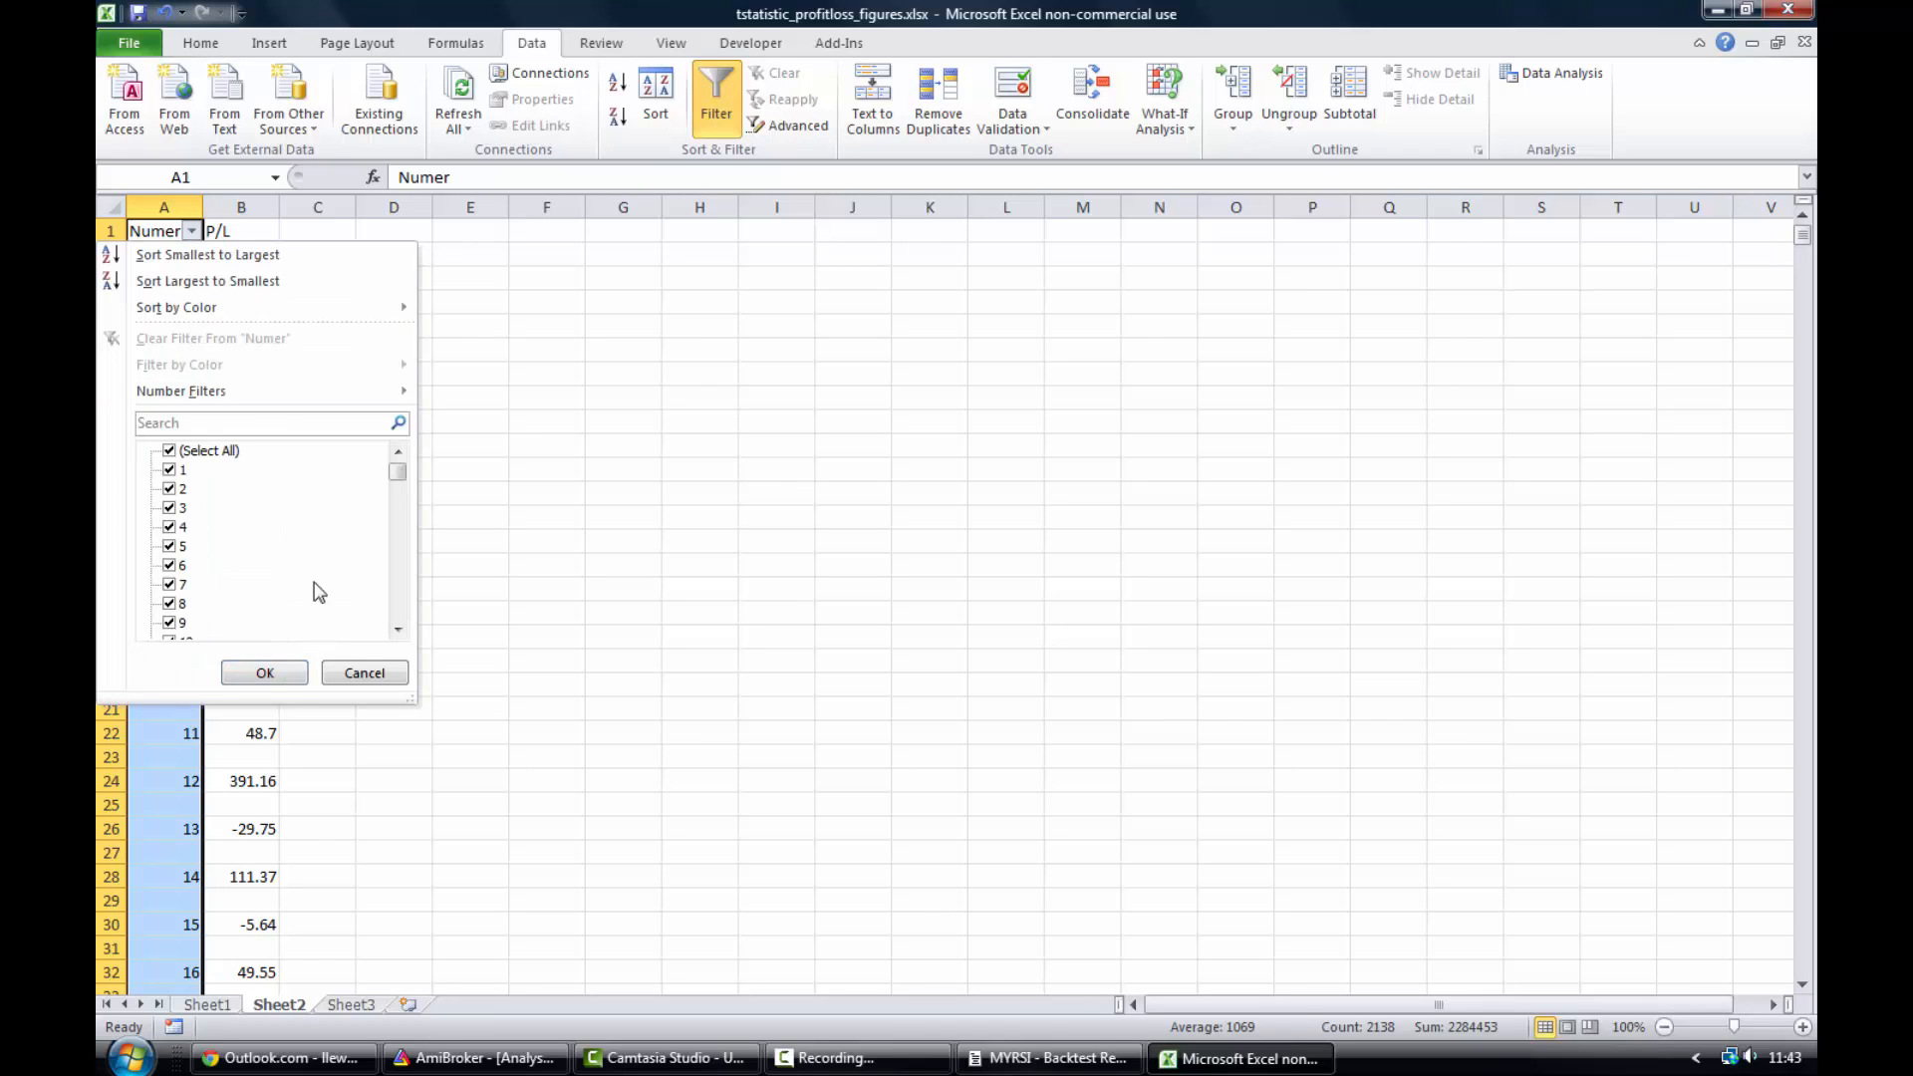
click(169, 453)
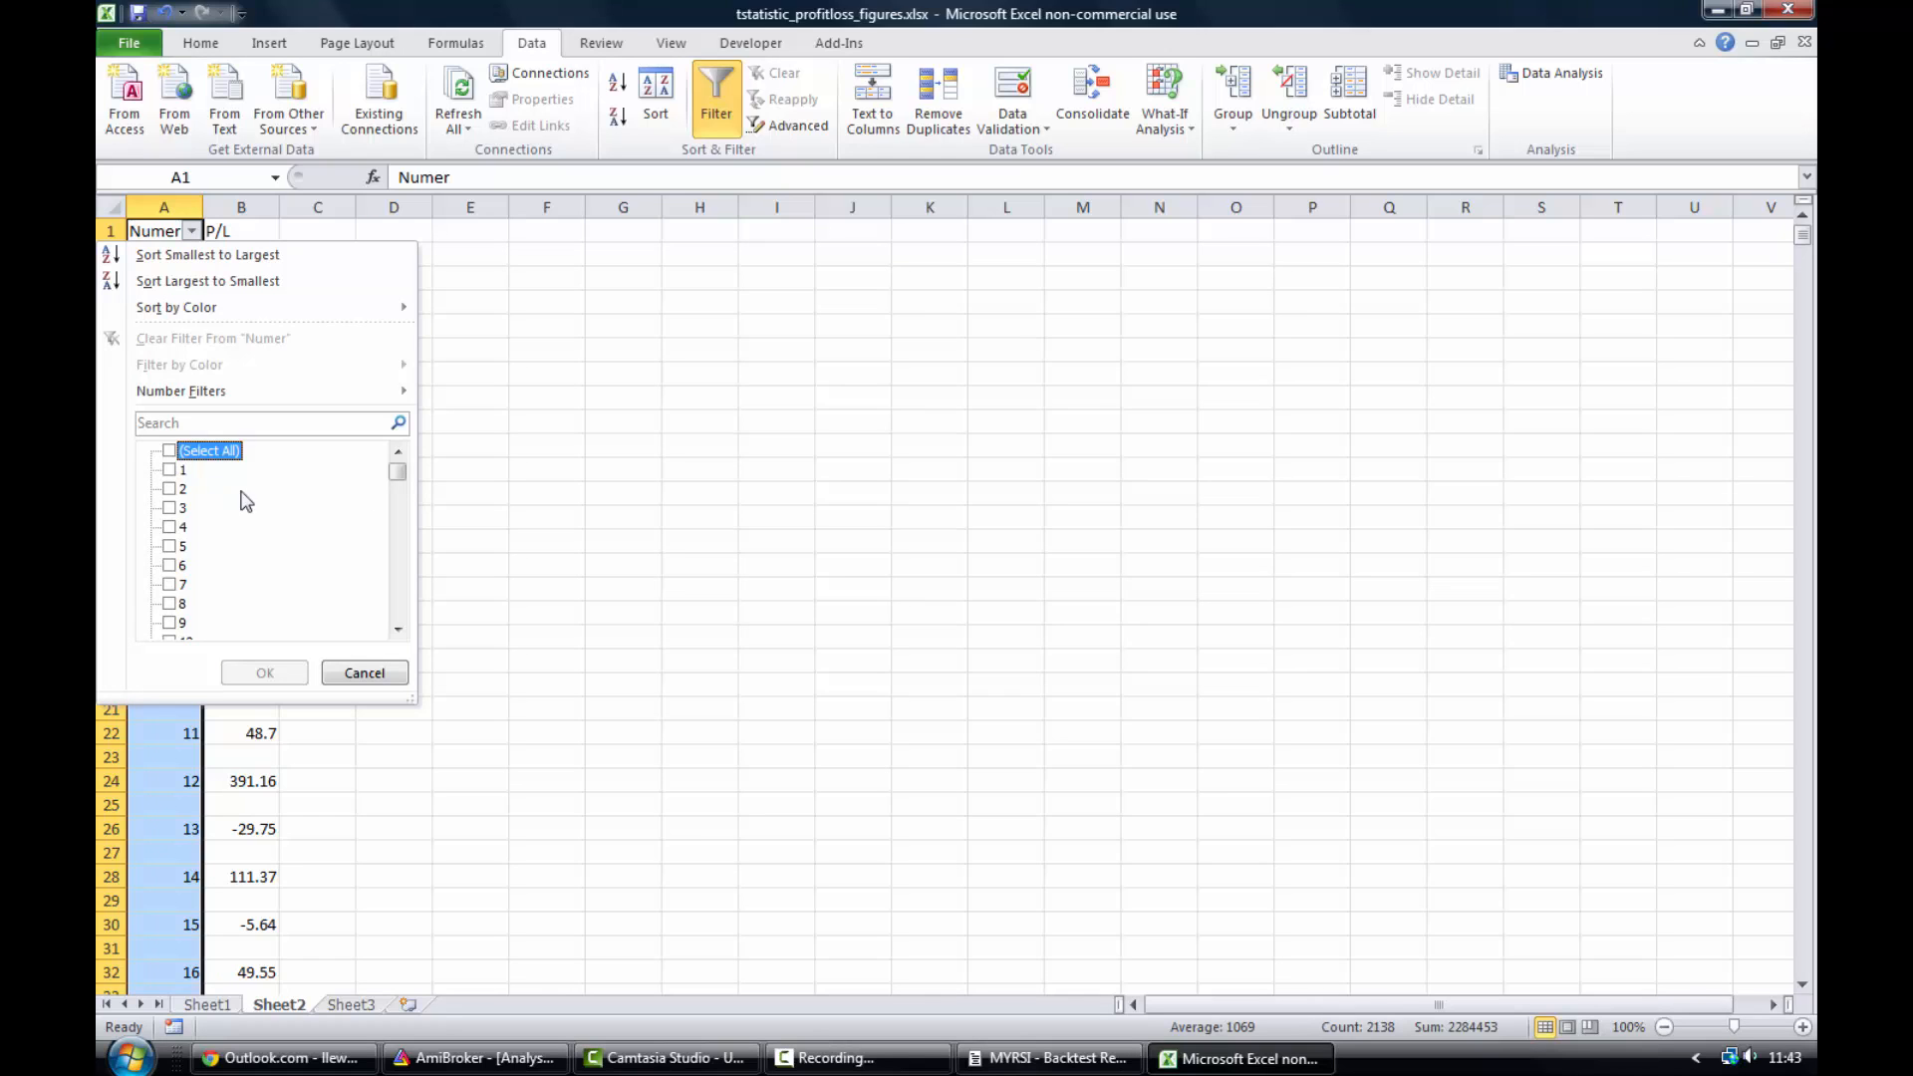
drag(398, 476, 397, 610)
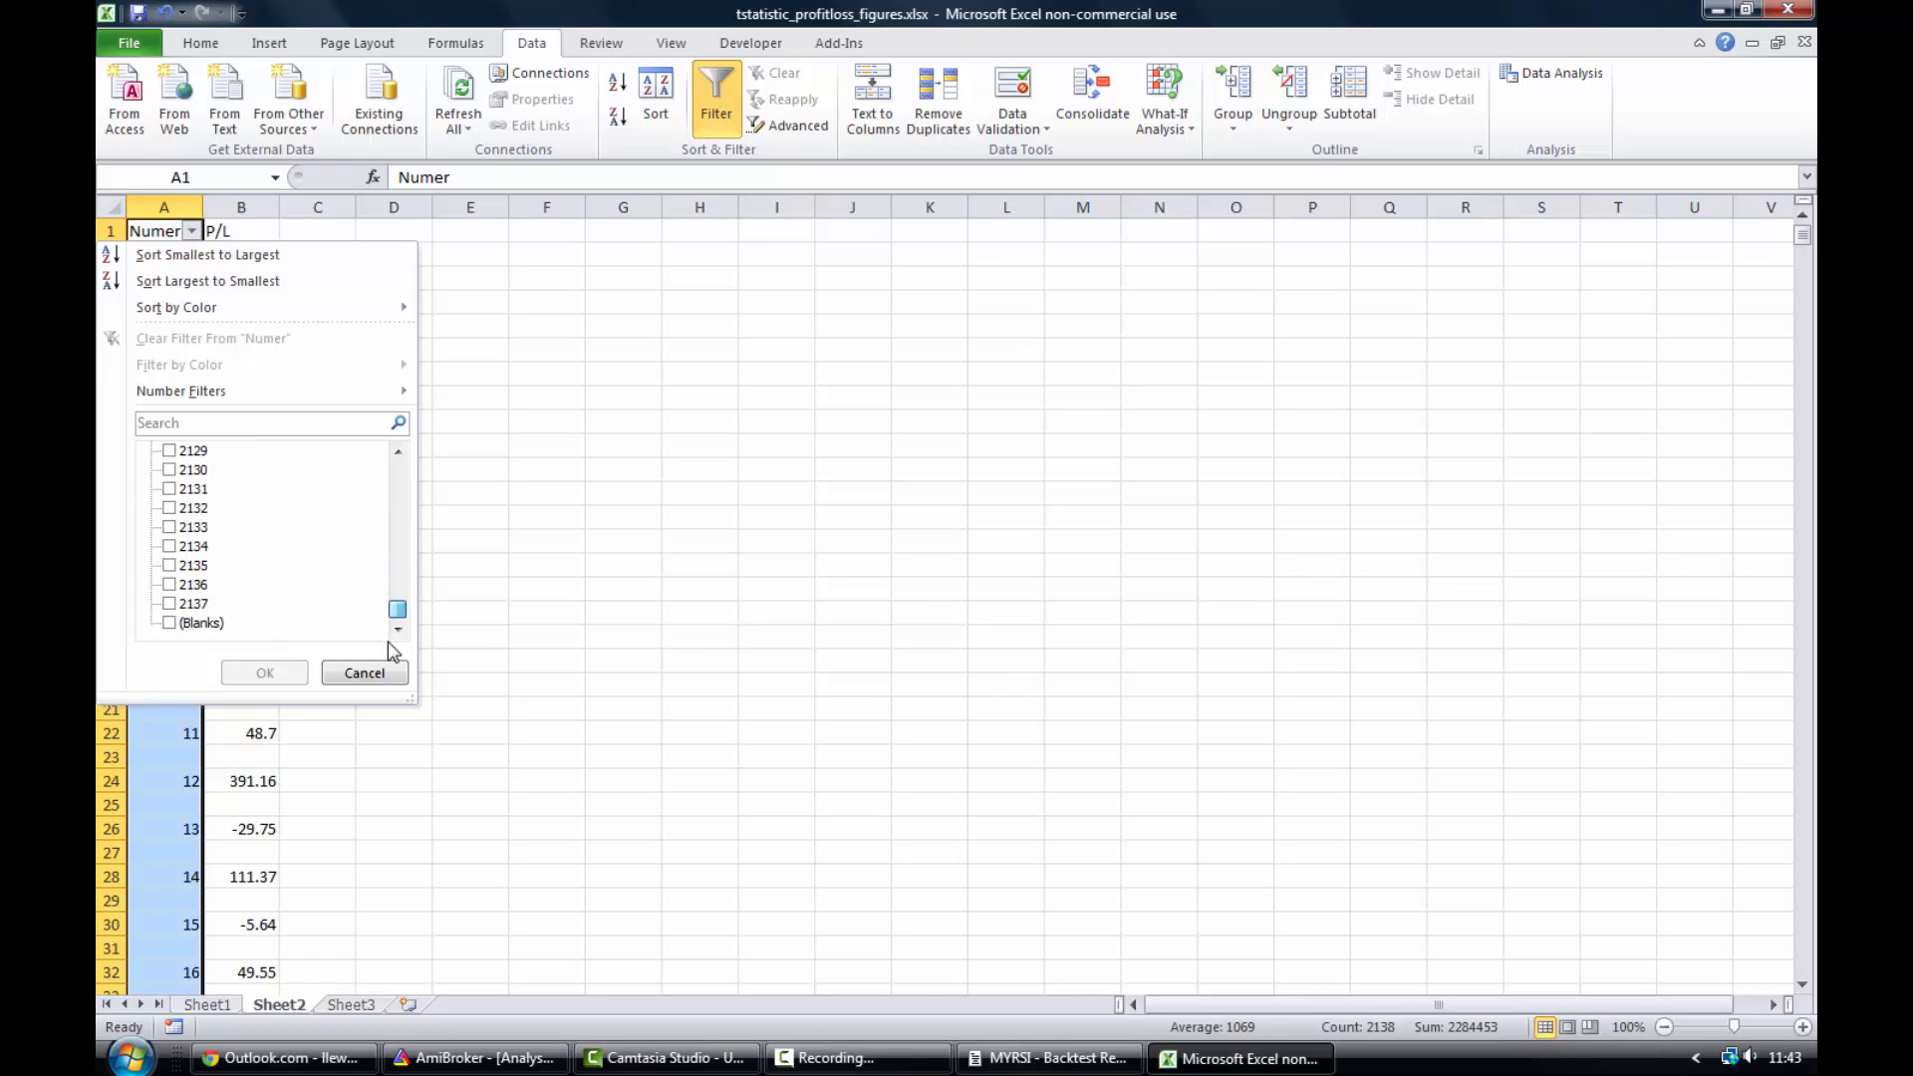
click(188, 624)
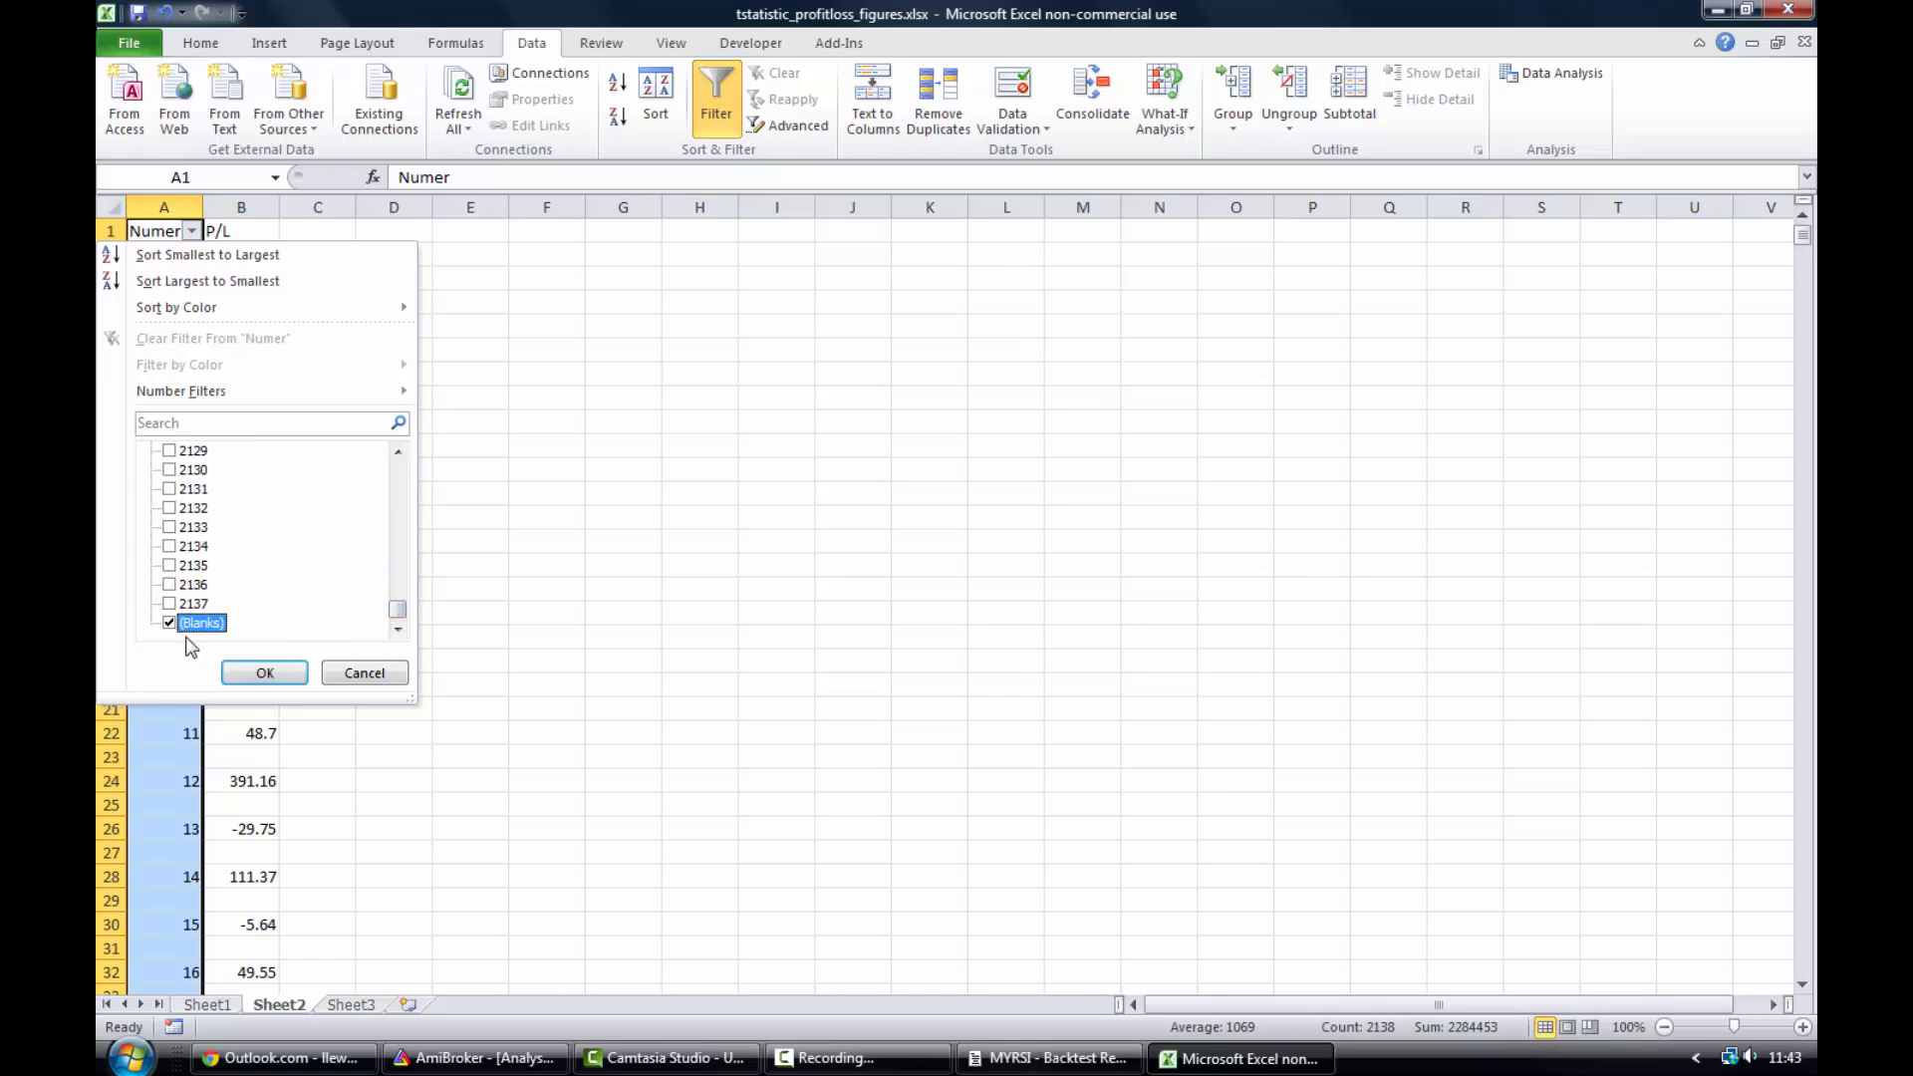
click(265, 674)
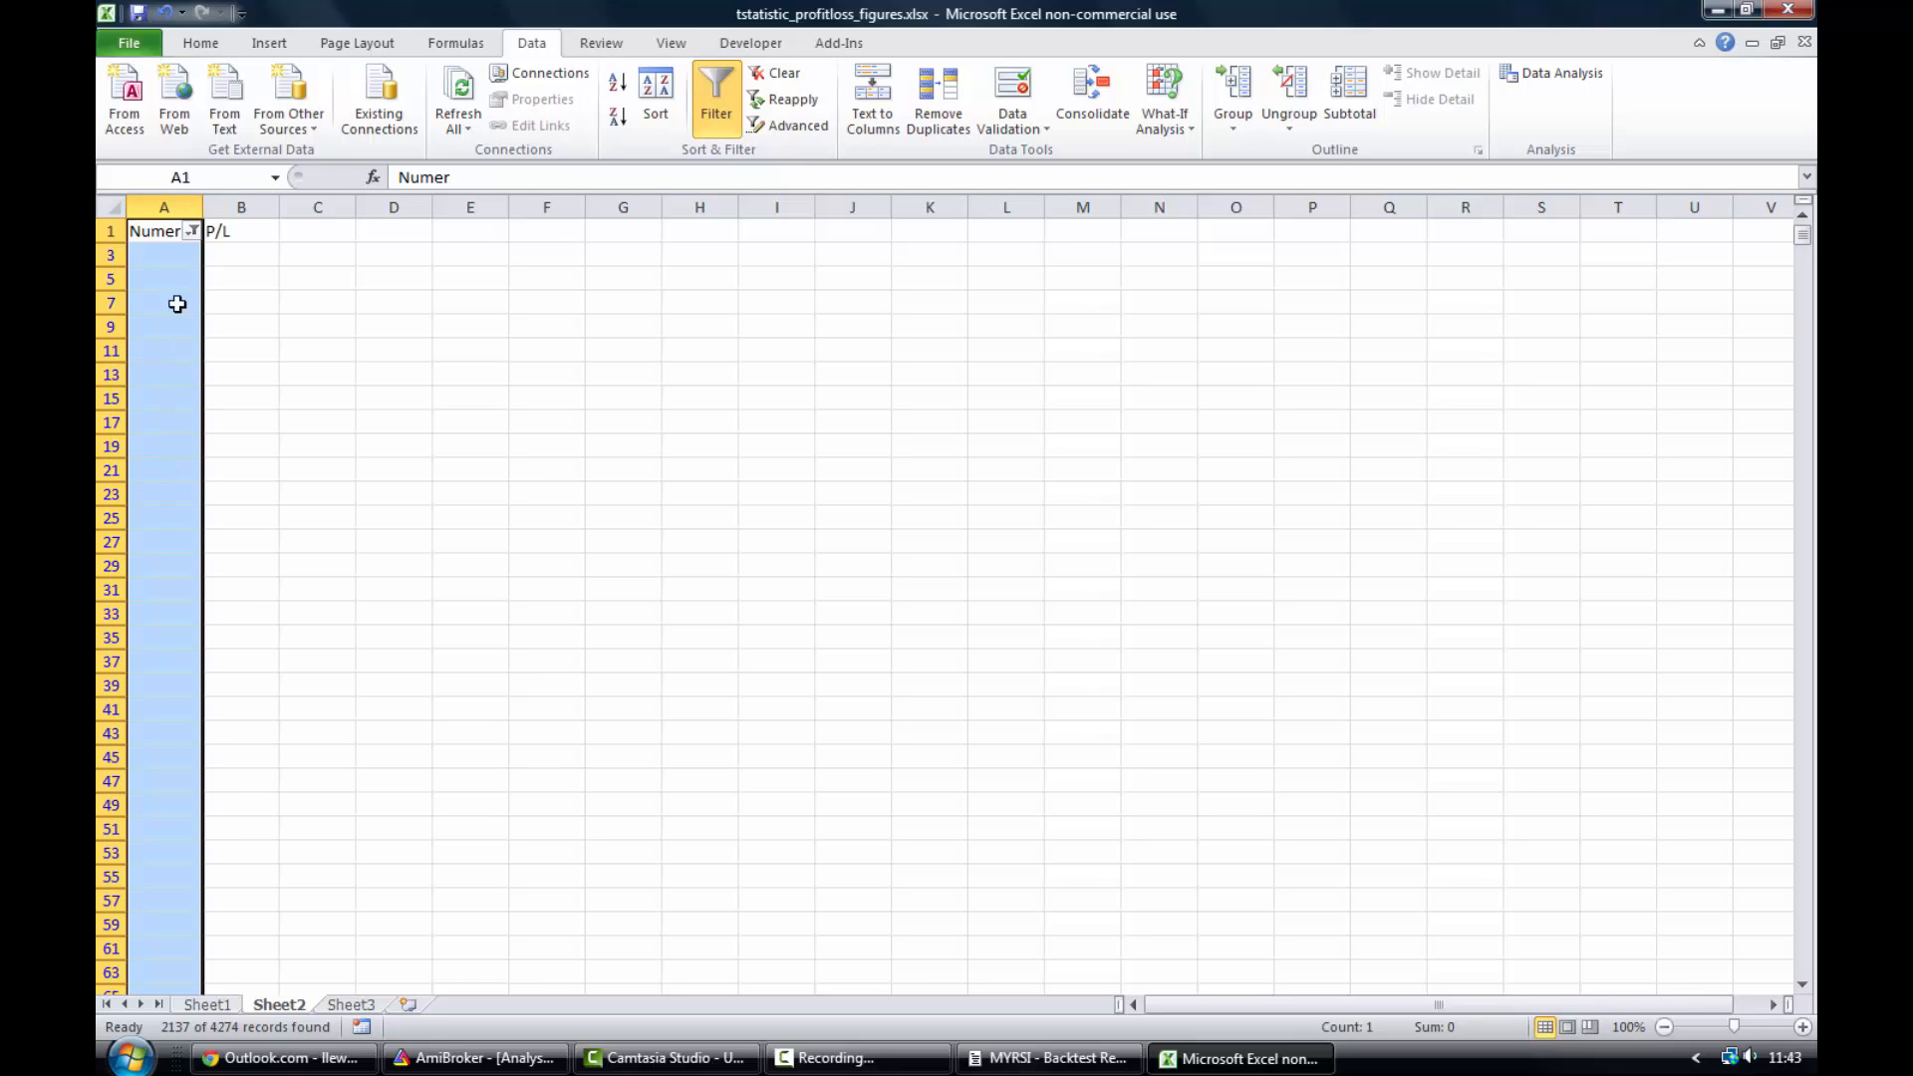
- Delete the filtered blank rows so the trade numbers and P/L values sit in consecutive rows
right_click(172, 506)
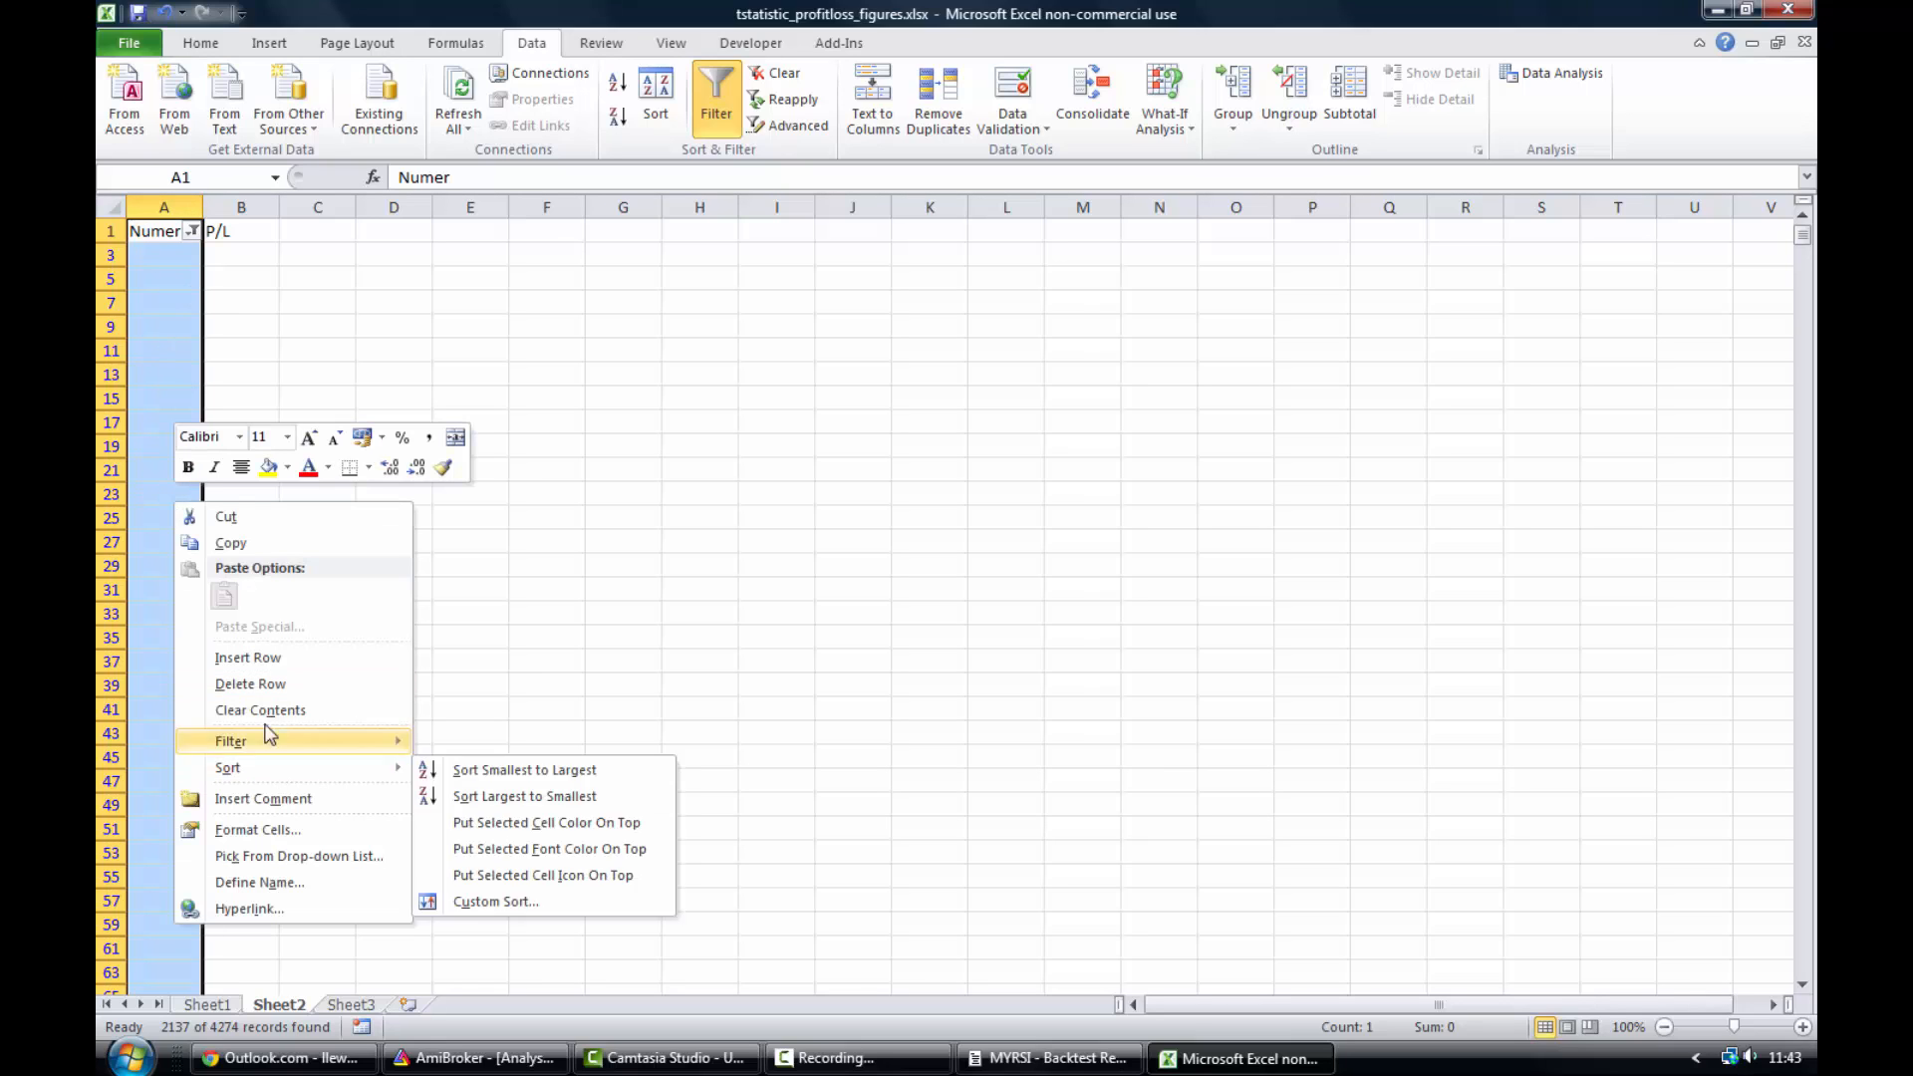
click(255, 684)
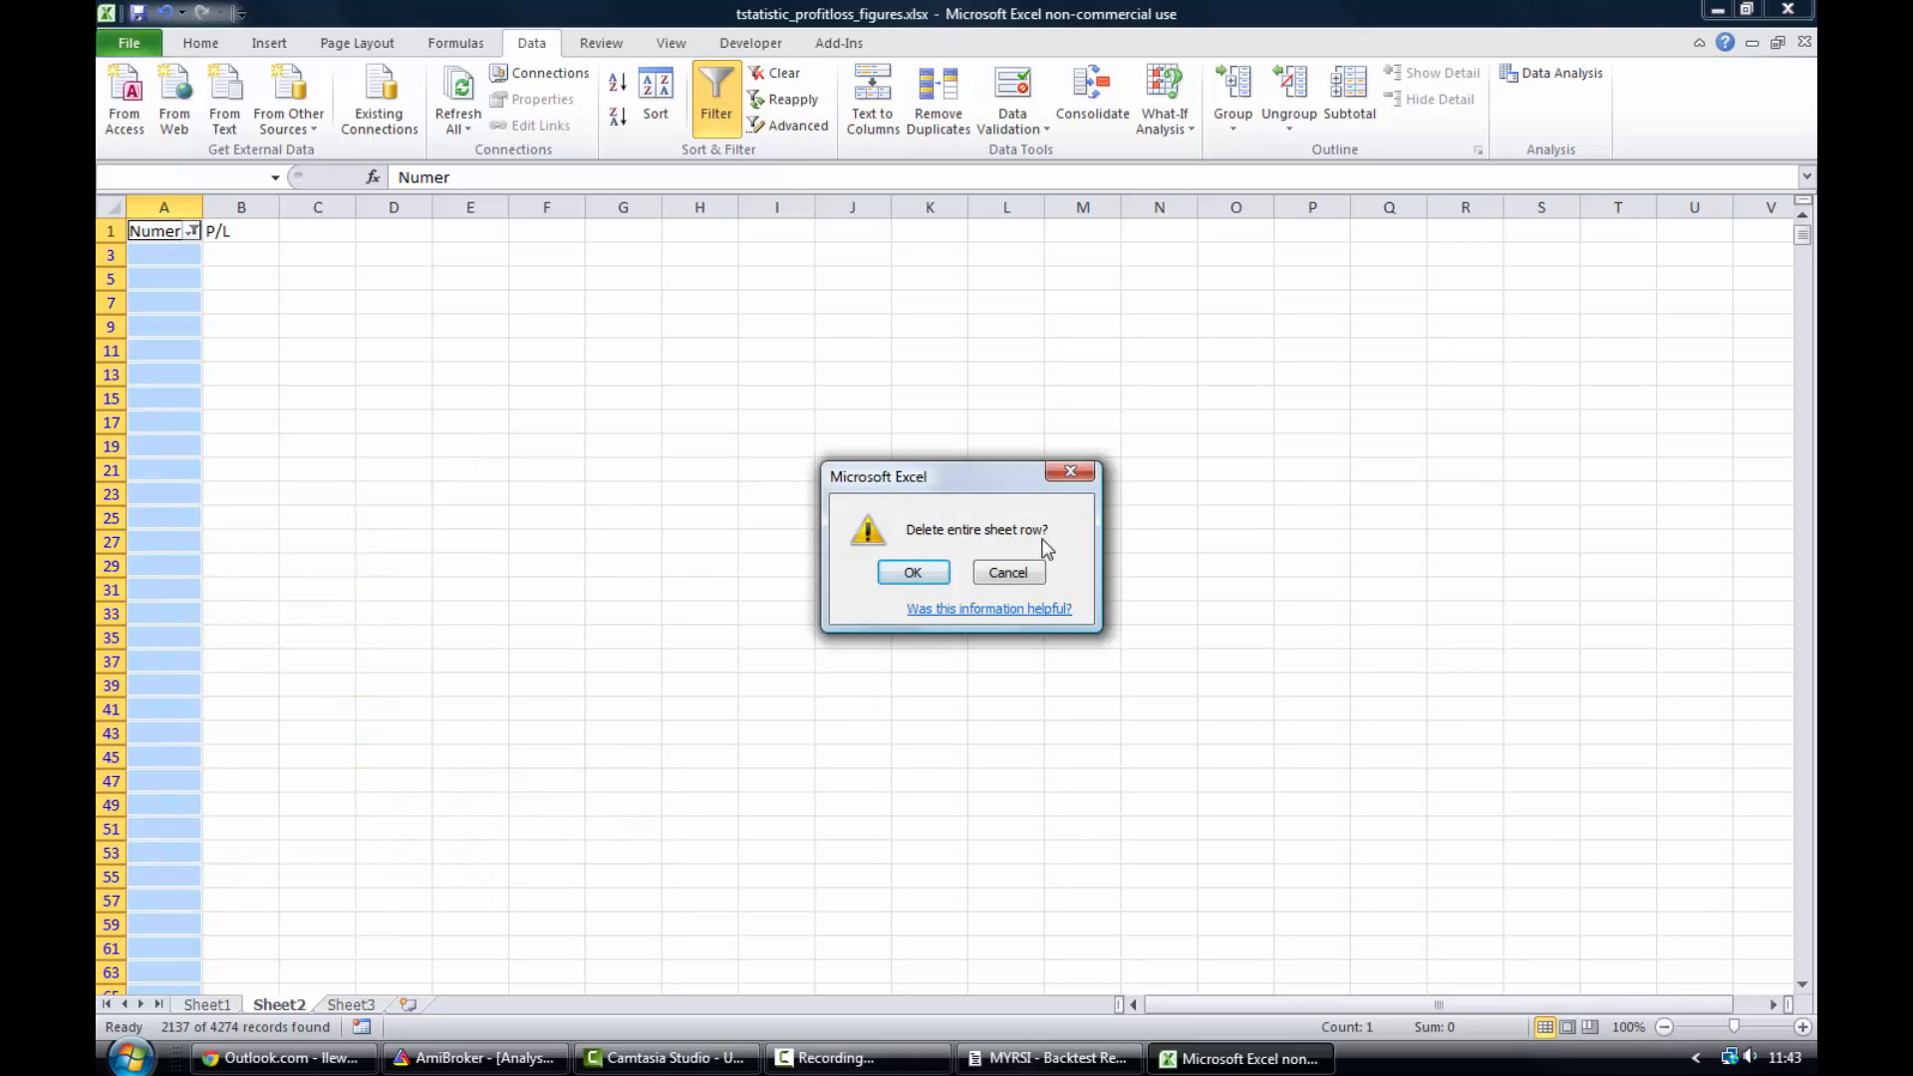
click(909, 572)
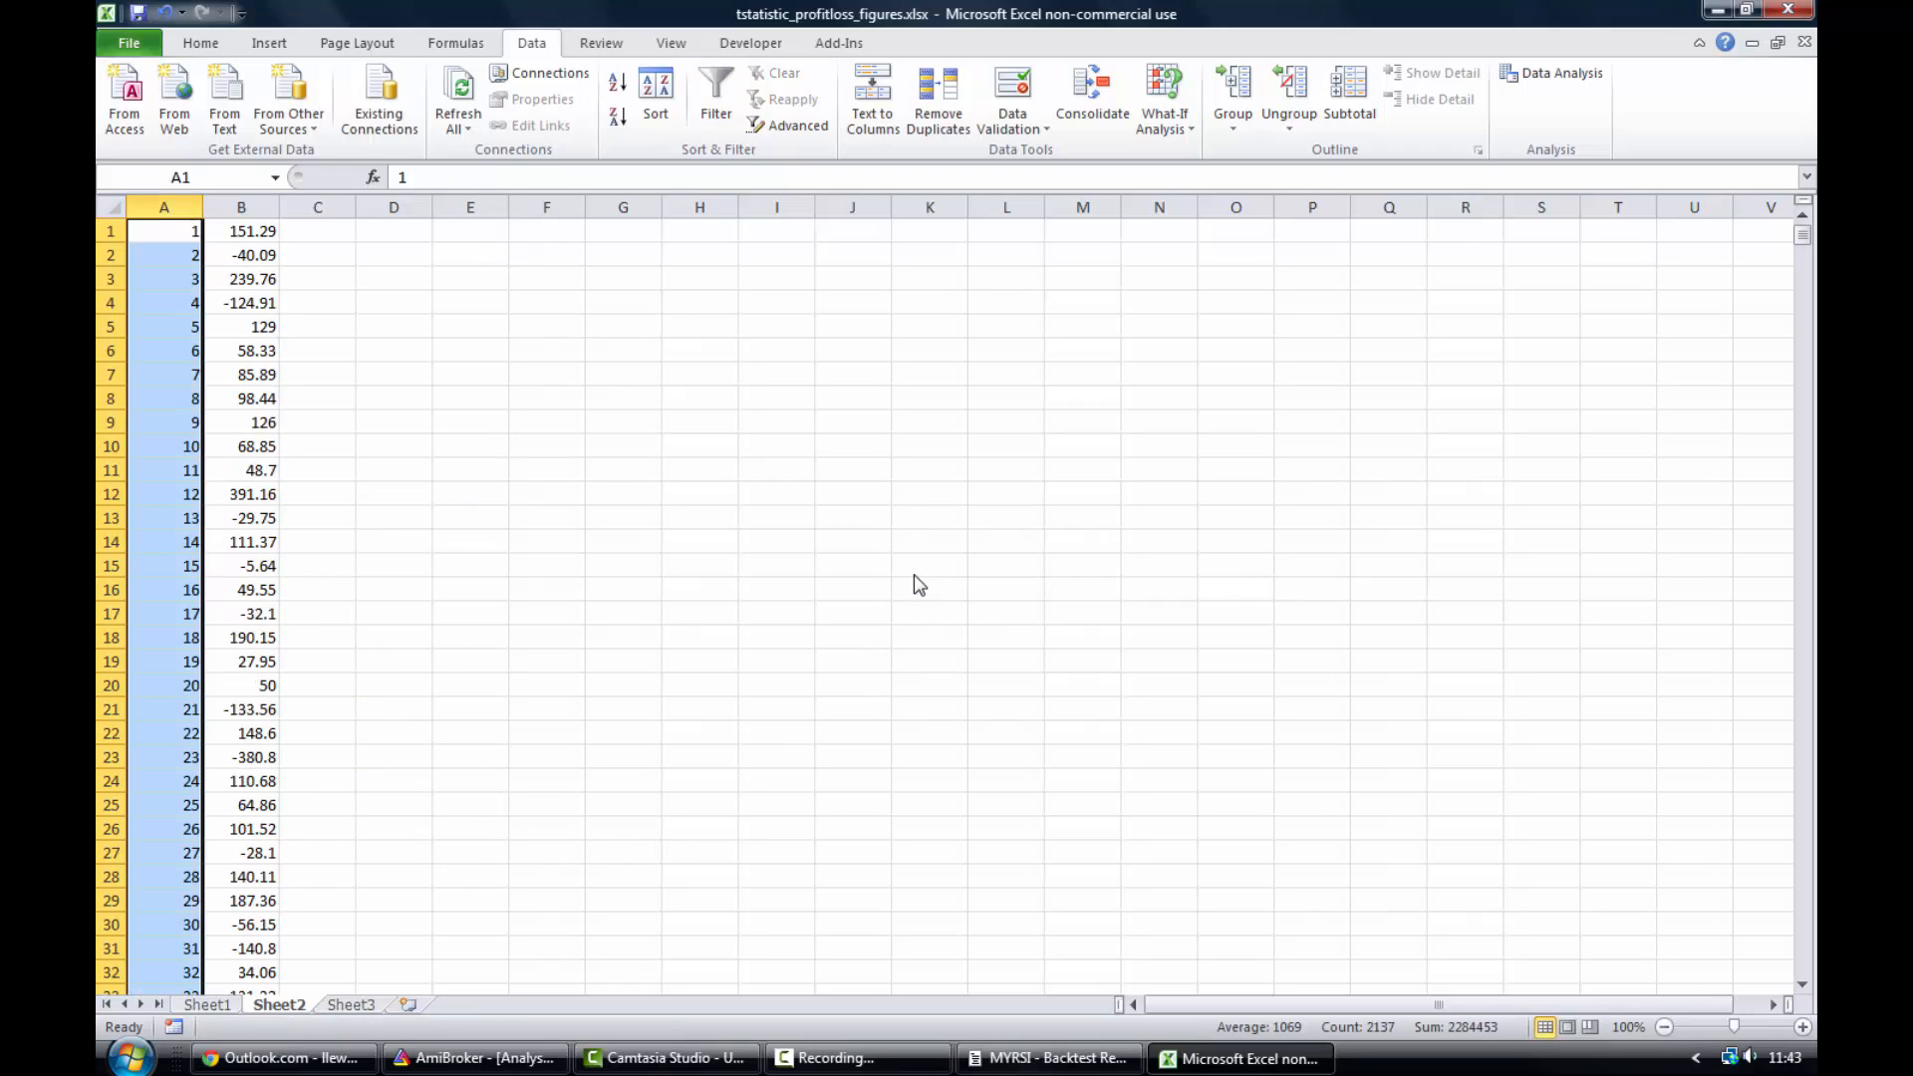
click(520, 426)
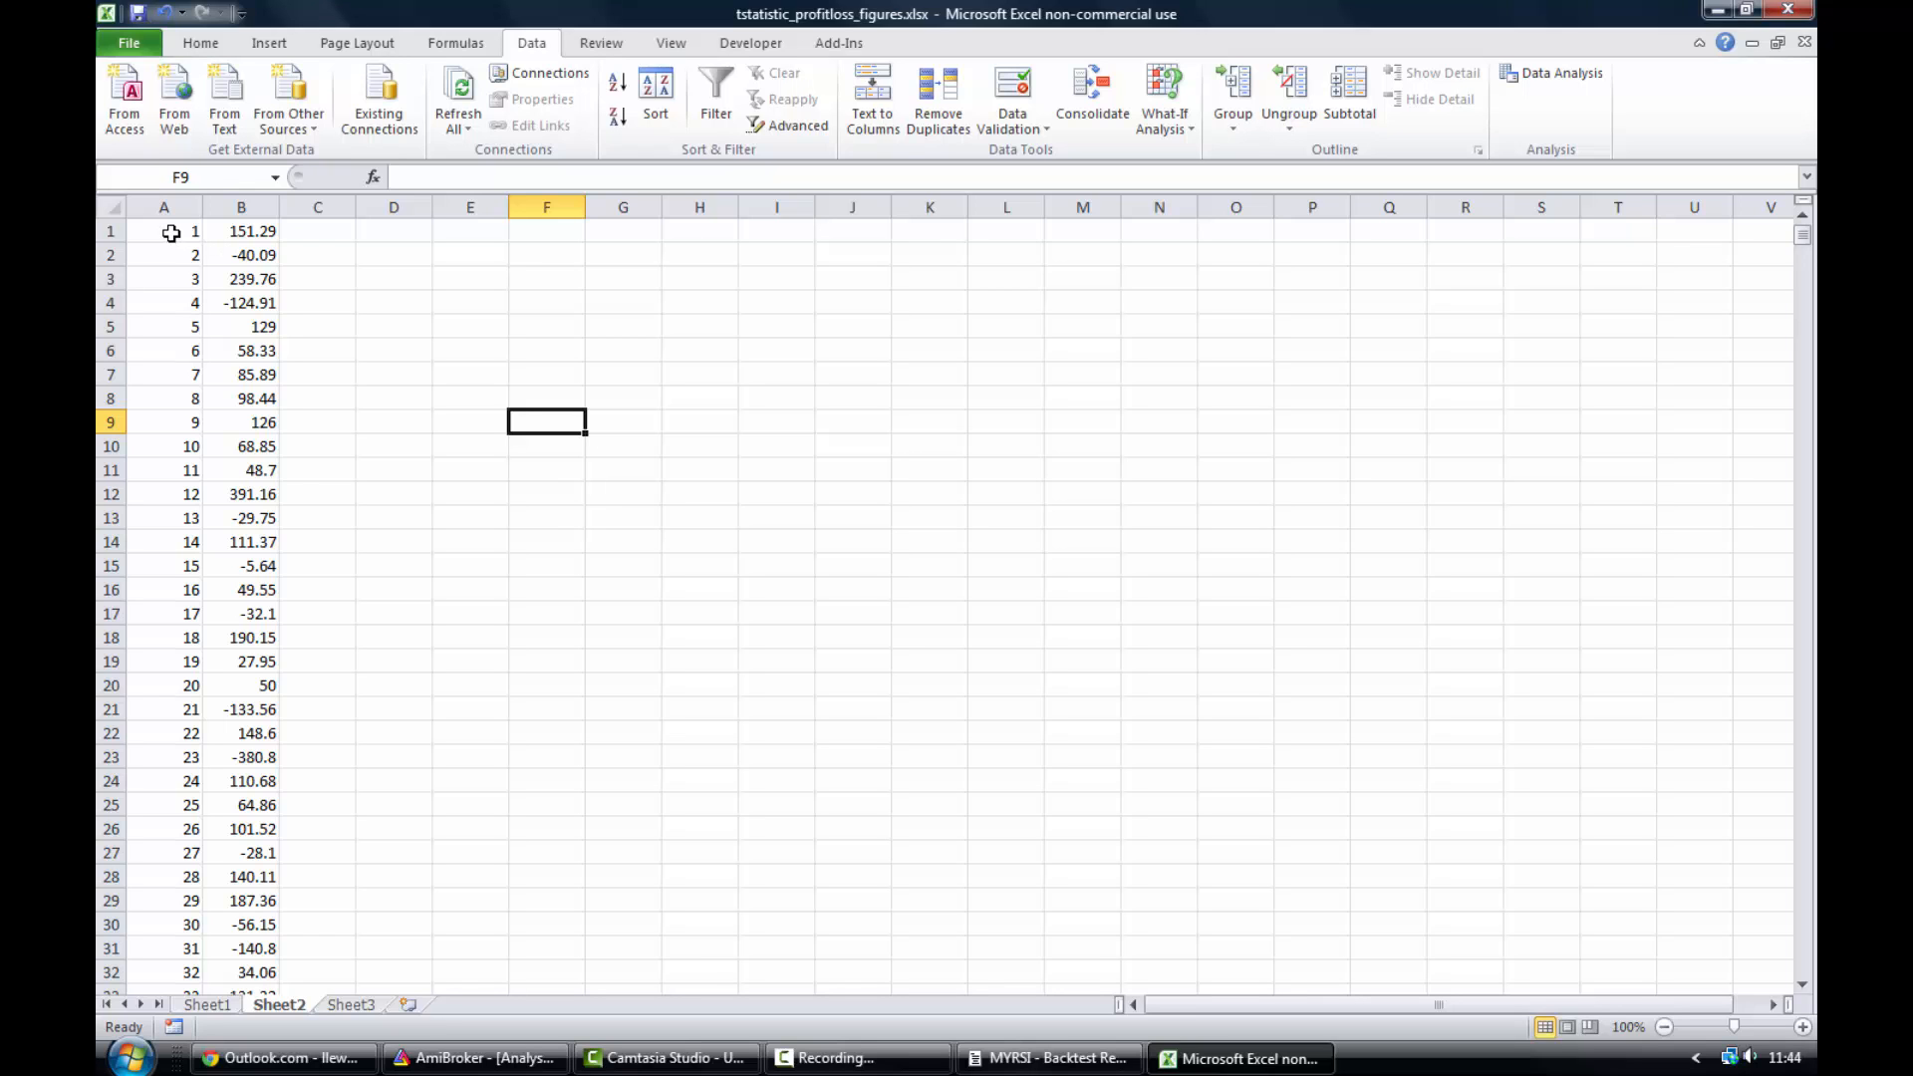
- Insert a 2-D clustered column chart from the trade numbers and P/L values in columns A and B
drag(172, 233, 239, 1071)
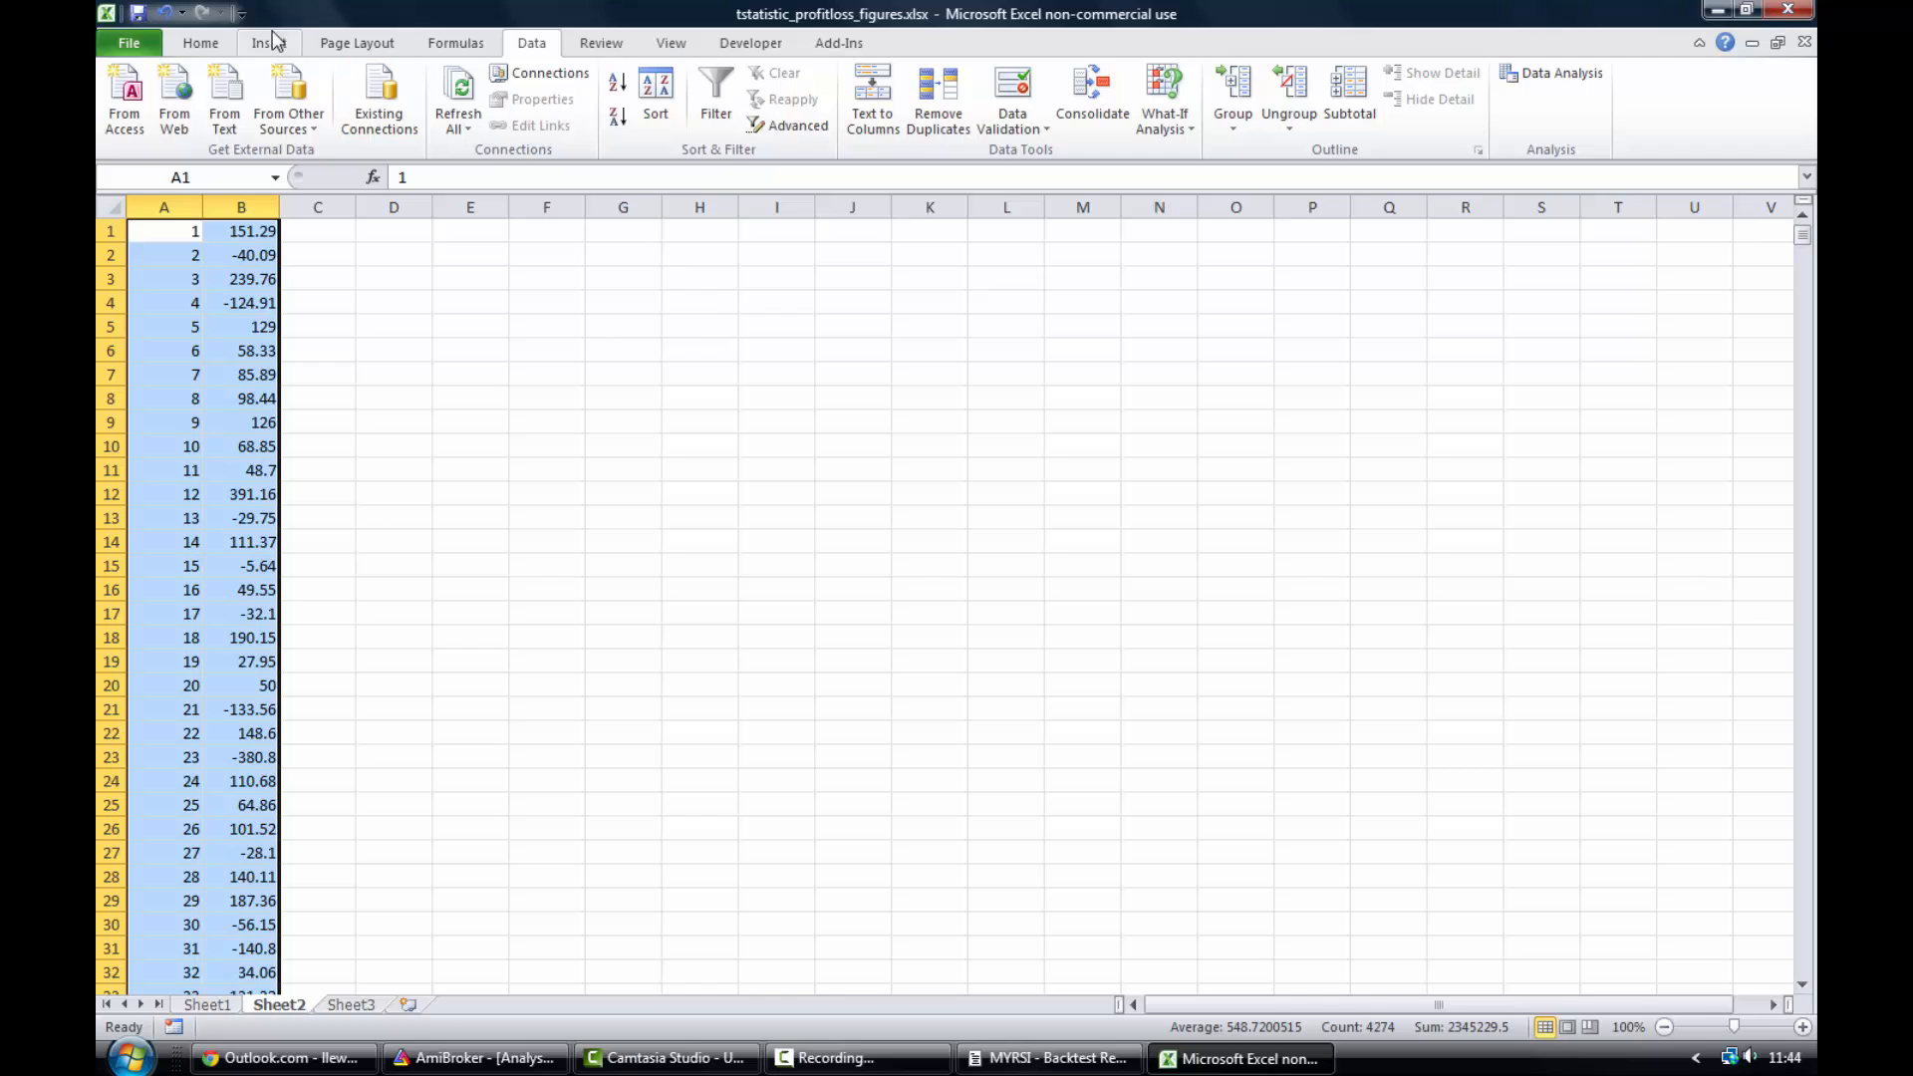
click(200, 44)
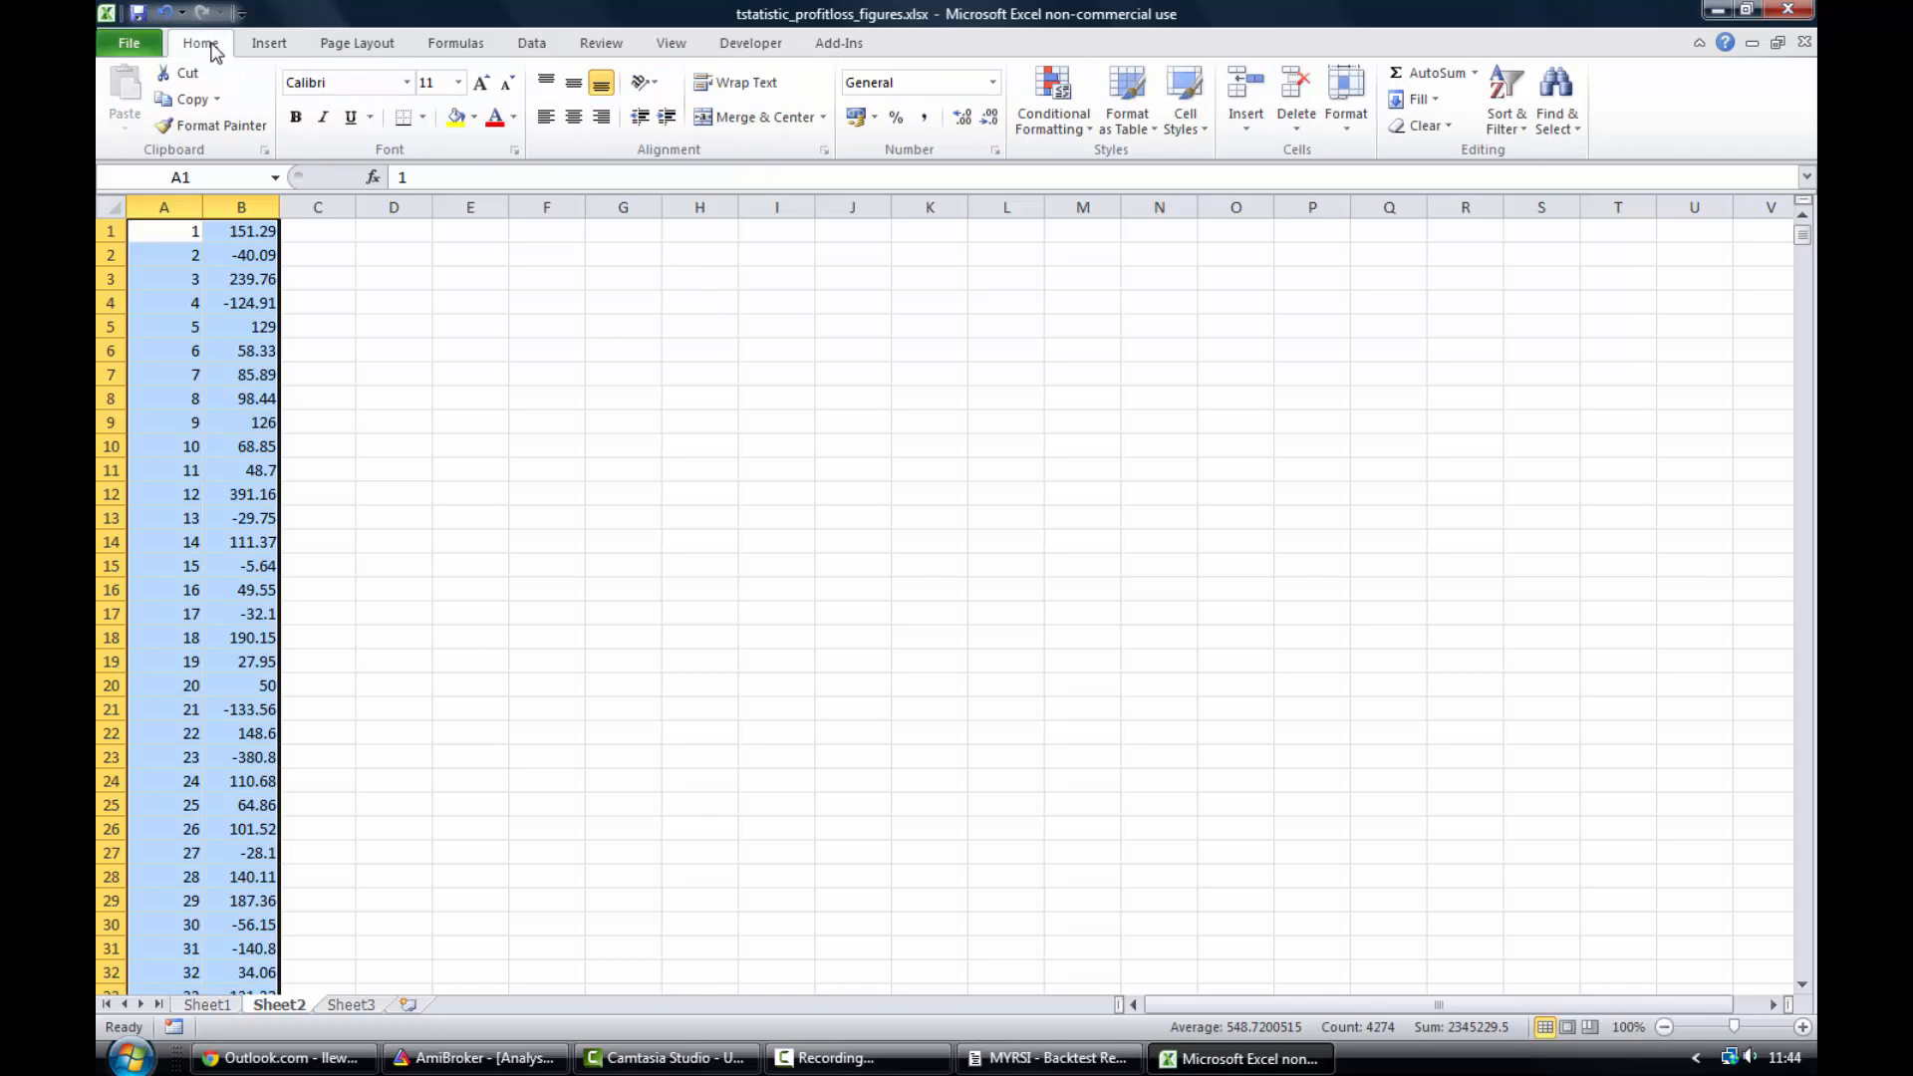
click(267, 46)
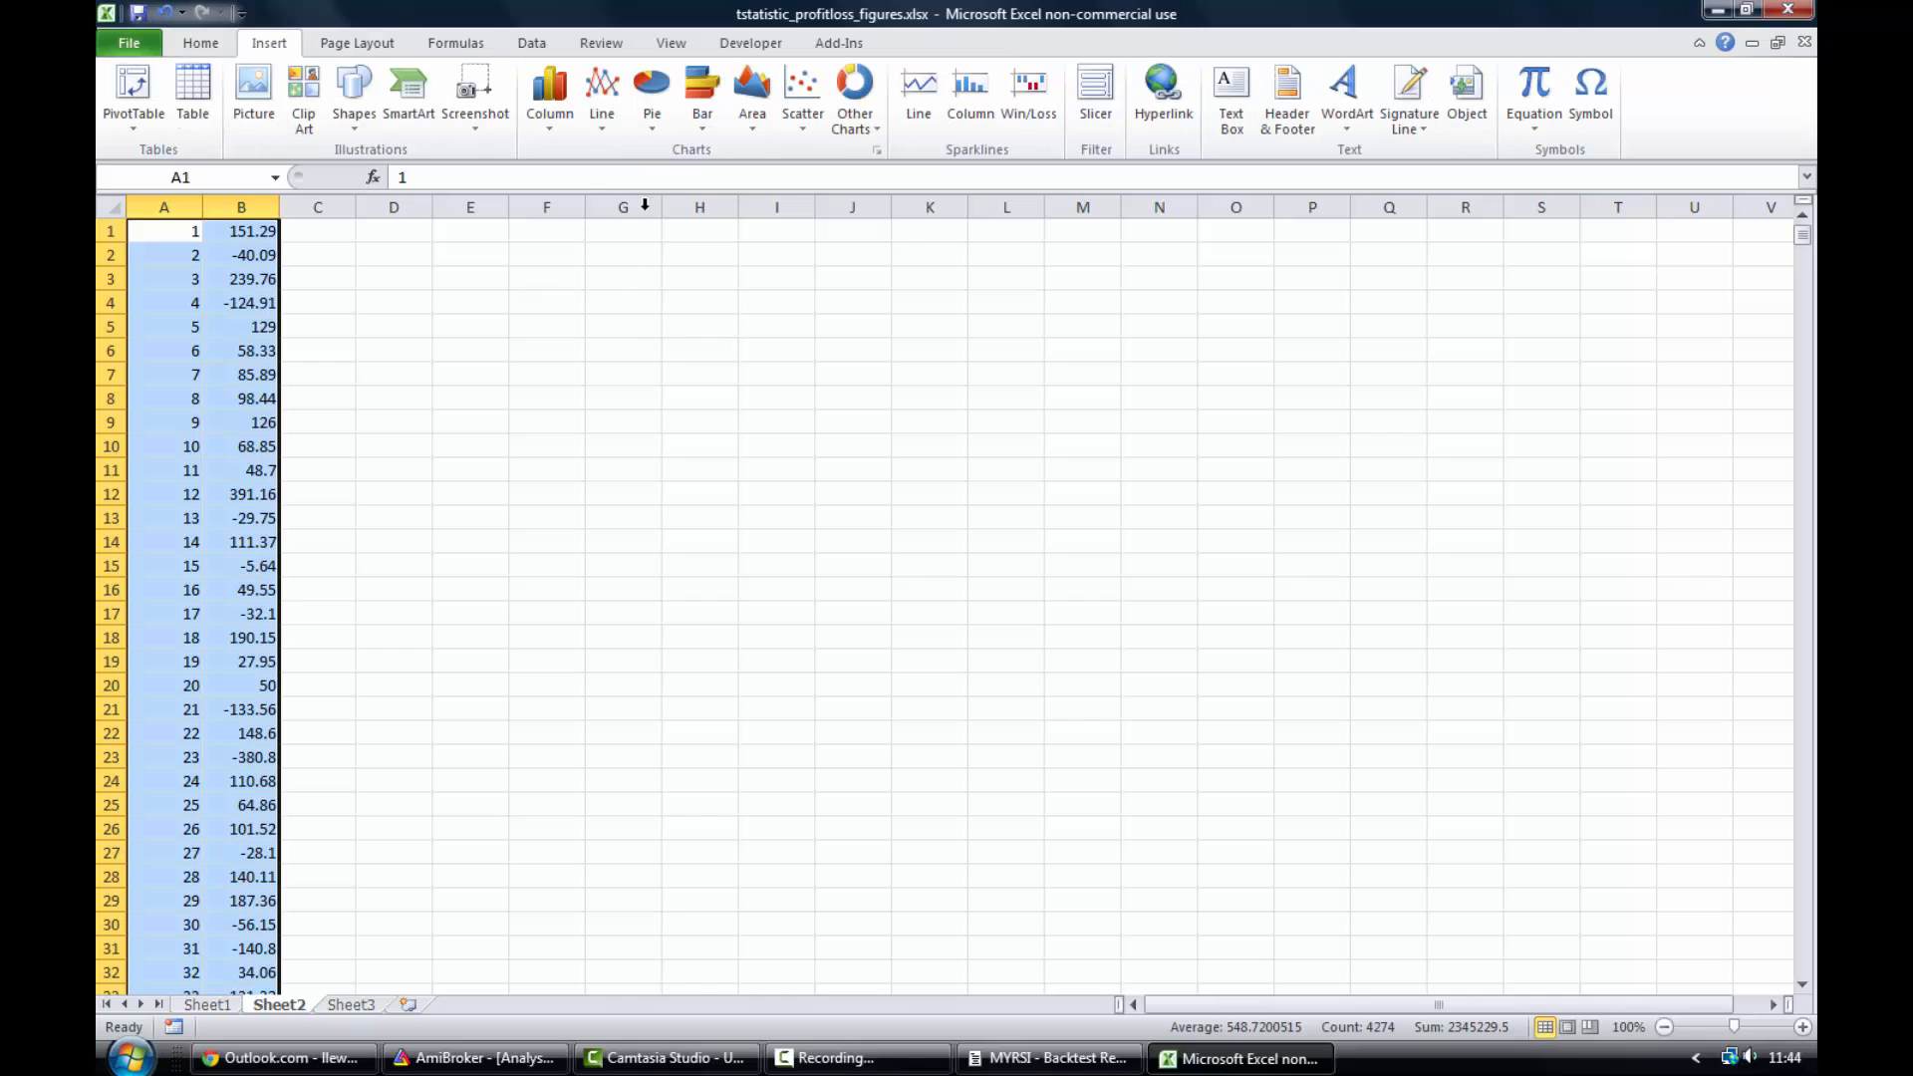
click(549, 94)
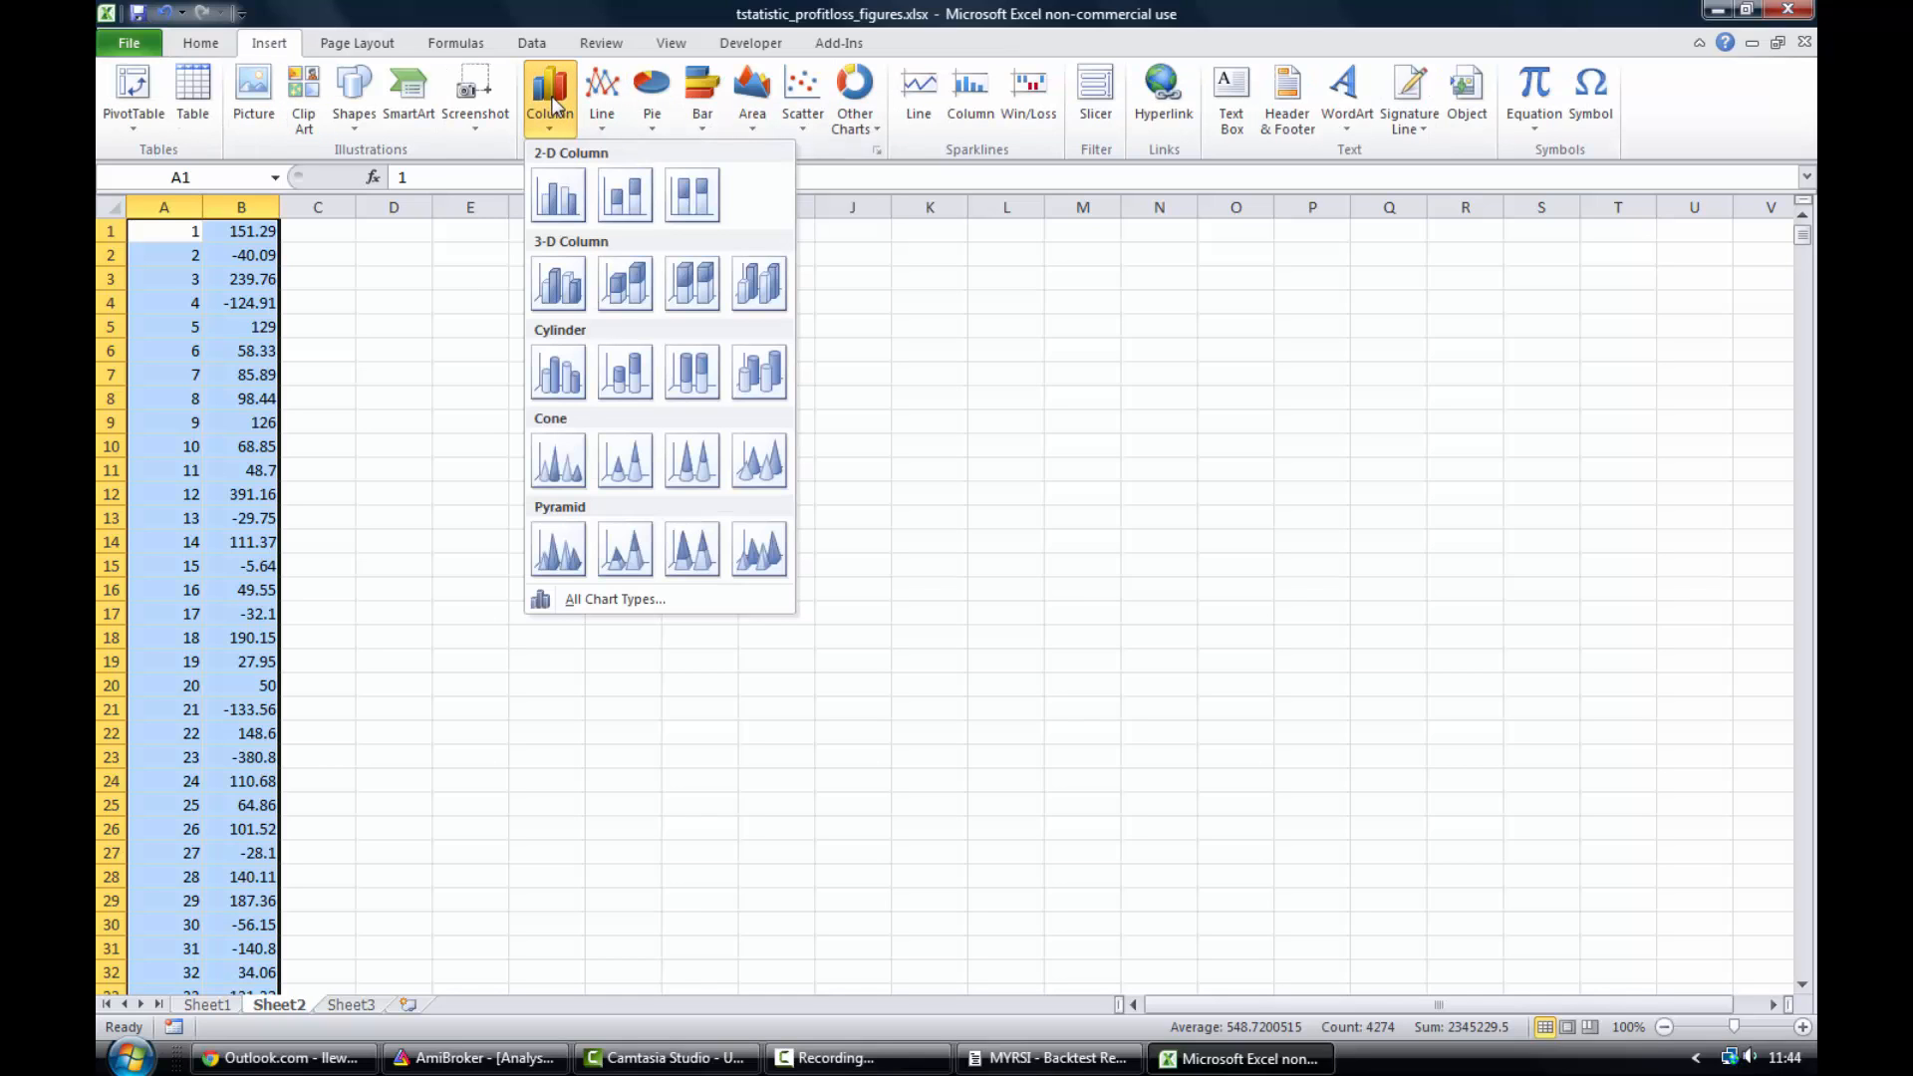
click(566, 207)
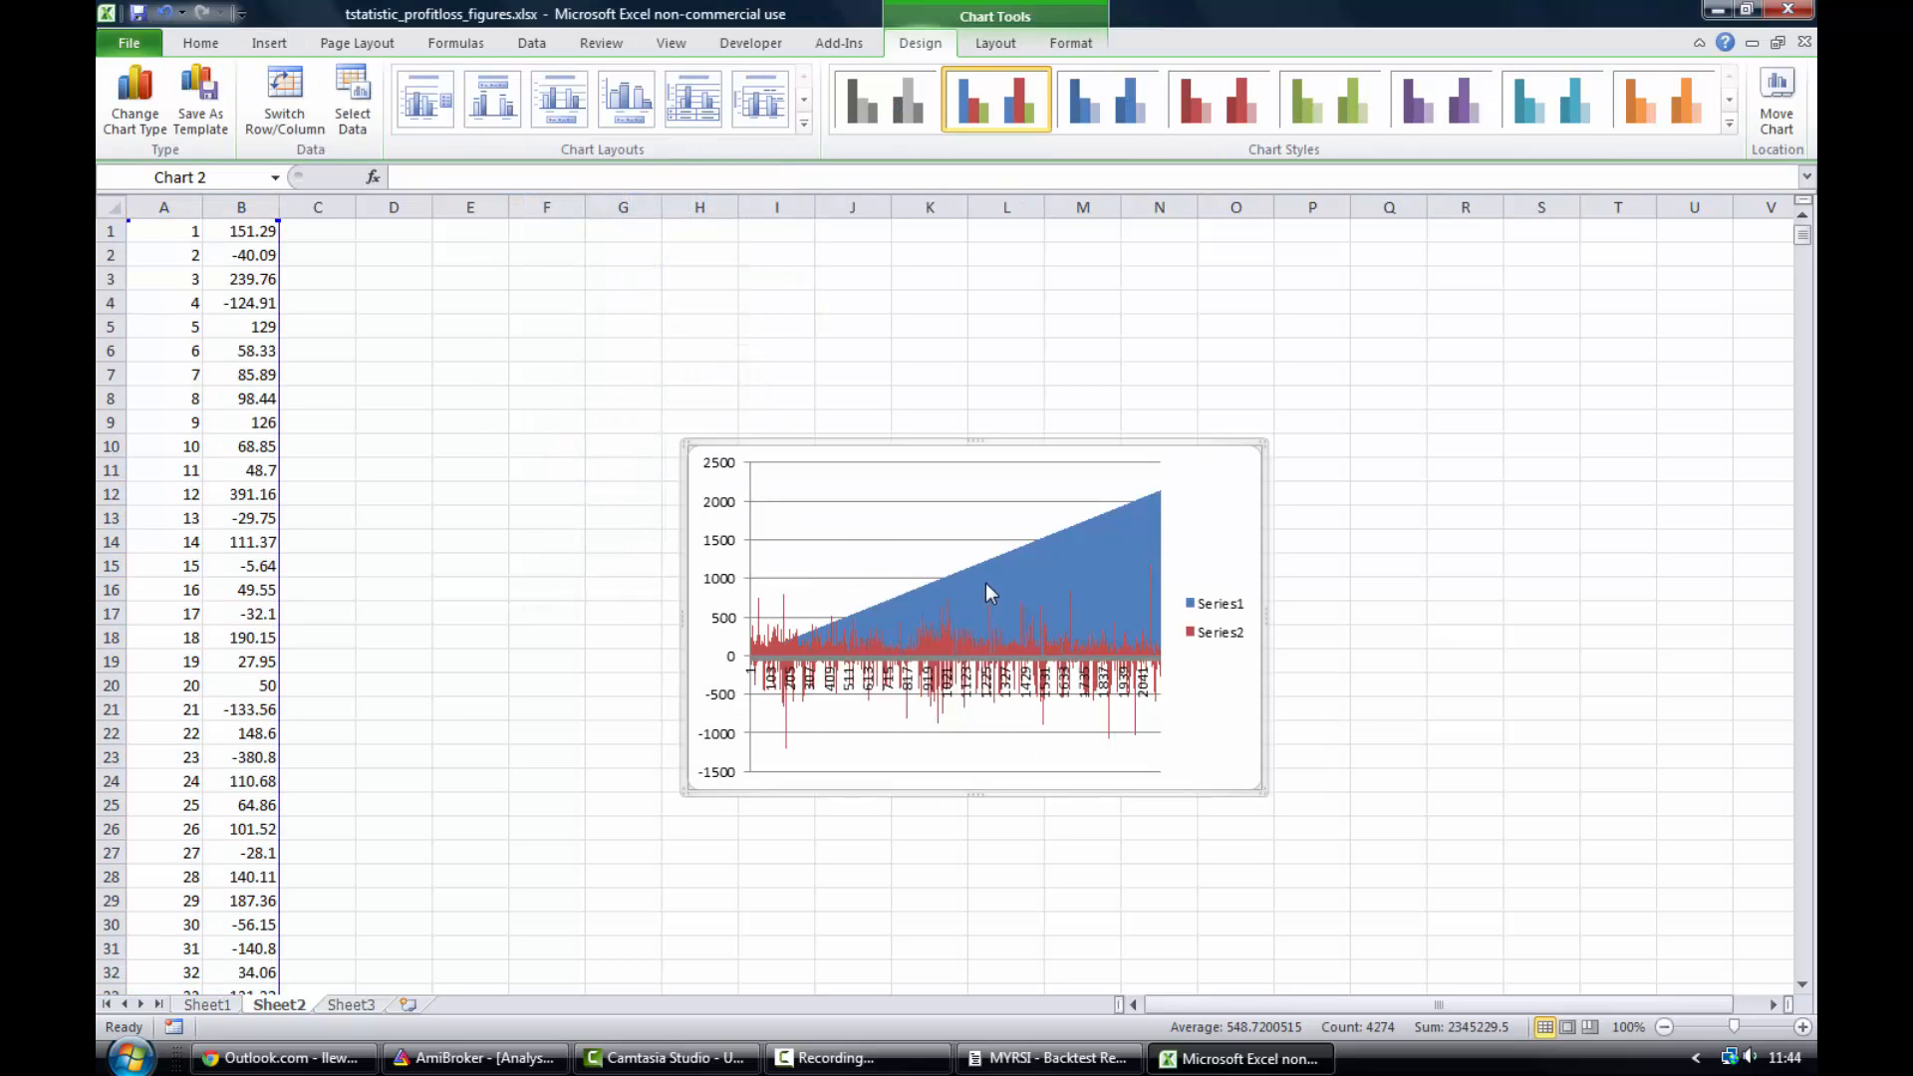
- Enlarge the chart by stretching its lower-left and upper-right corners
drag(685, 791, 572, 849)
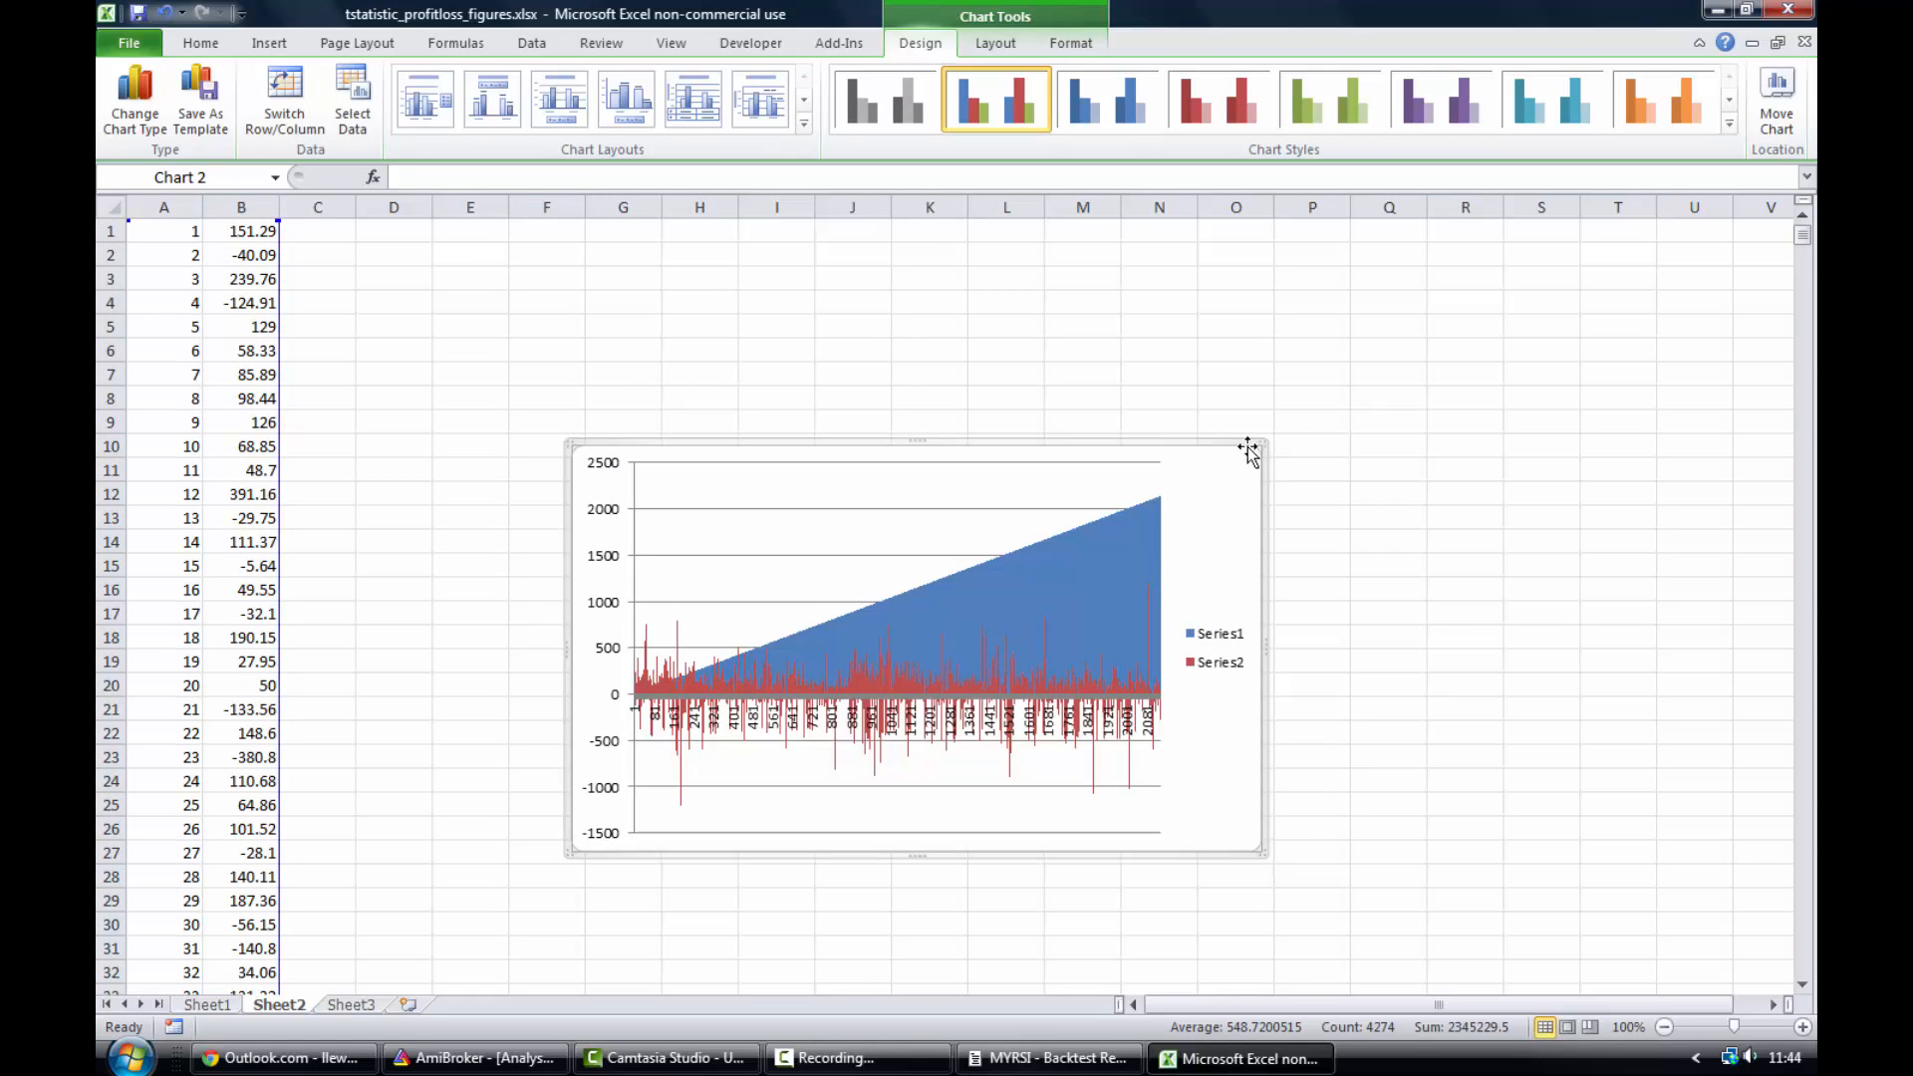
drag(1263, 445, 1456, 296)
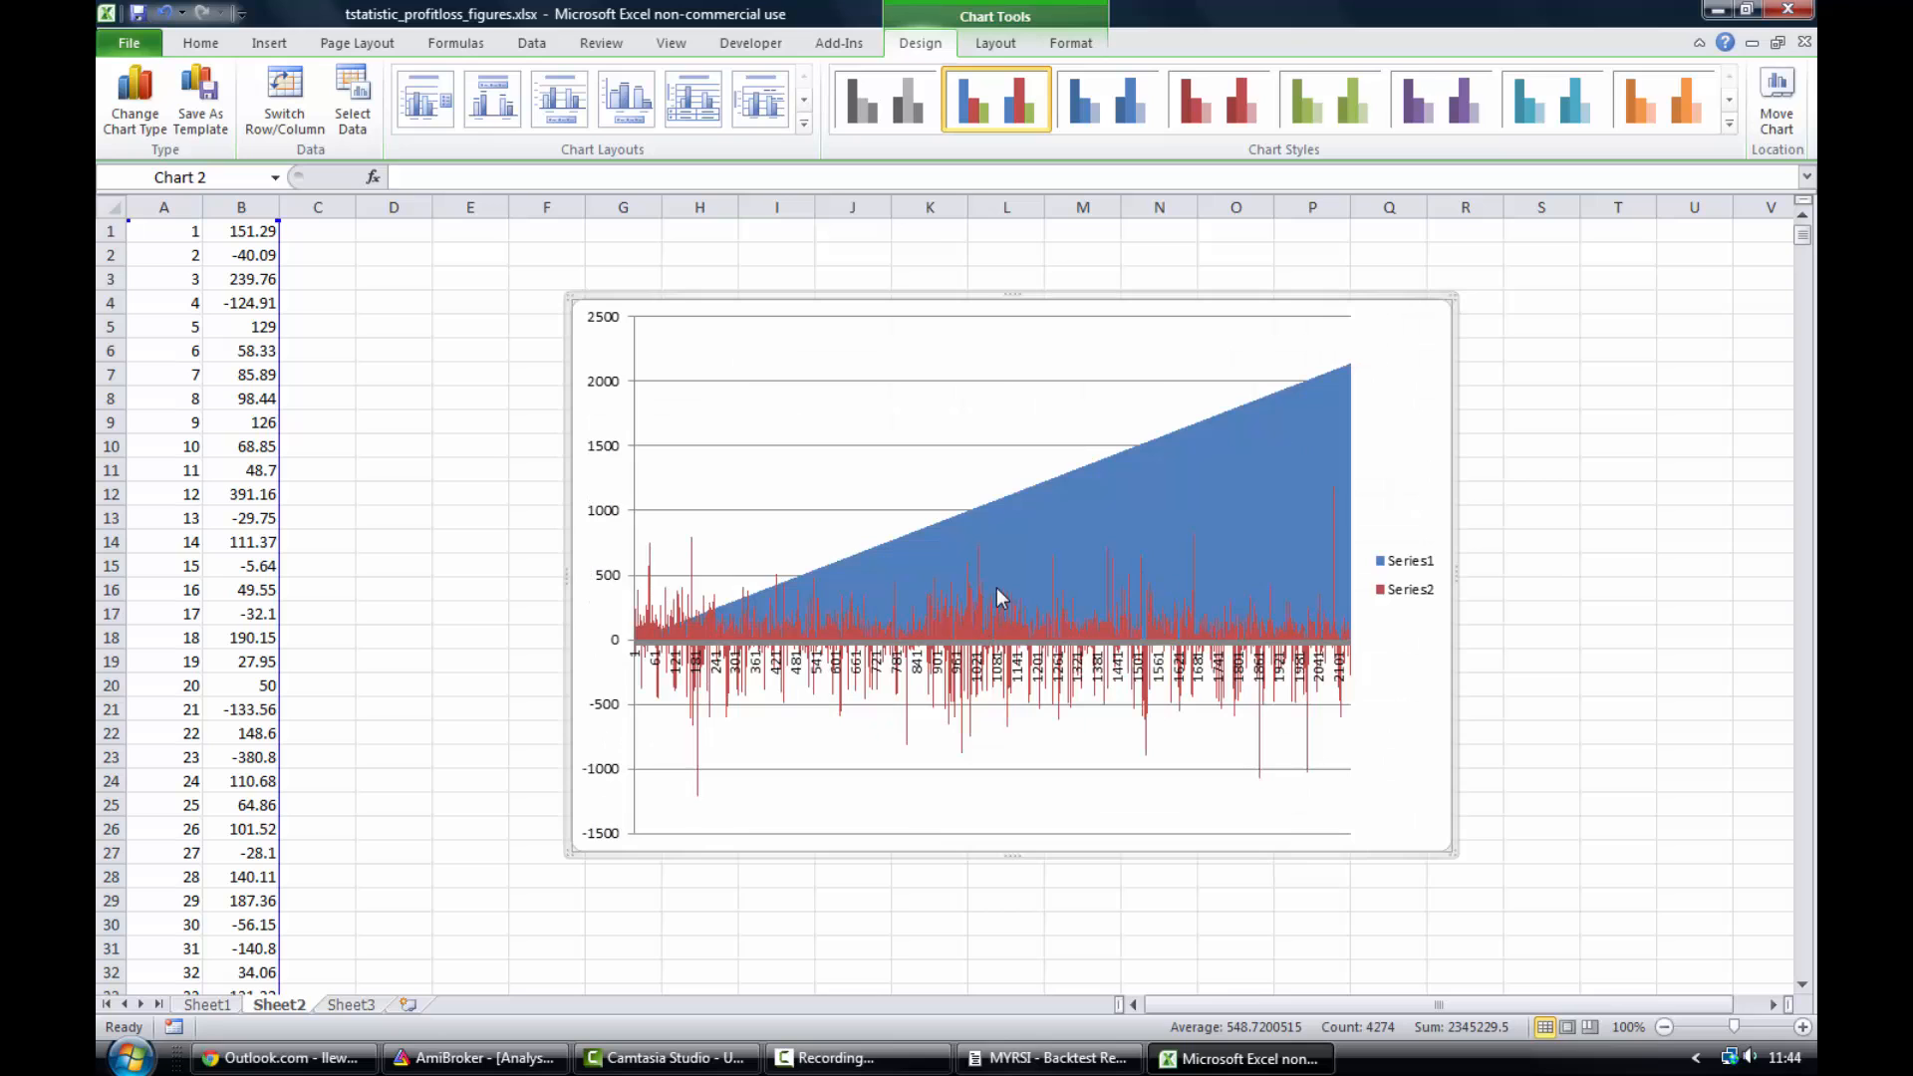
- Remove Series1, the trade-number series, from the chart's data source
right_click(962, 610)
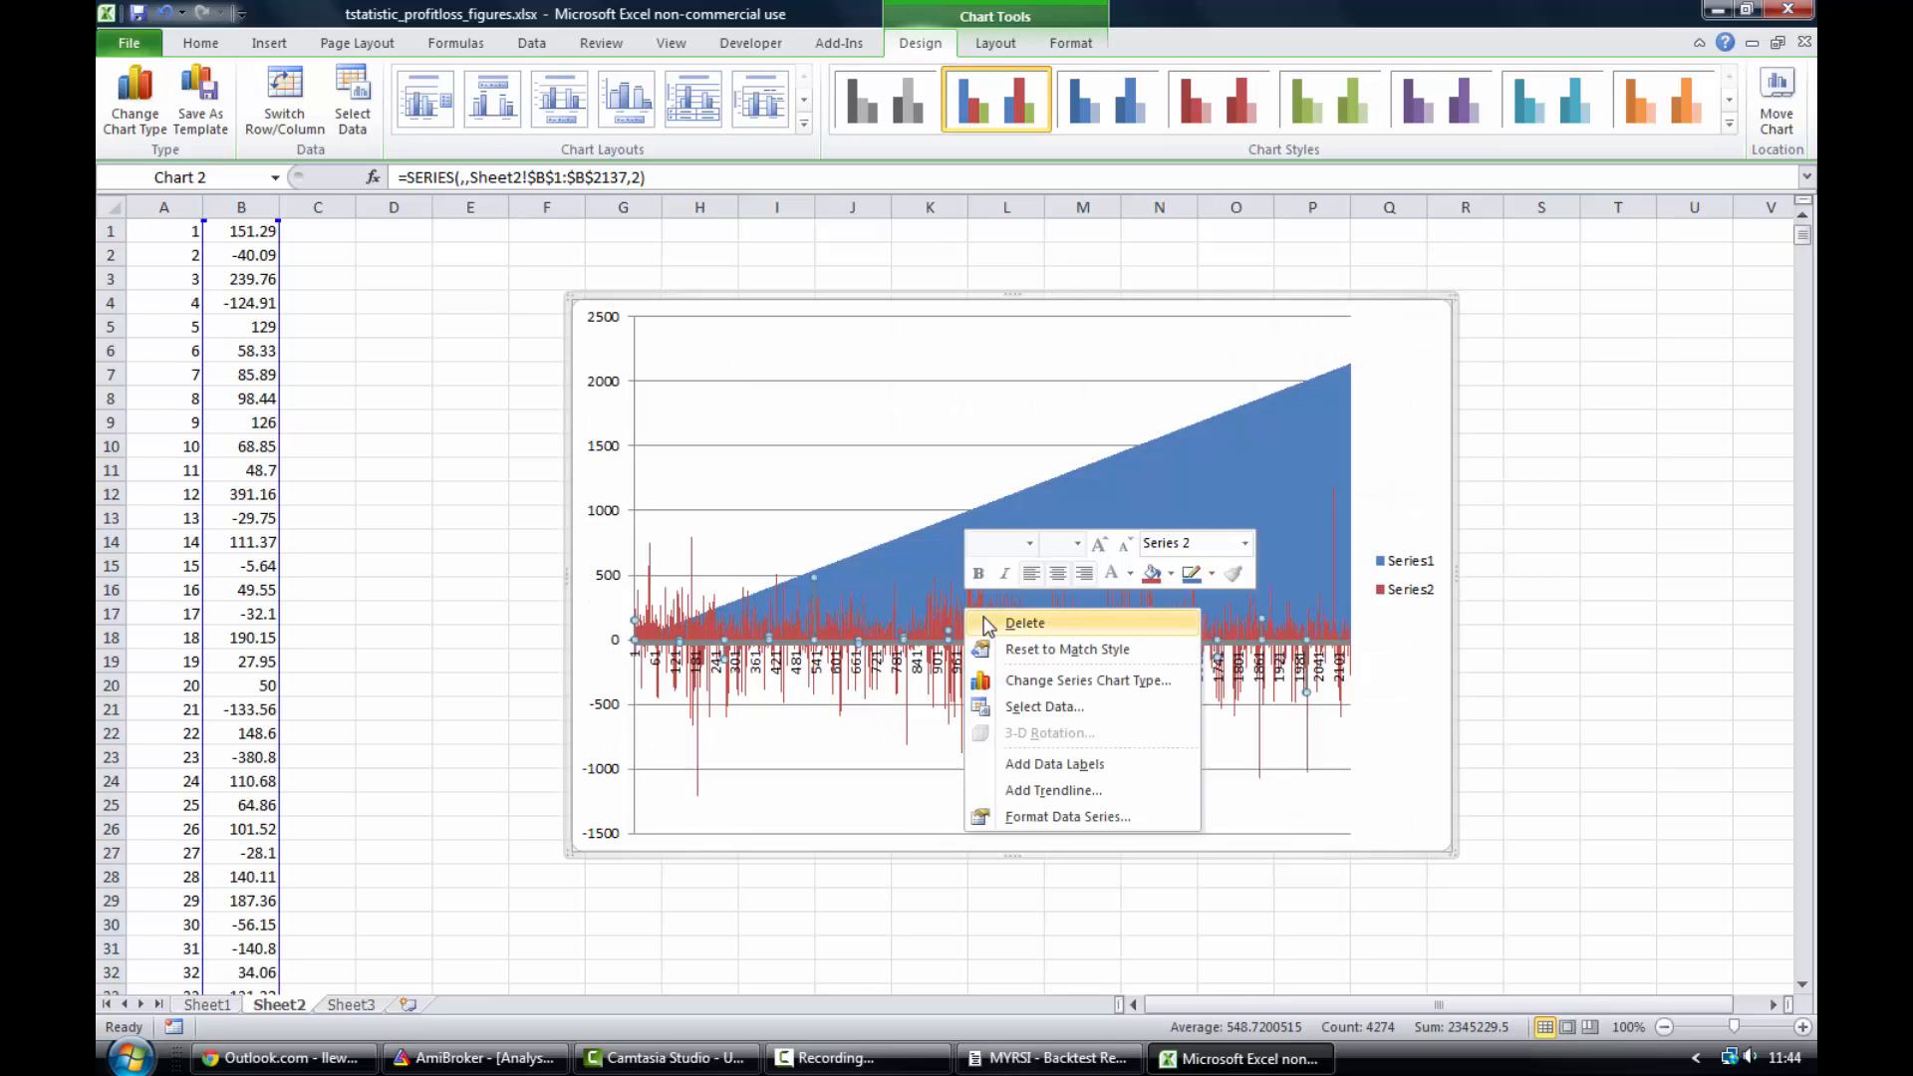
click(1039, 707)
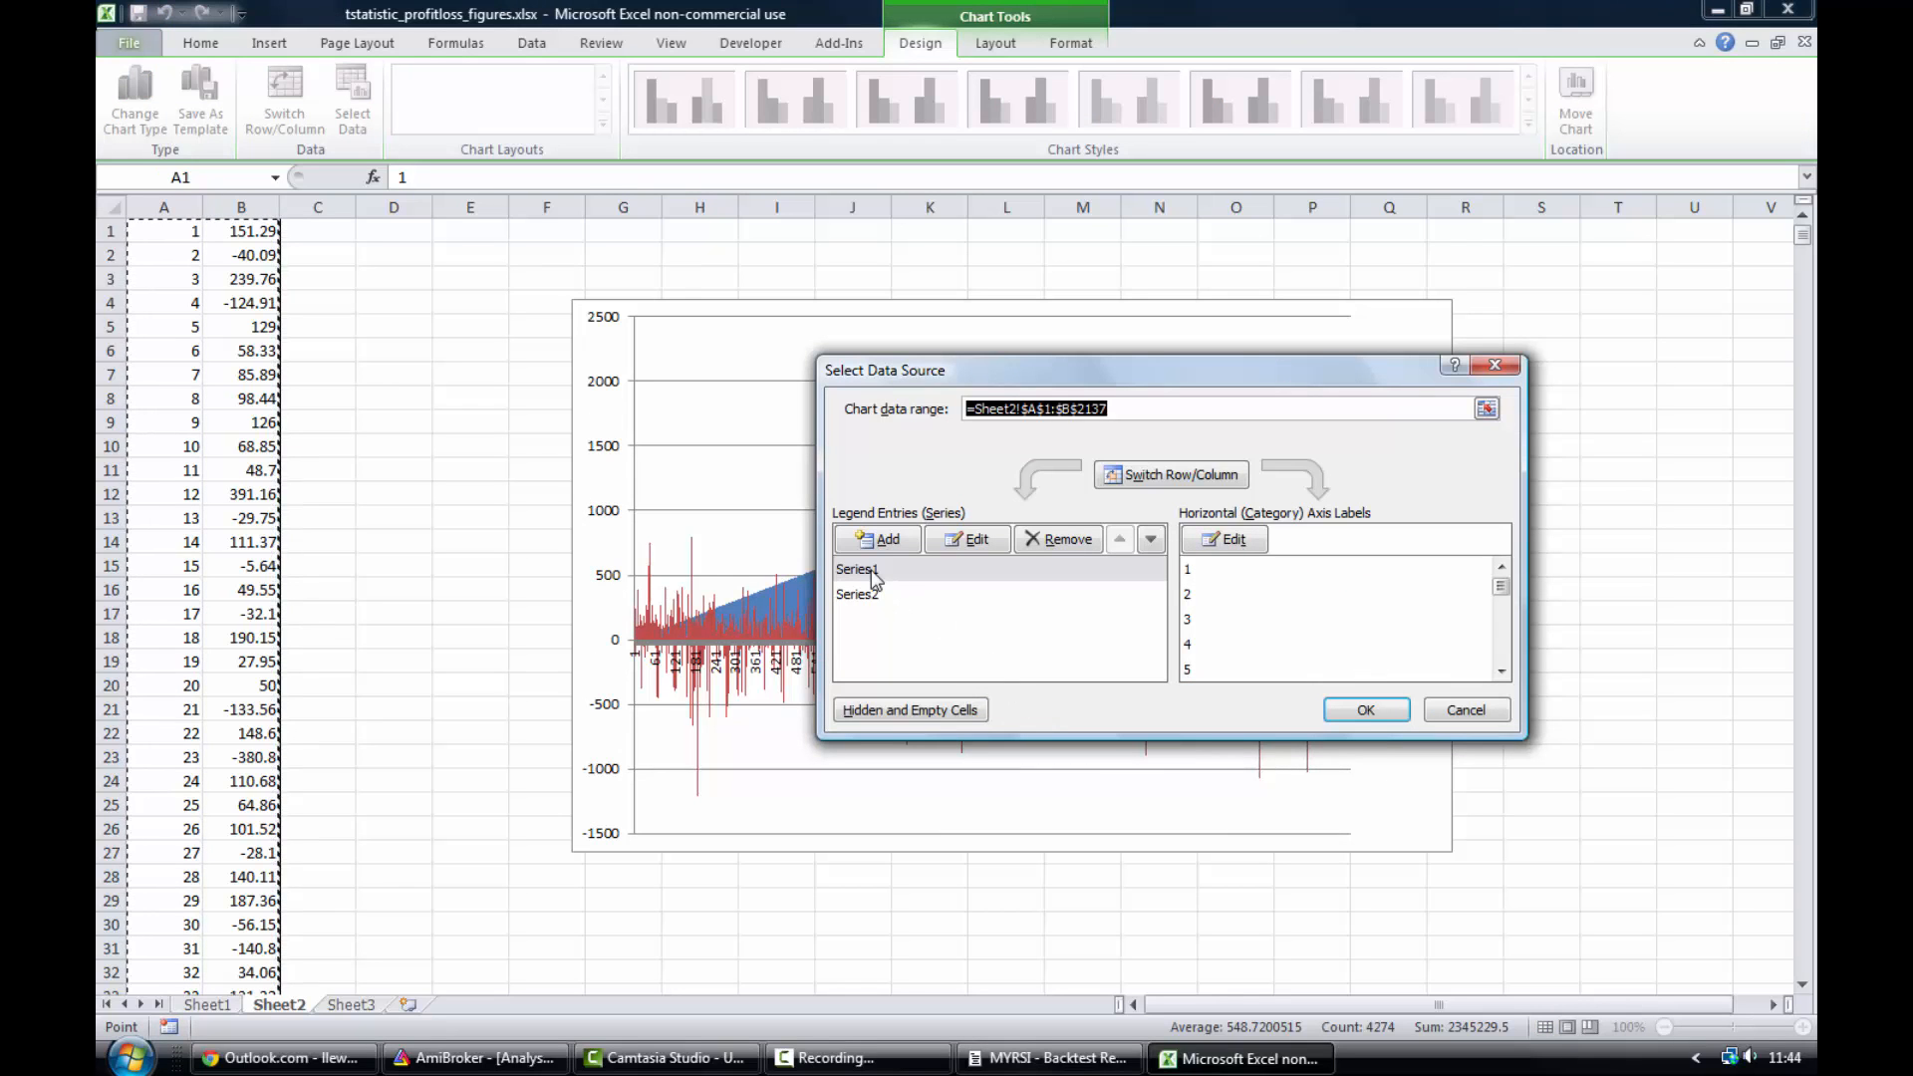
click(1064, 541)
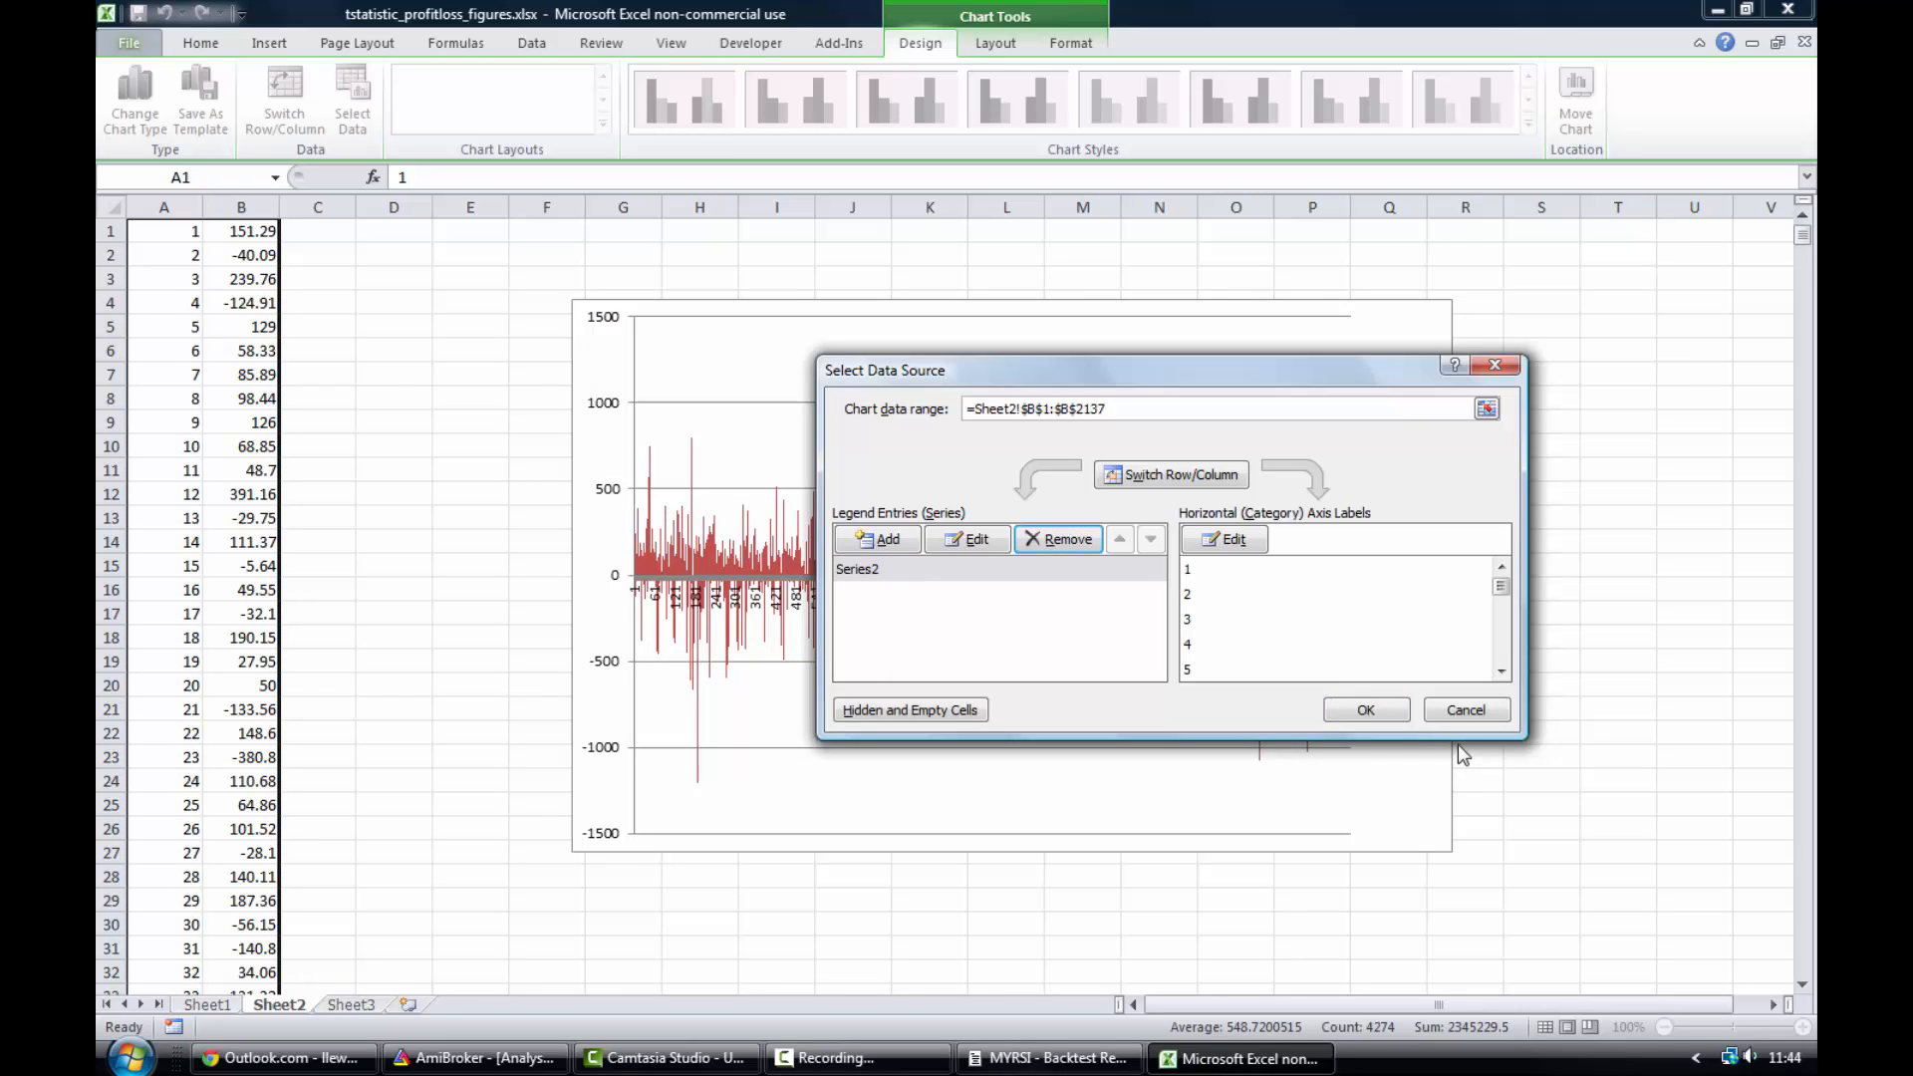
click(1366, 709)
- Stretch the chart wider and taller across the sheet to fill the area beside the data
drag(1451, 857, 1712, 968)
scroll(1512, 884, down, 2)
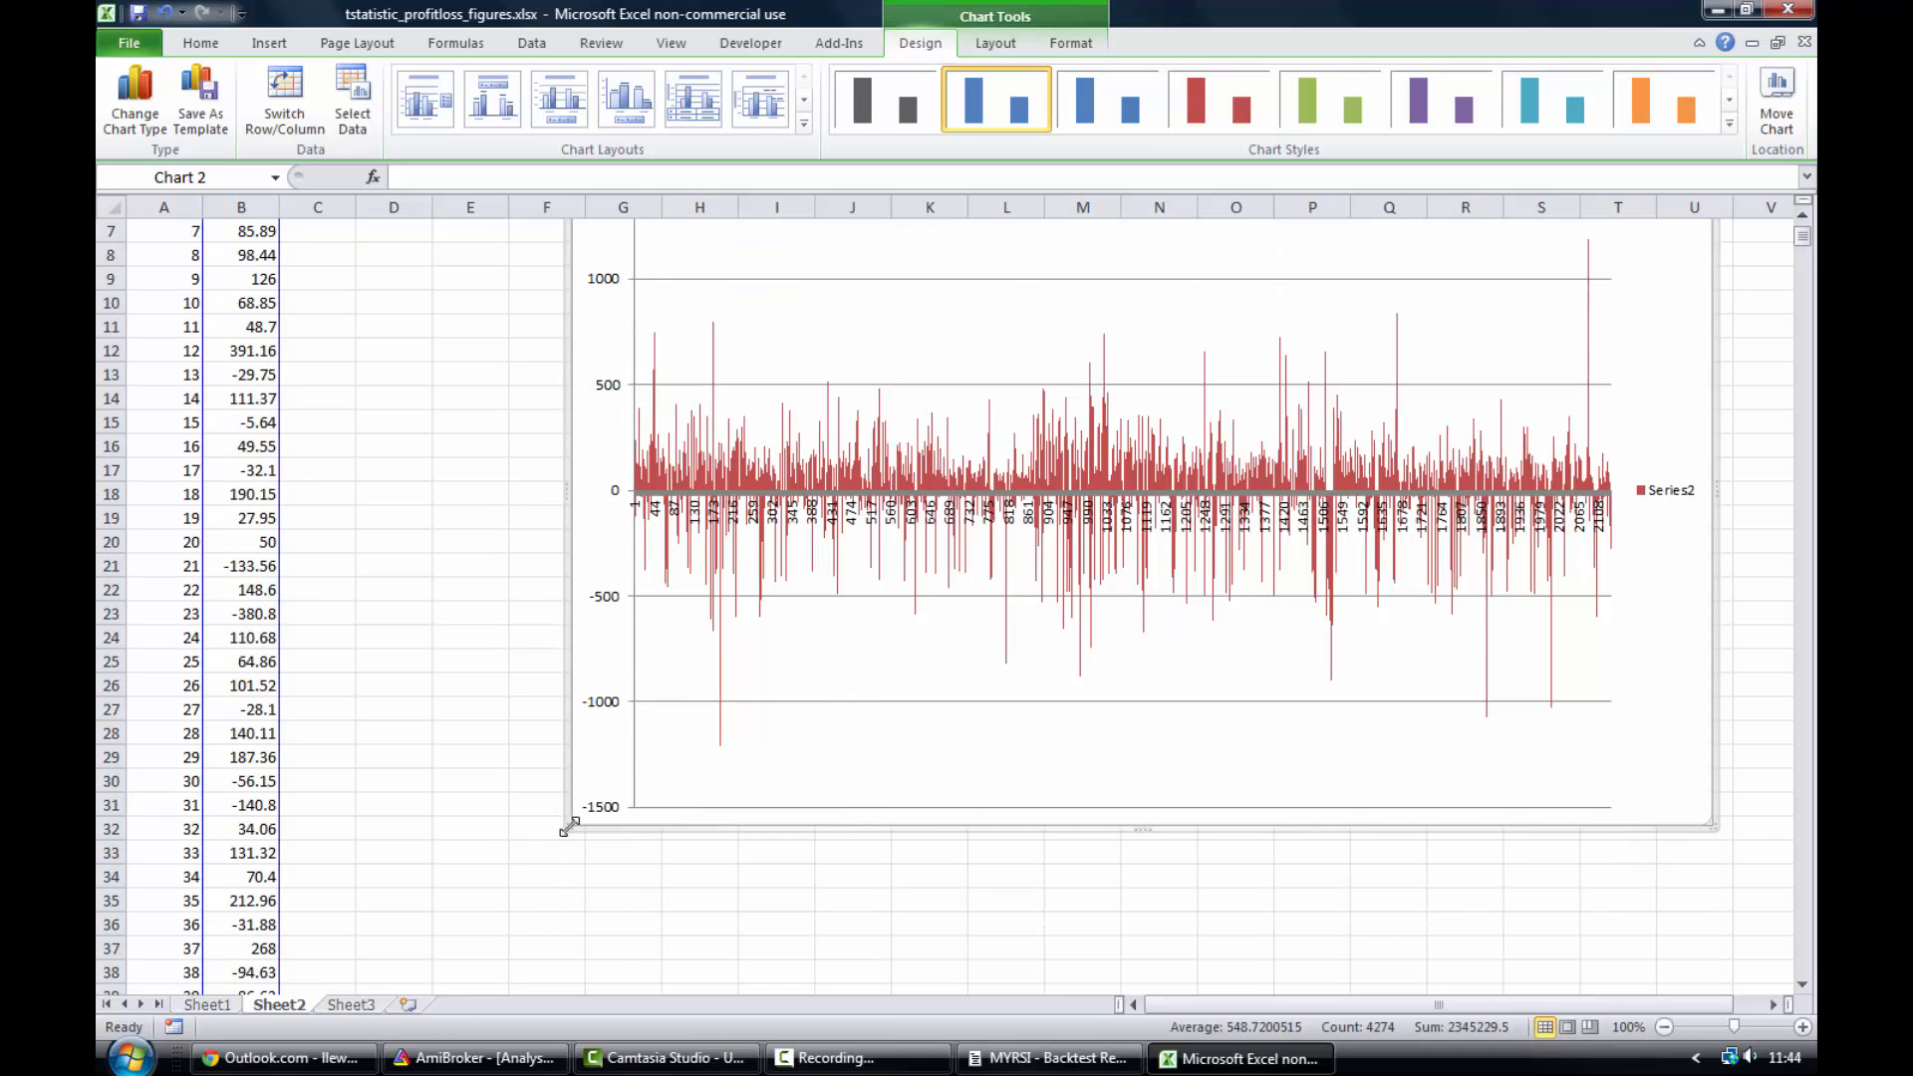
drag(566, 825, 403, 897)
scroll(799, 893, up, 2)
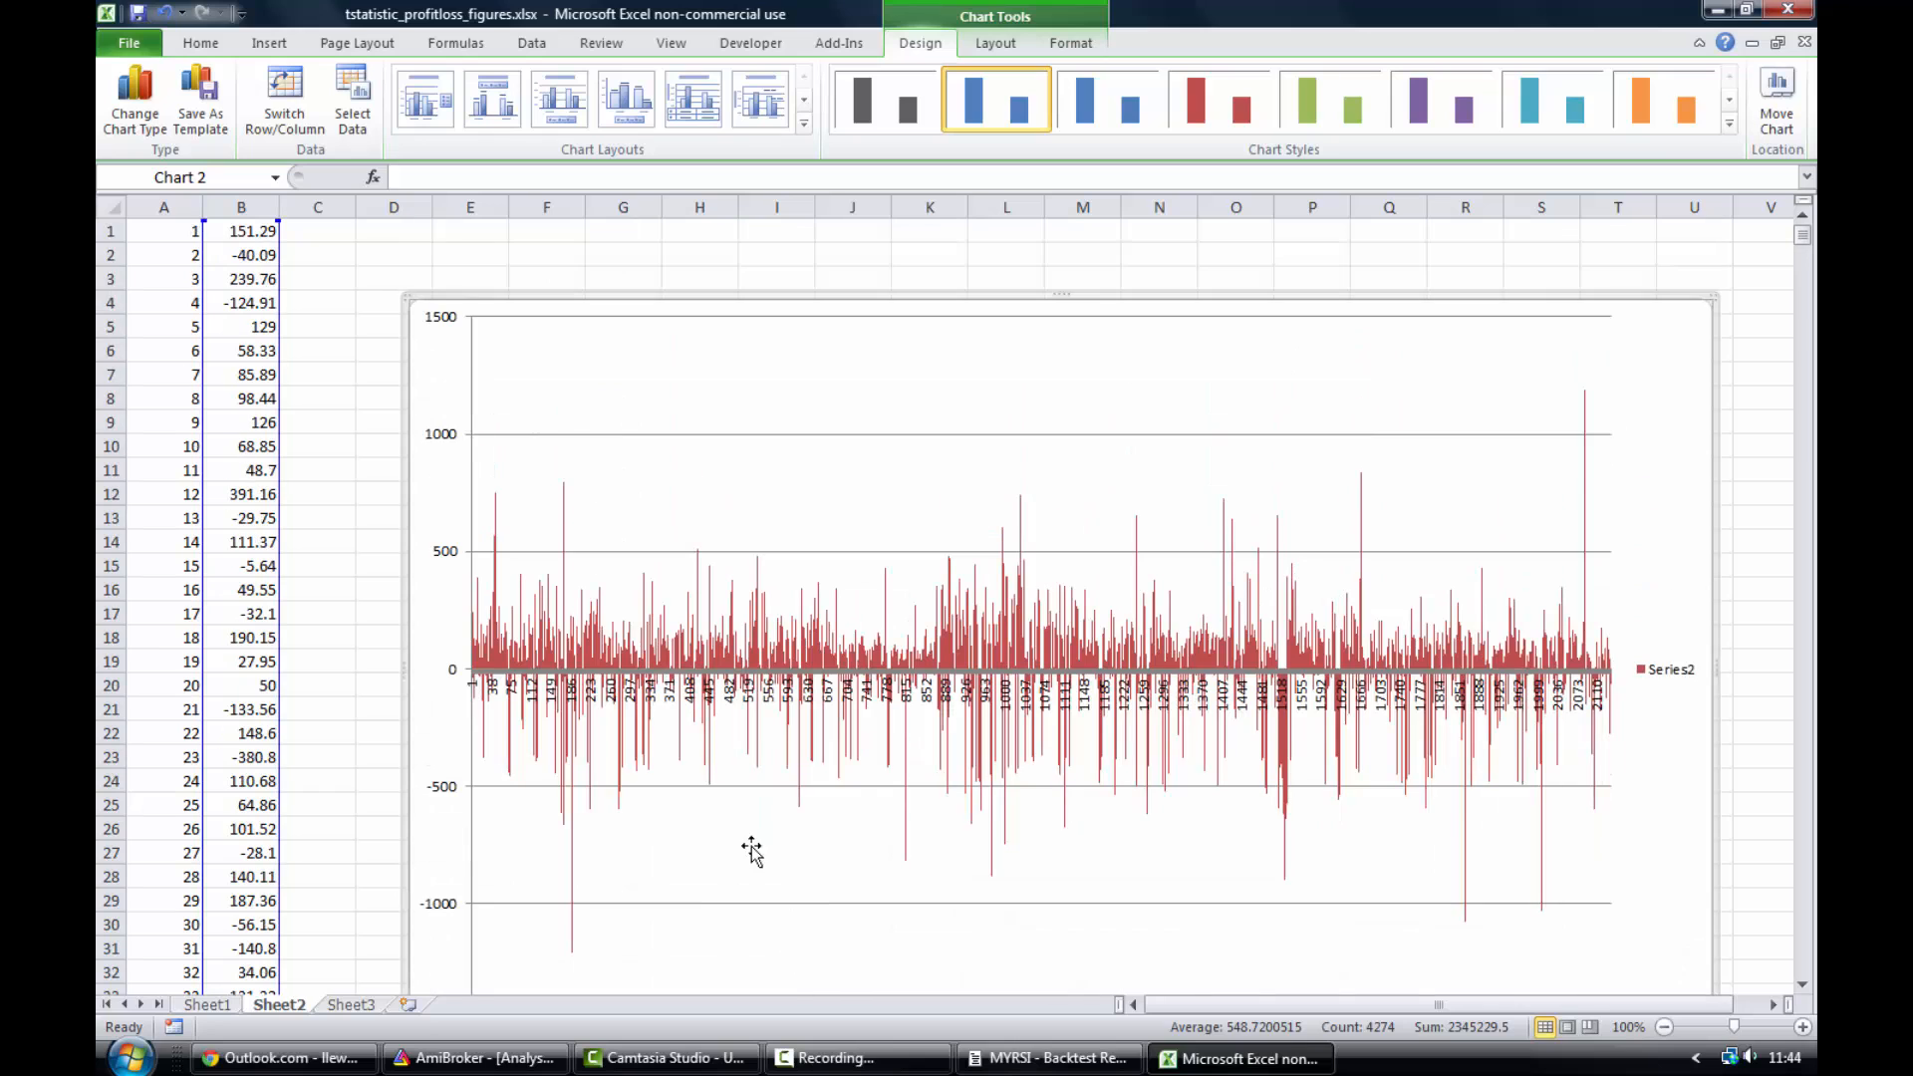
- Examine individual P/L bars in the chart to read their trade point and value
click(312, 235)
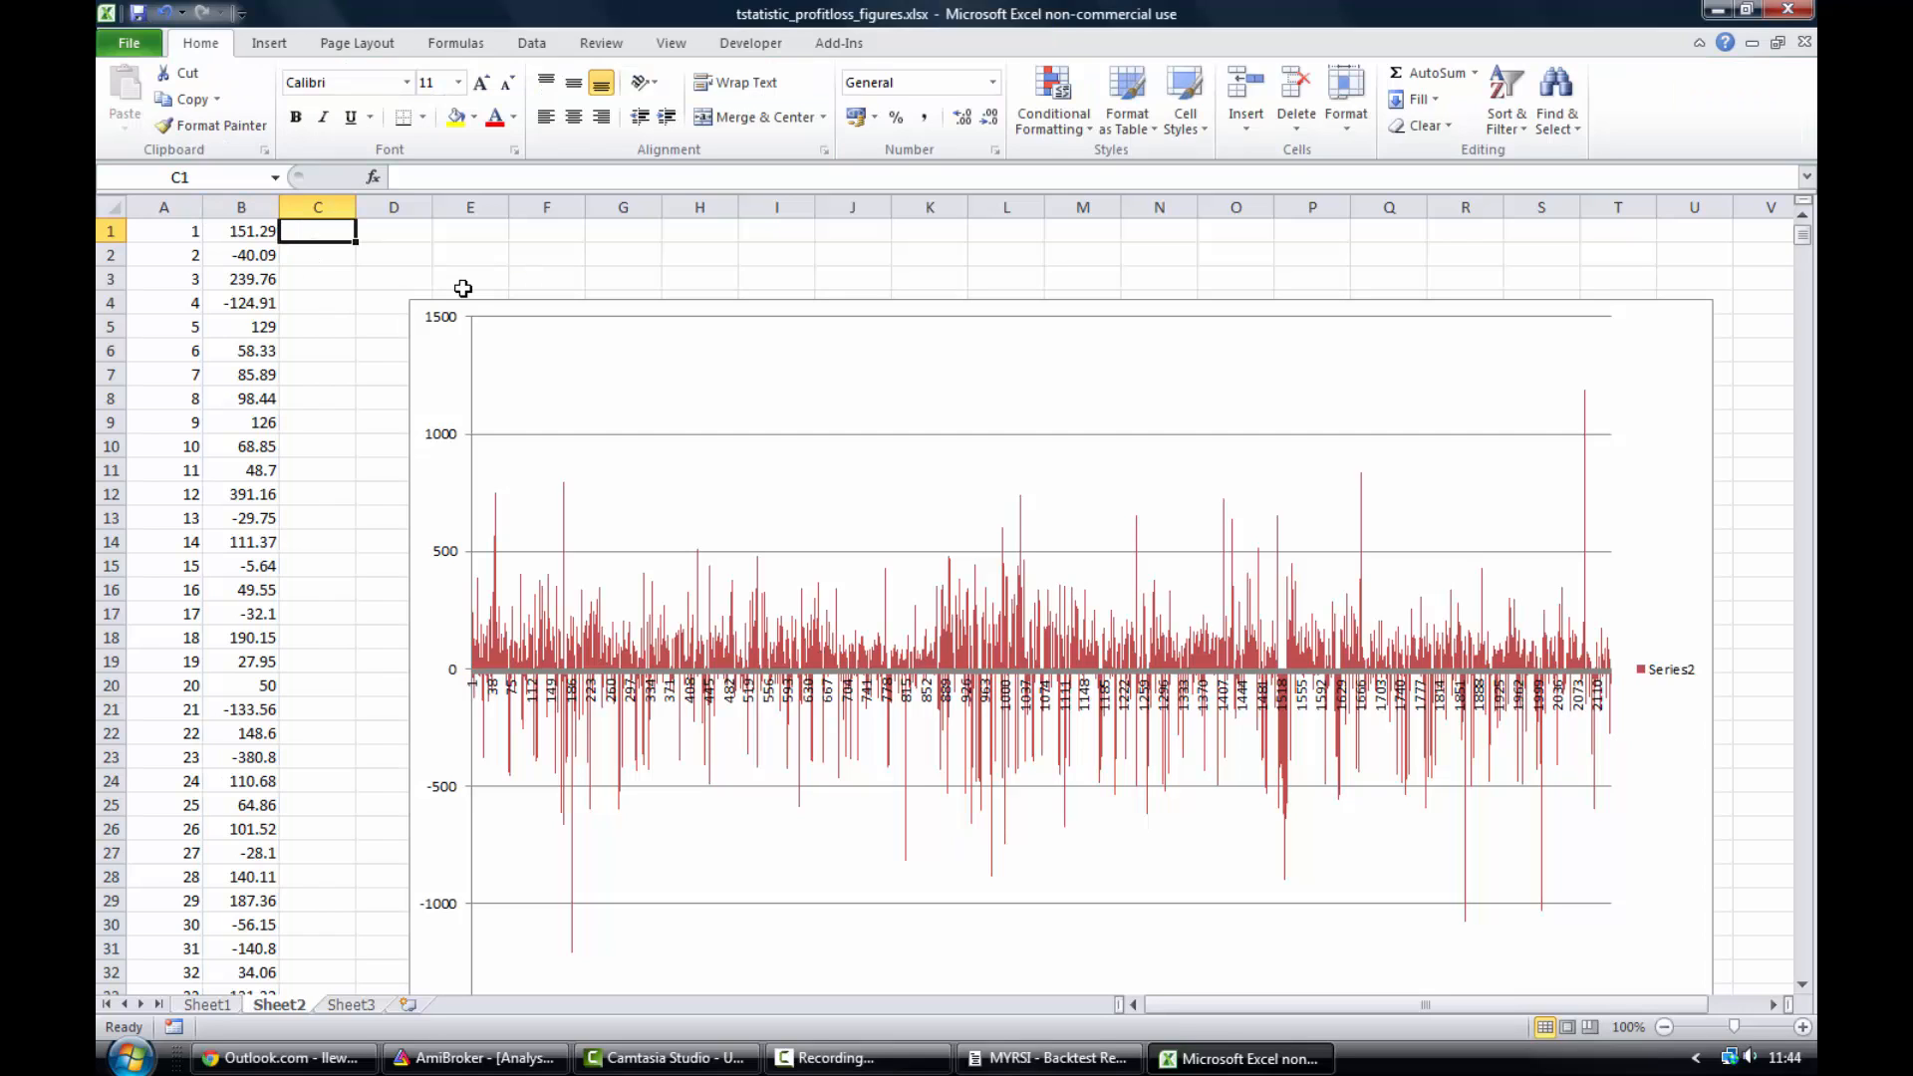
scroll(1096, 414, down, 1)
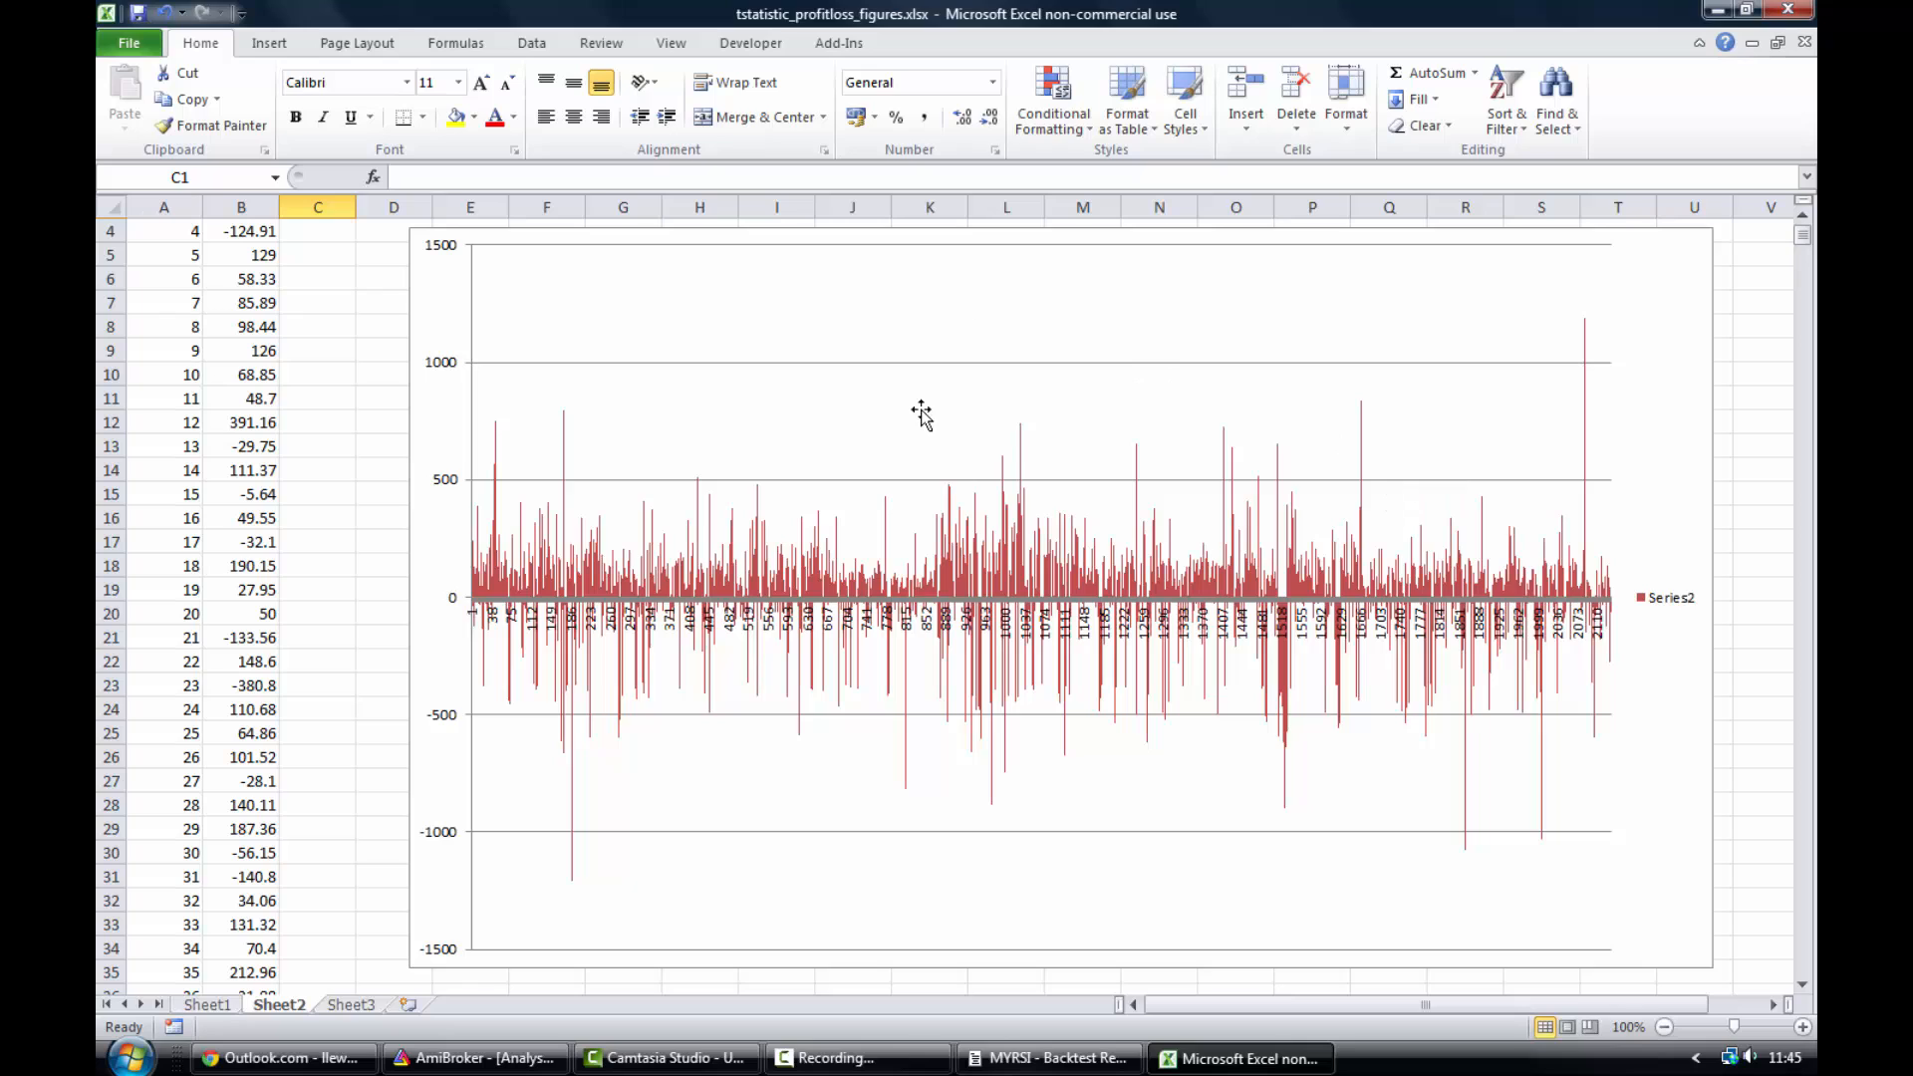
scroll(308, 428, up, 1)
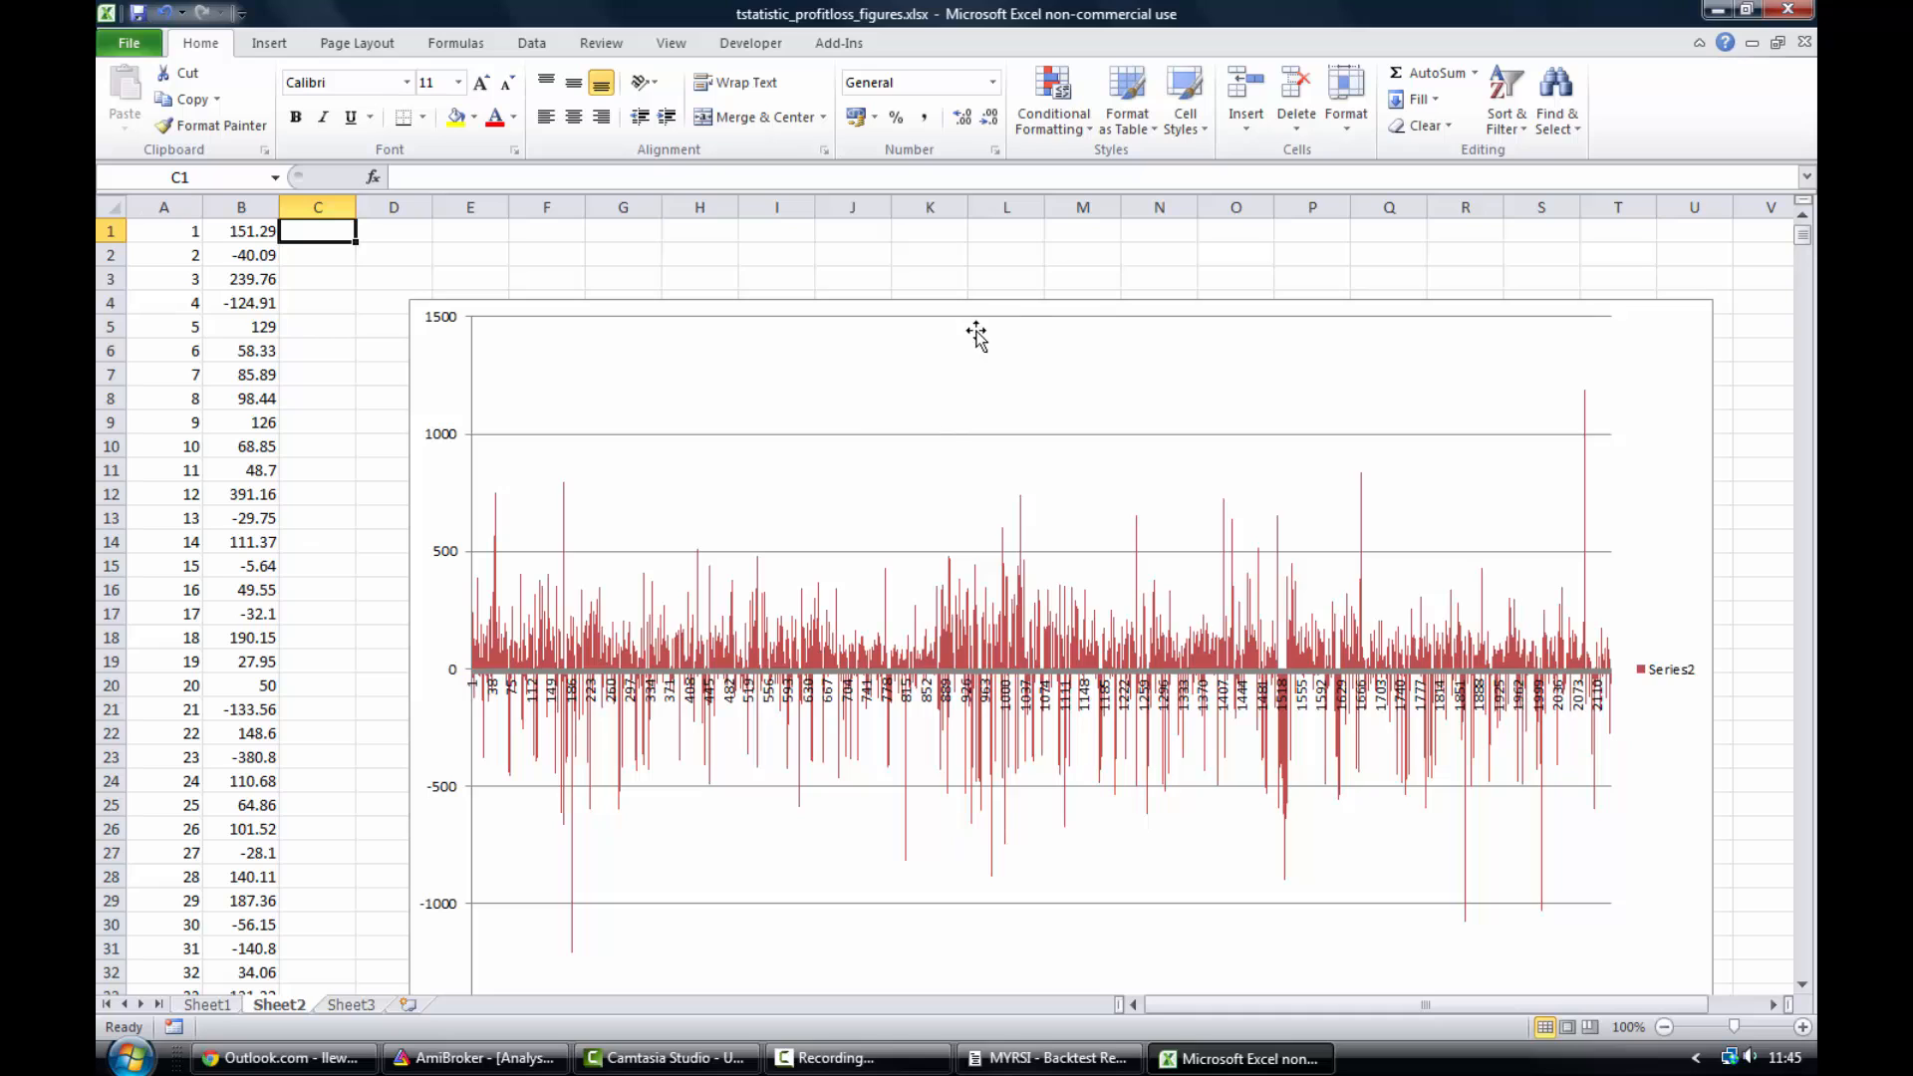
scroll(1075, 379, down, 1)
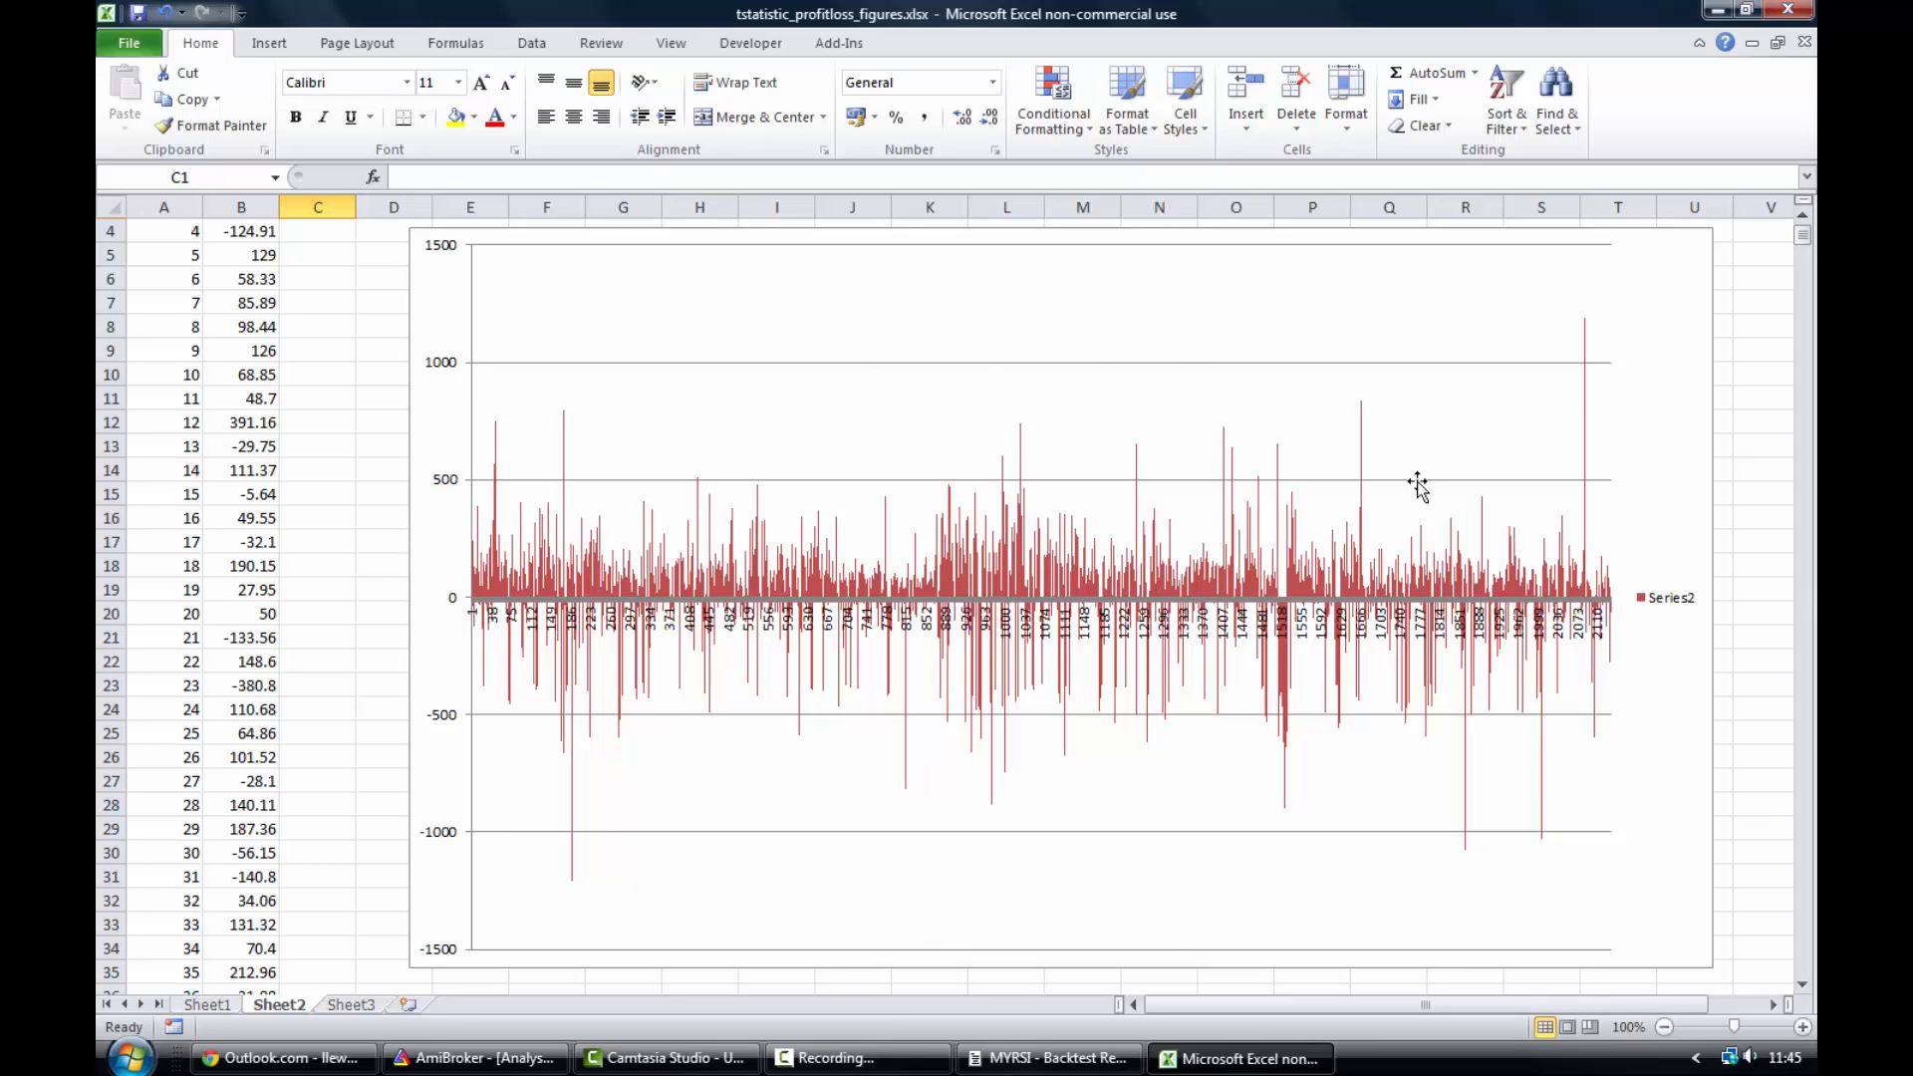
mouse_move(1009, 753)
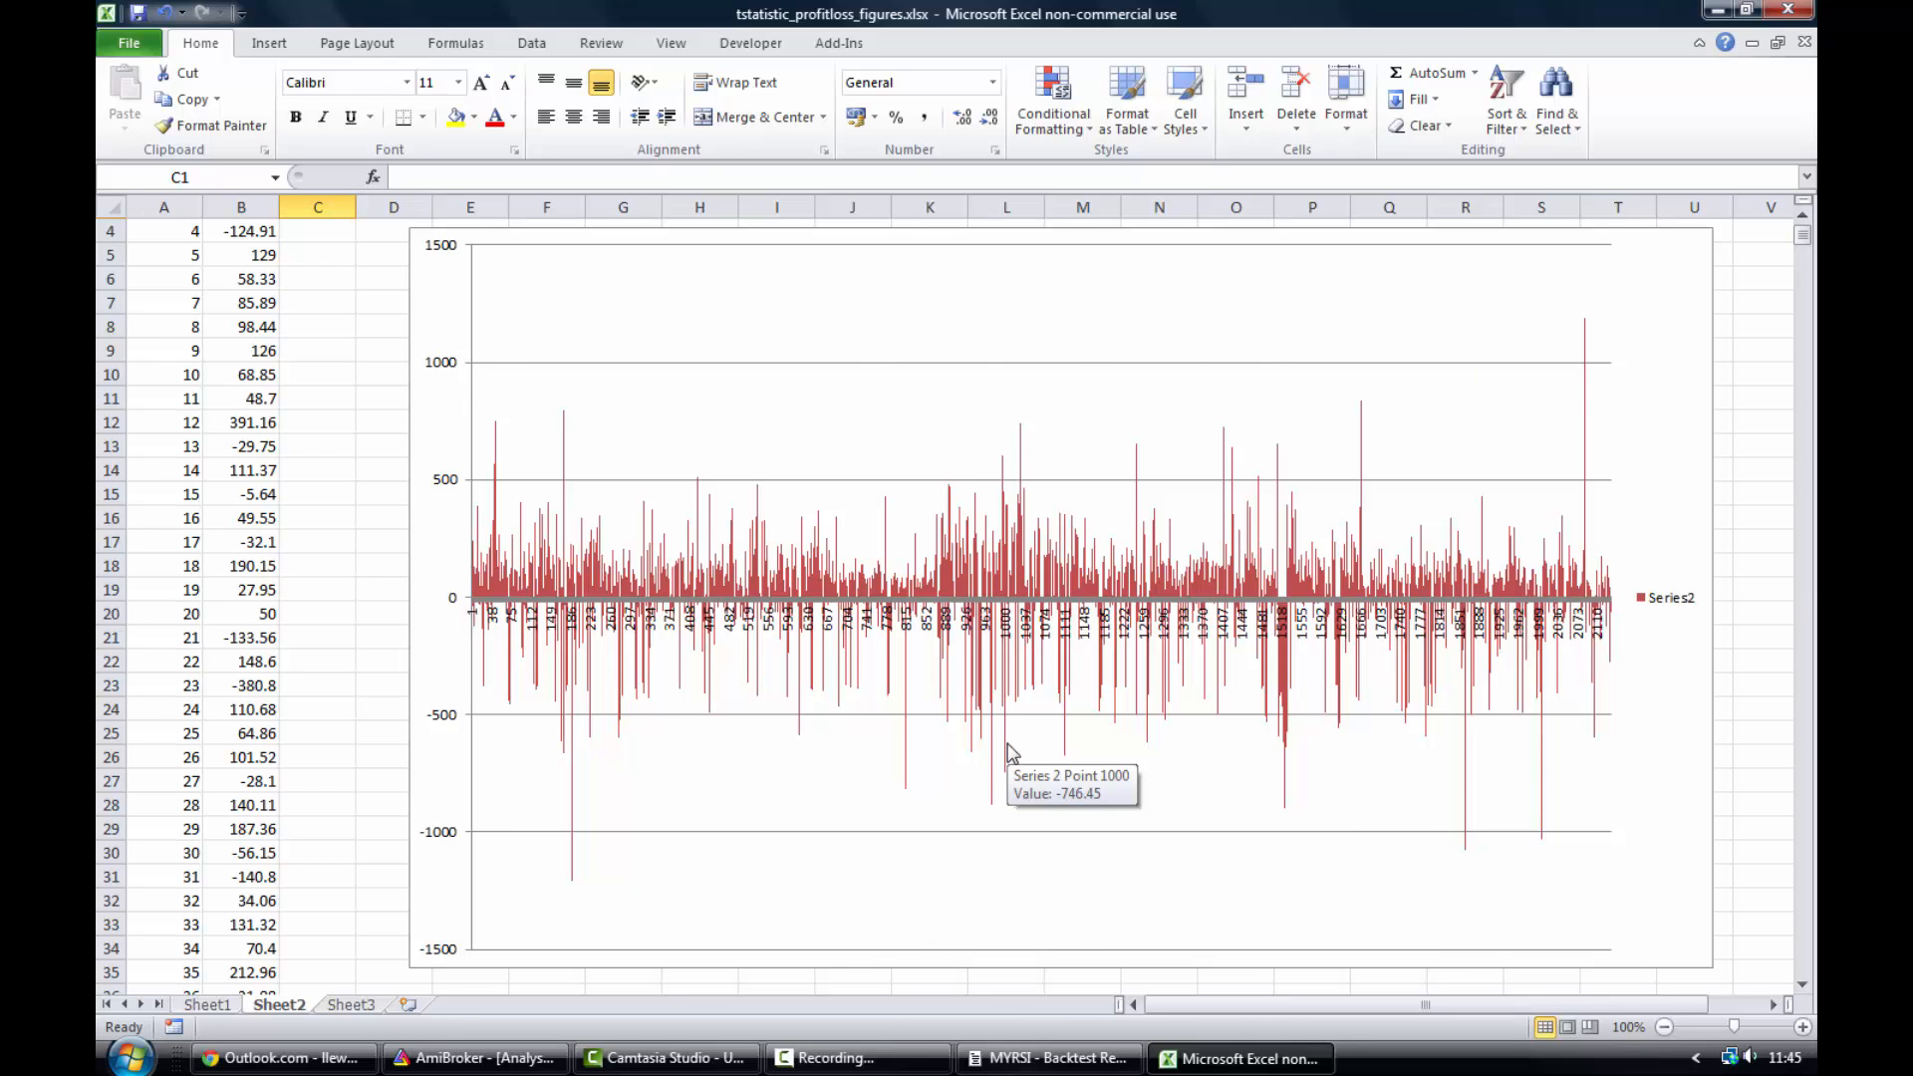